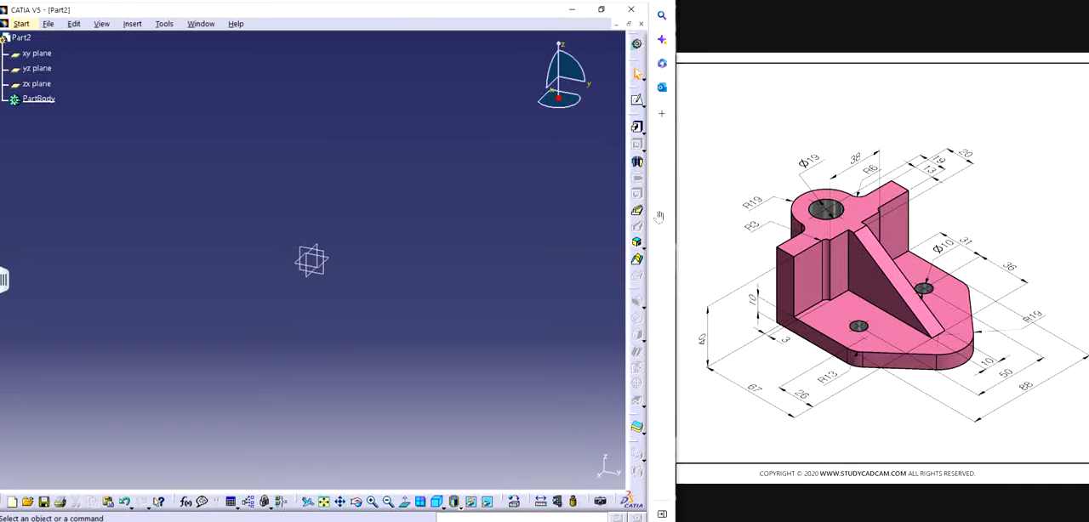
# Step: Start a new sketch on the xy plane, shown in an isometric view with the grid hidden
pyautogui.click(332, 259)
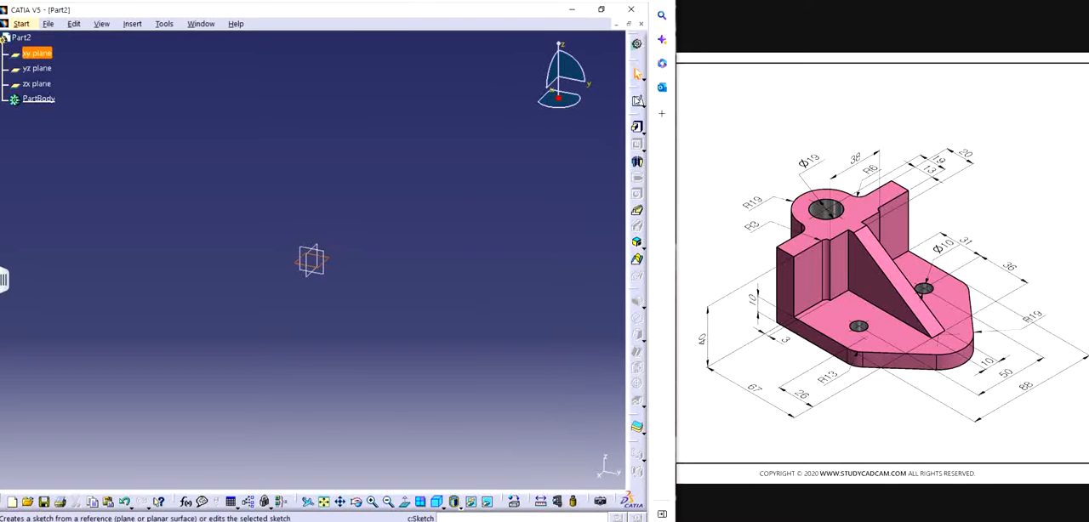
pyautogui.click(636, 98)
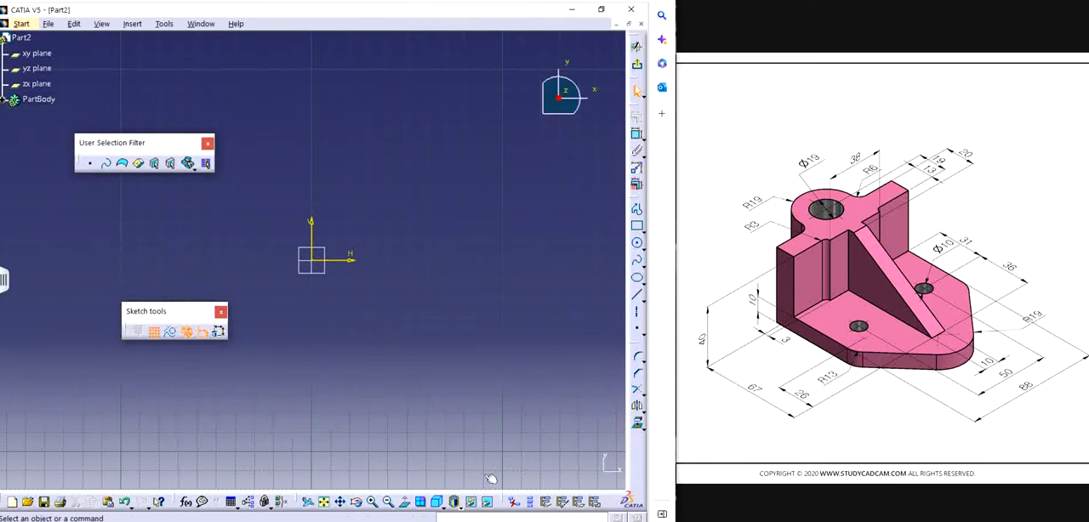
pyautogui.click(437, 504)
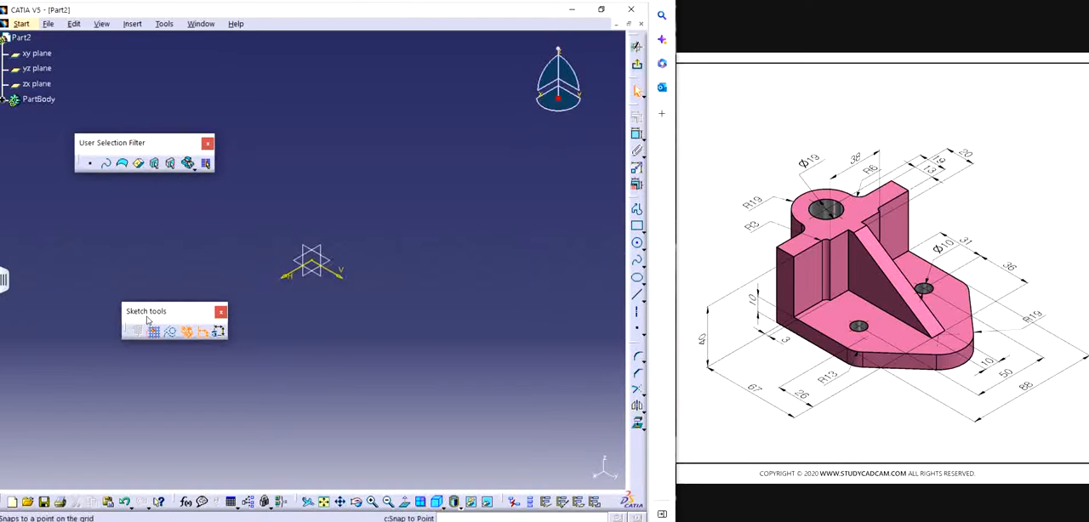
pyautogui.moveTo(145, 311); pyautogui.dragTo(66, 273)
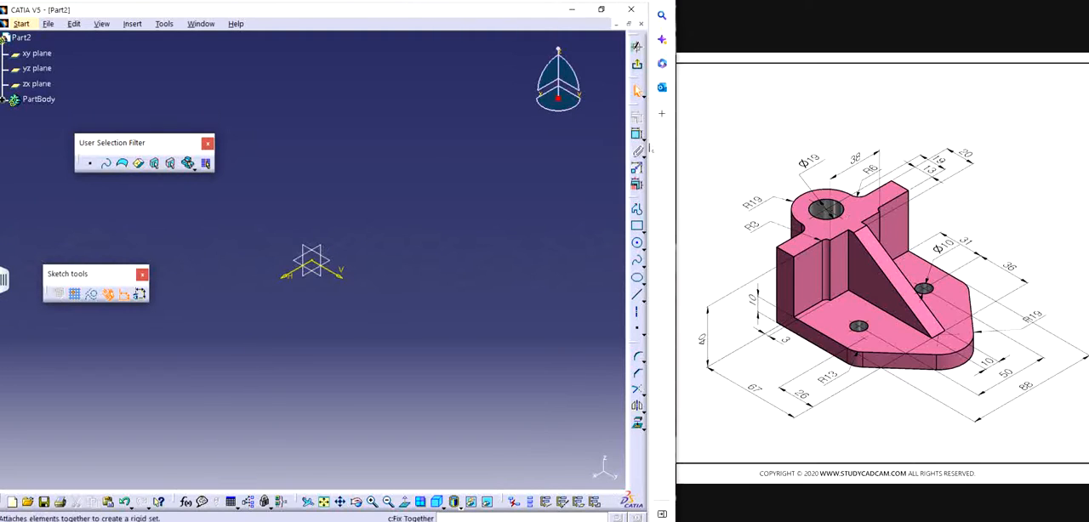
pyautogui.click(637, 208)
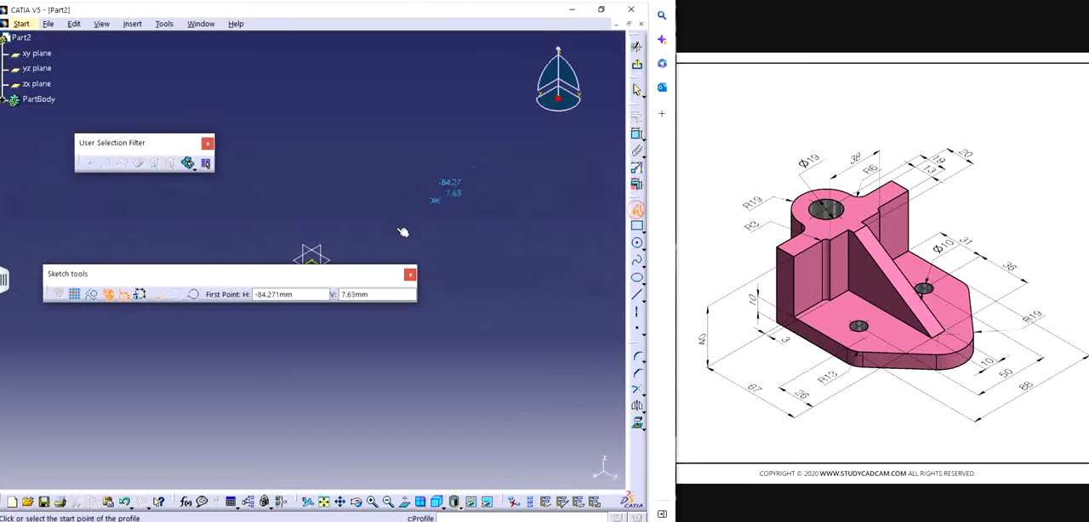
pyautogui.moveTo(278, 278); pyautogui.dragTo(295, 99)
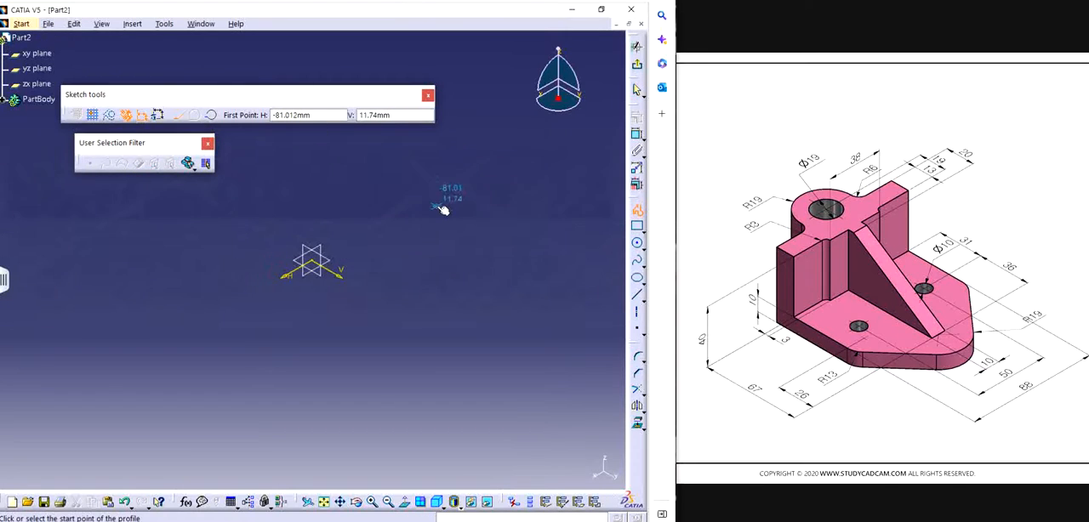
pyautogui.click(384, 218)
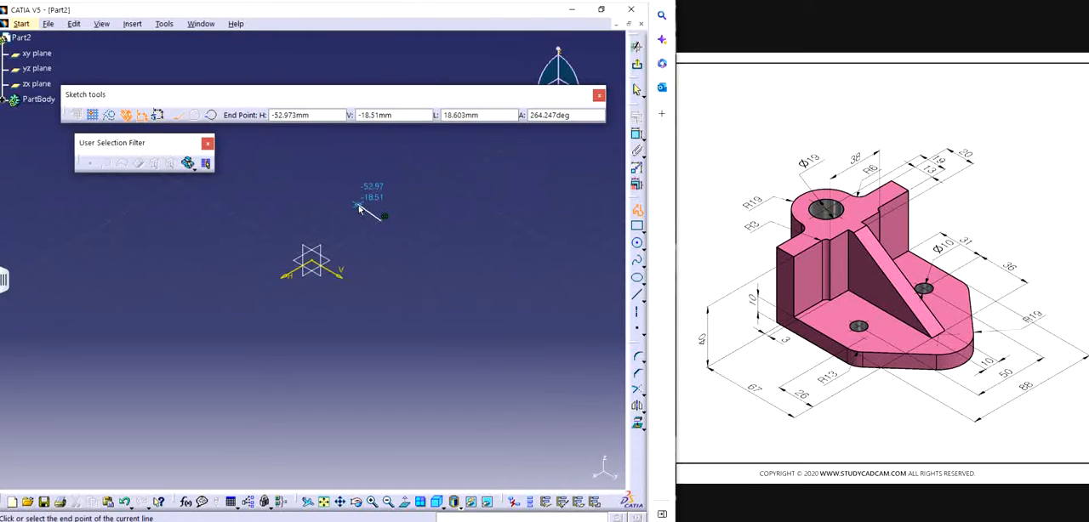
pyautogui.click(360, 209)
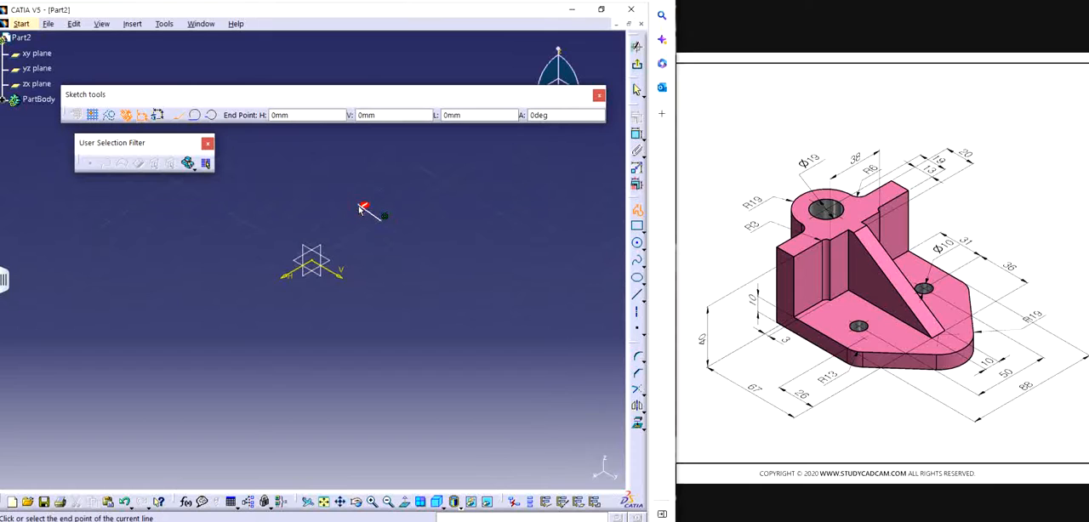
pyautogui.press('Escape')
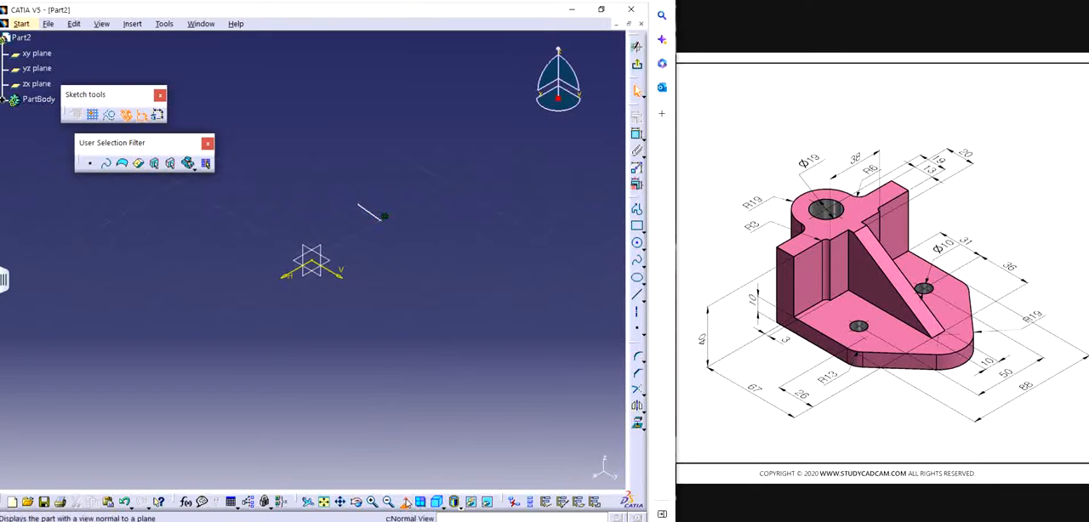
# Step: Orient the sketch to the standard top view, with the V axis running horizontally
pyautogui.click(405, 501)
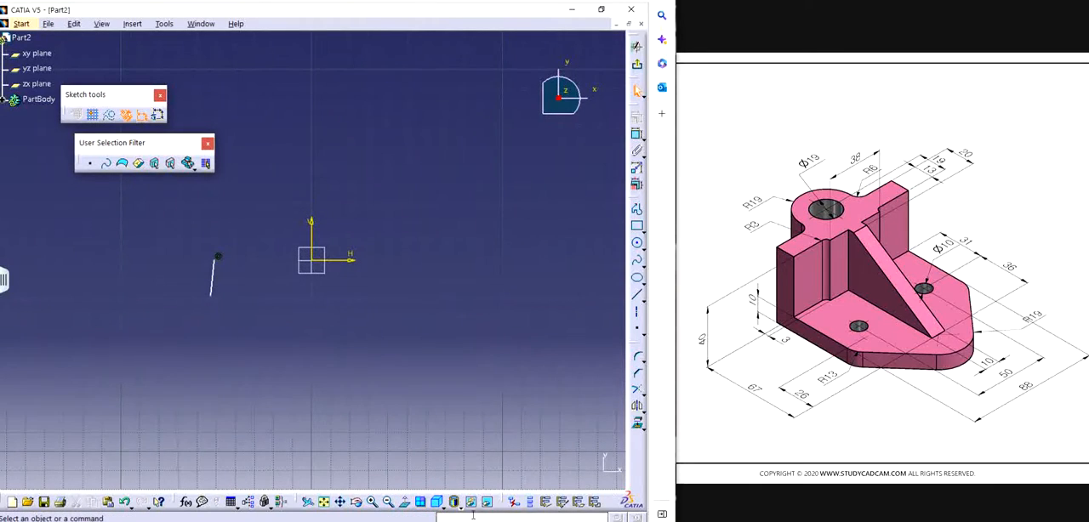
pyautogui.click(441, 507)
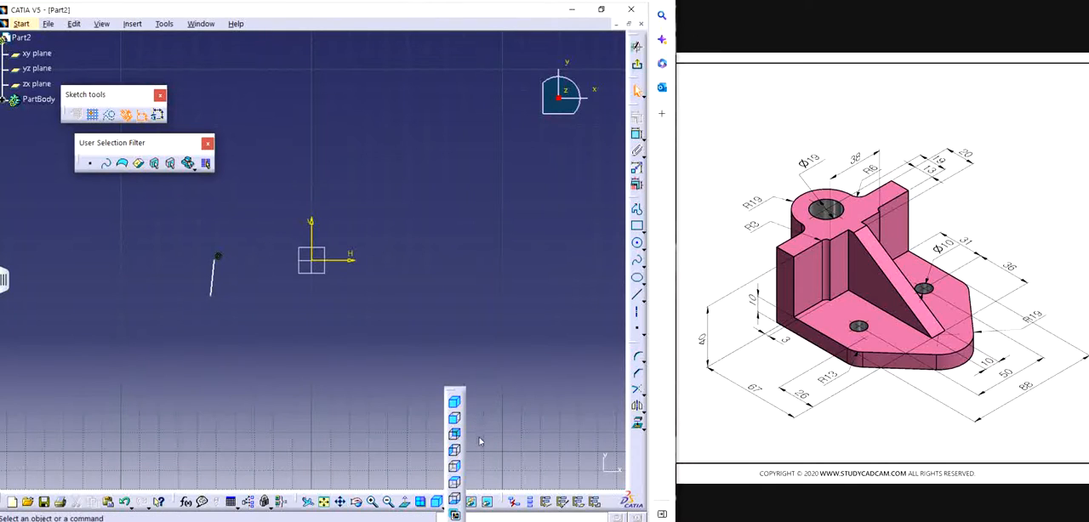
pyautogui.click(455, 482)
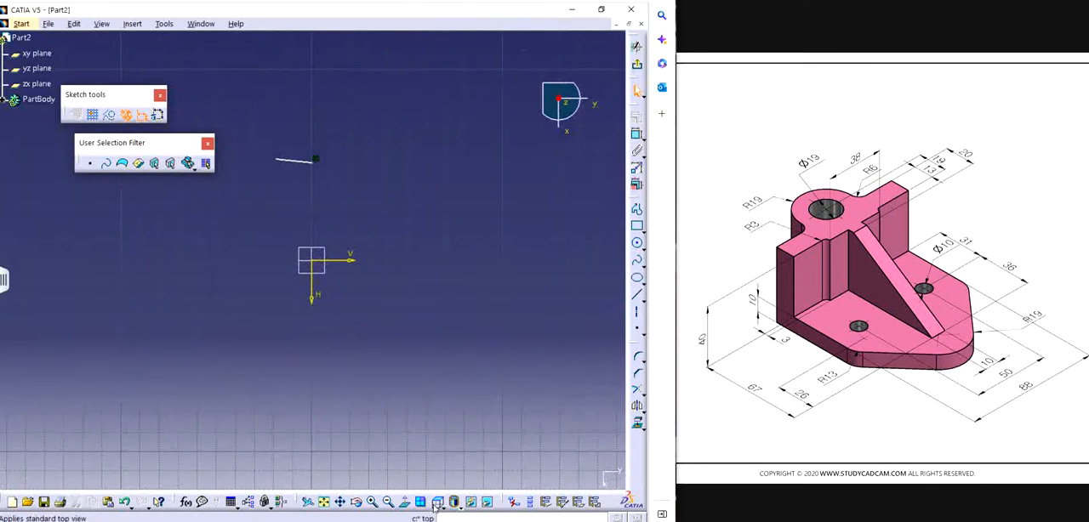
pyautogui.click(437, 505)
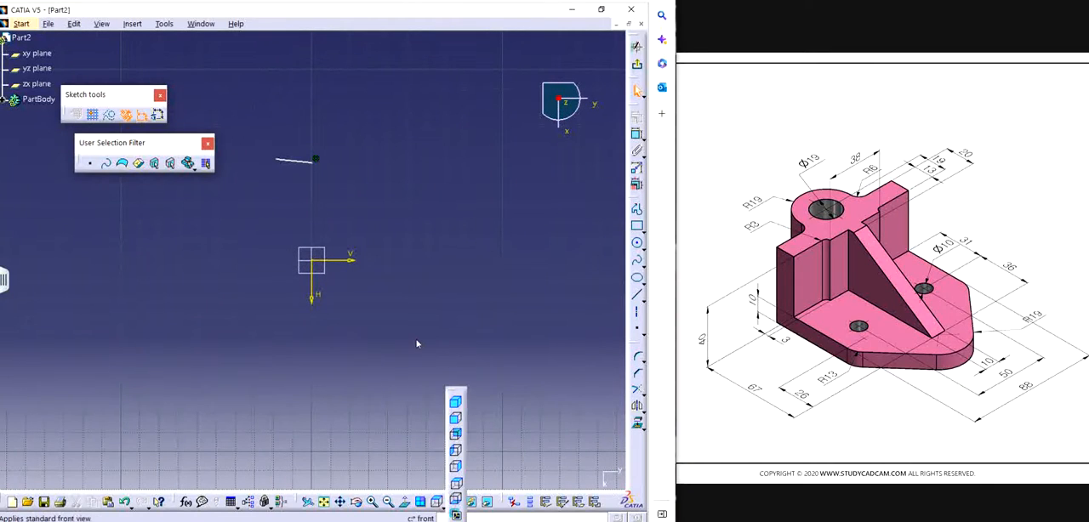
pyautogui.moveTo(337, 224); pyautogui.dragTo(435, 263, button='middle')
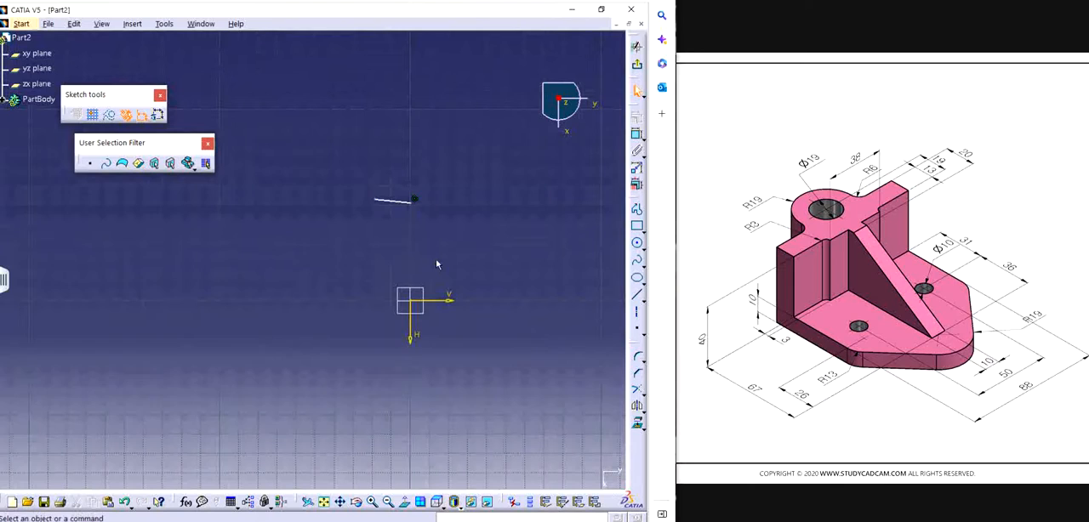
# Step: Sketch a horizontal line about 28 mm long starting on the H axis and a perpendicular line about 23 mm toward the V axis
pyautogui.click(639, 210)
pyautogui.click(414, 204)
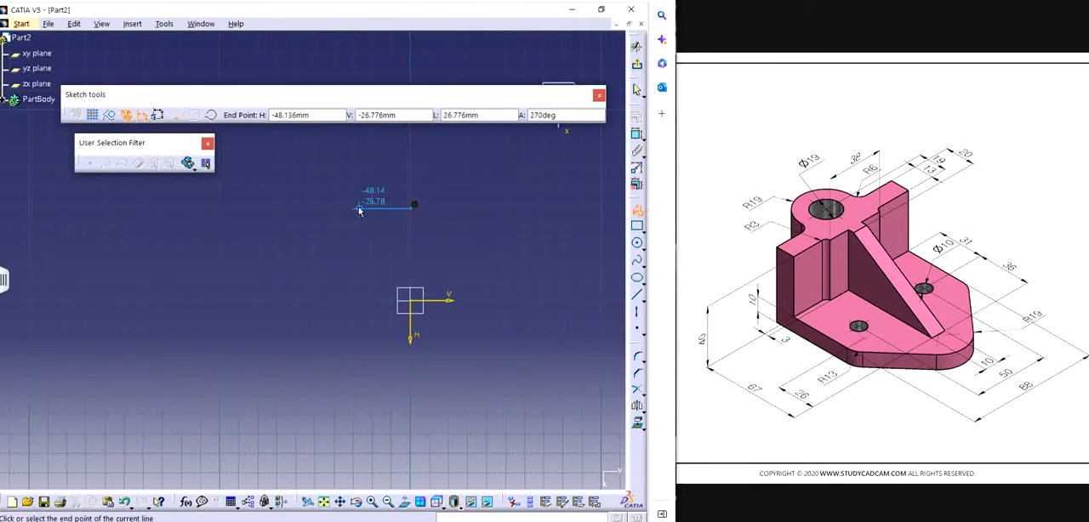
pyautogui.click(358, 207)
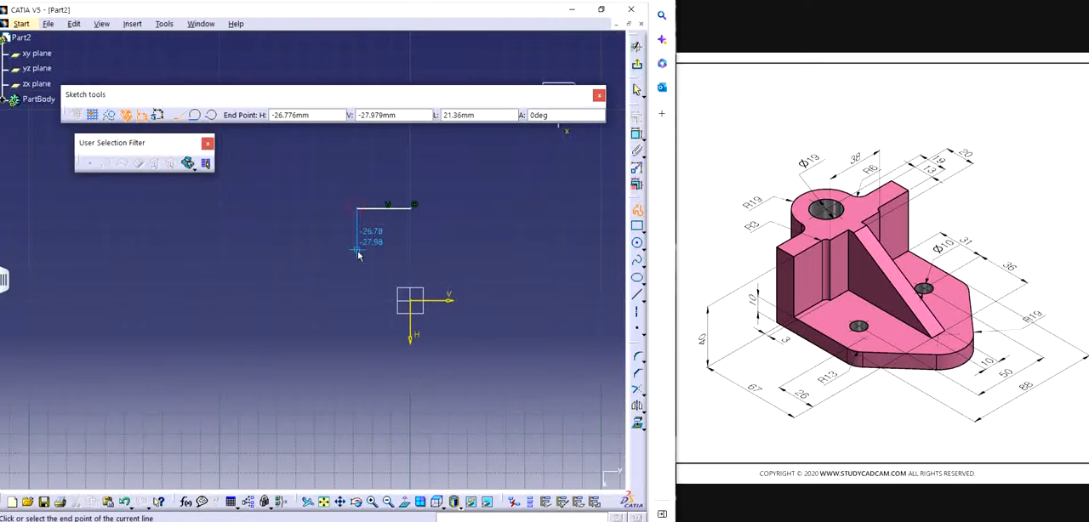
pyautogui.click(357, 252)
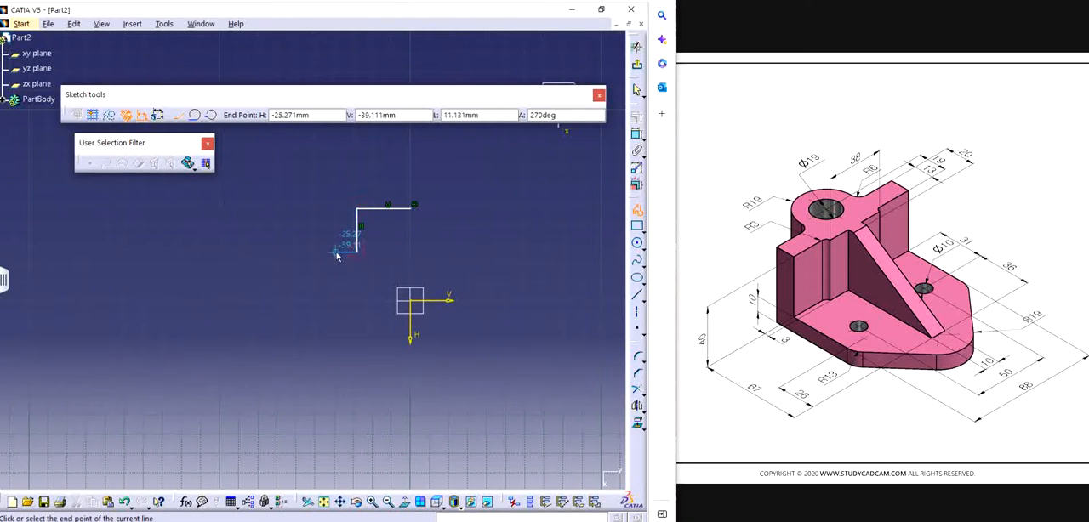
# Step: Continue the profile with two tangent arcs, the first about 18 mm in radius, ending the second on the V axis
pyautogui.click(195, 115)
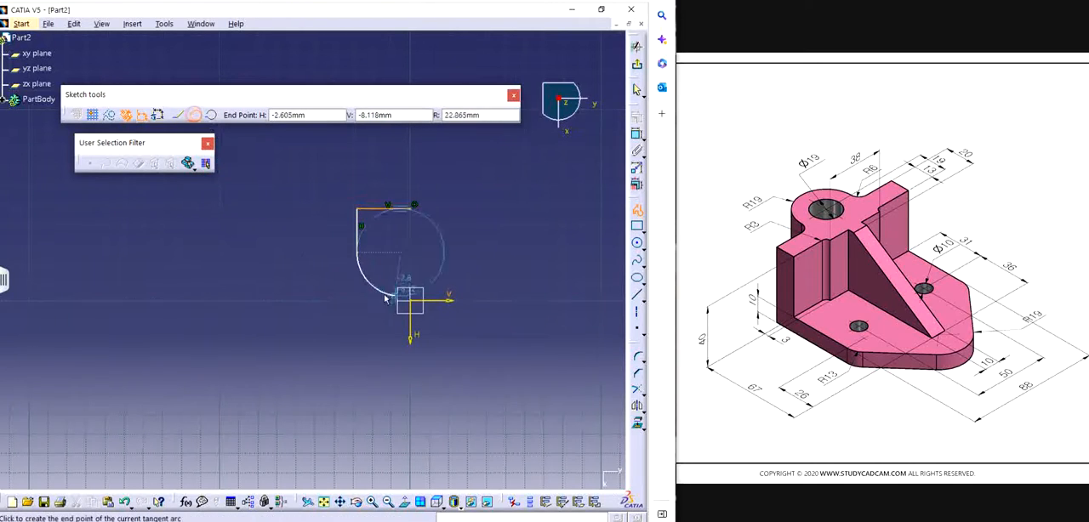
pyautogui.click(307, 283)
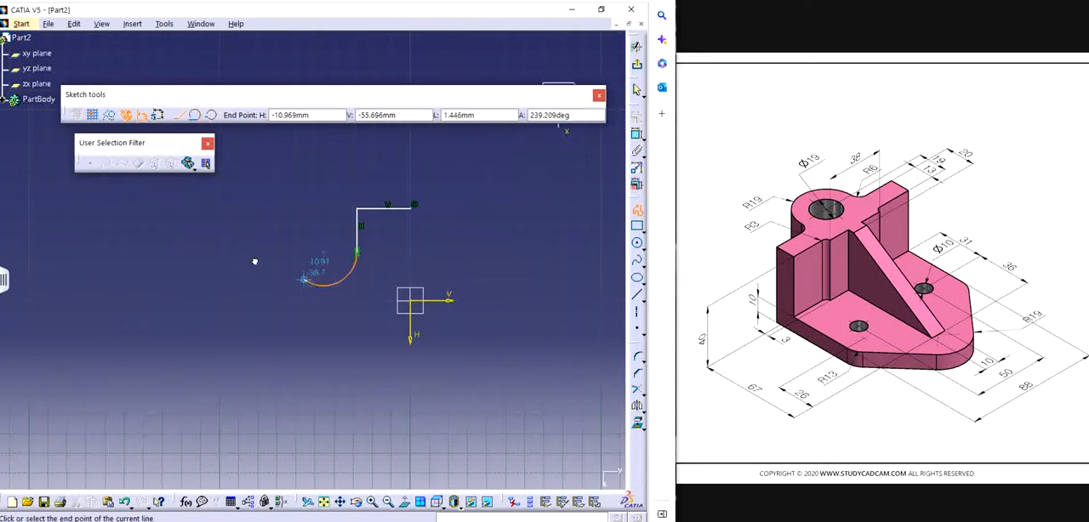
pyautogui.click(194, 115)
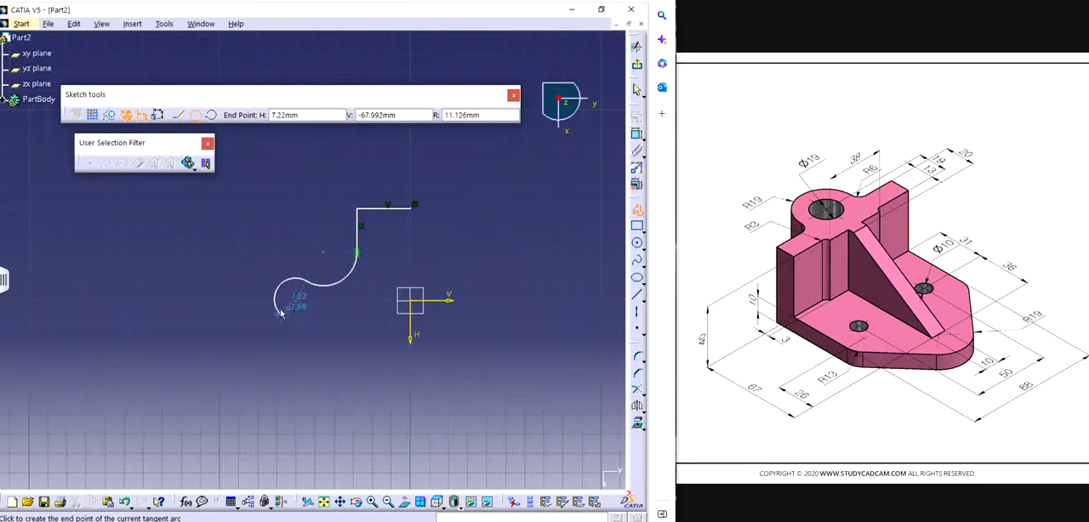
pyautogui.click(279, 298)
pyautogui.press('Escape')
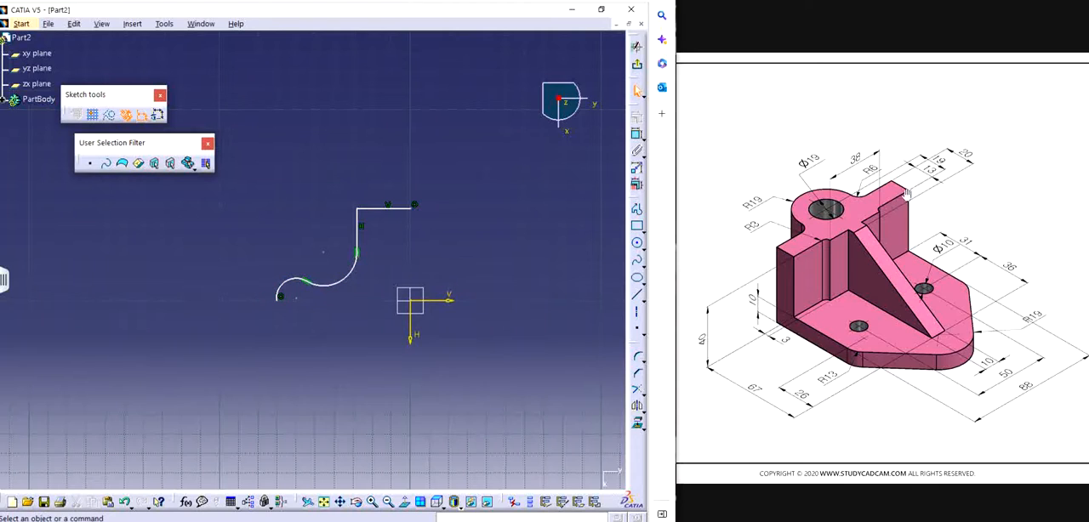
# Step: Dimension the distance from the profile's horizontal line to the V axis and set it to 44 mm
pyautogui.click(636, 134)
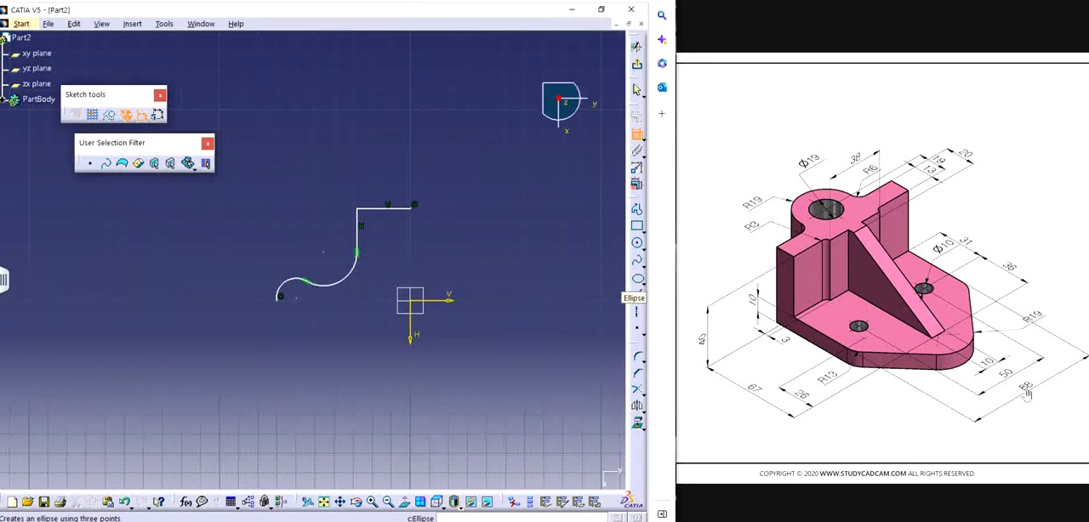
pyautogui.click(400, 207)
pyautogui.click(441, 303)
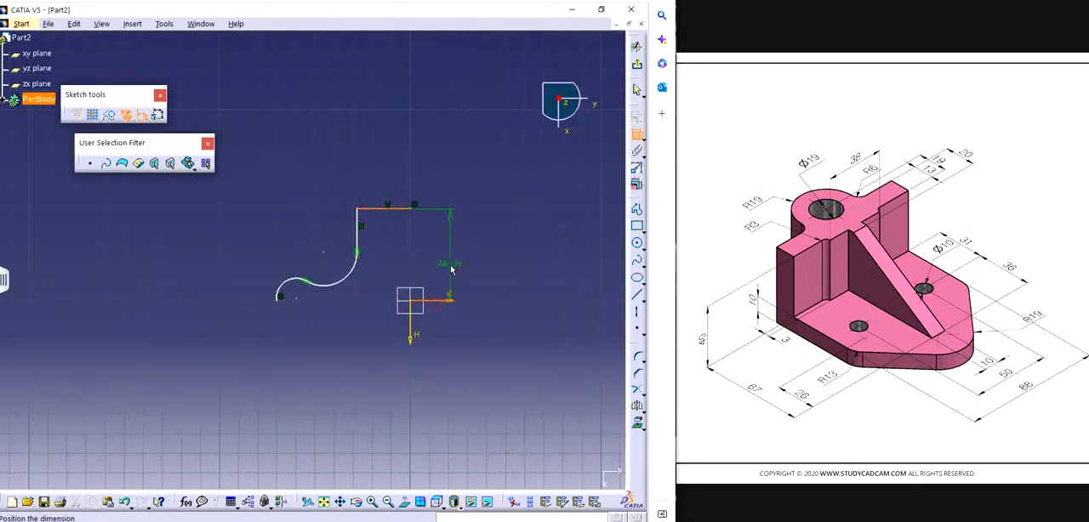
pyautogui.click(452, 266)
pyautogui.doubleClick(461, 264)
pyautogui.write('44')
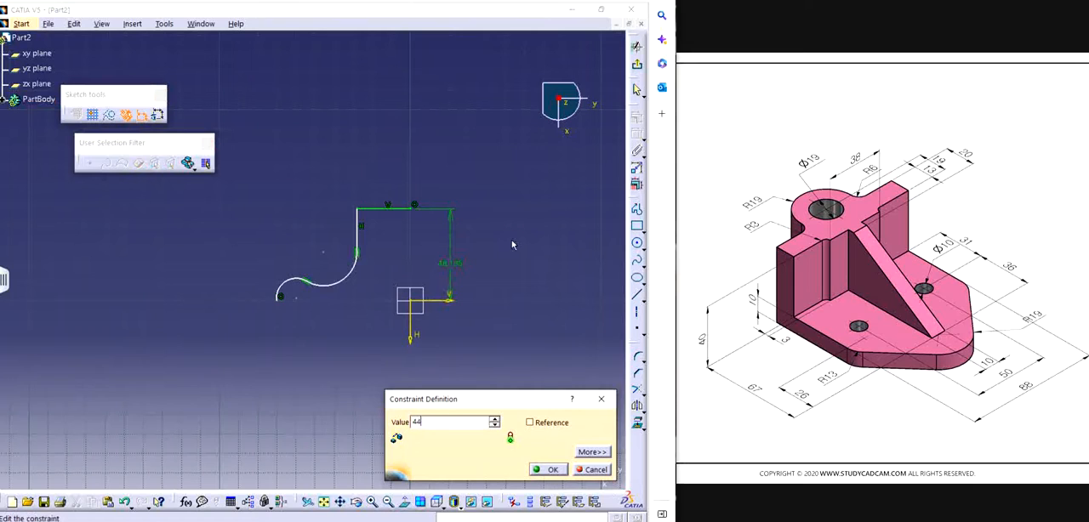
pyautogui.press('Return')
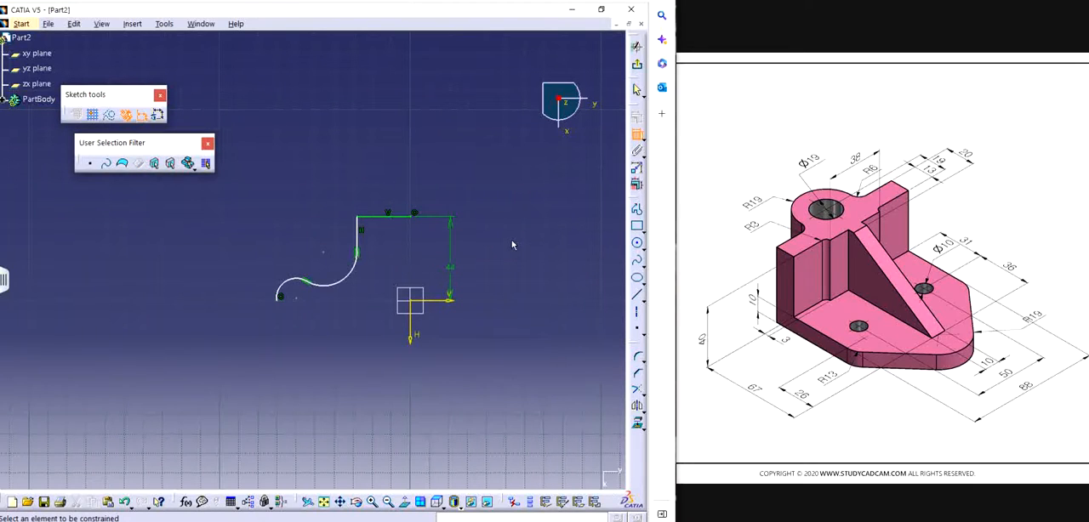
# Step: Dimension the radius of the arc next to the vertical line and set it to 6 mm
pyautogui.click(349, 270)
pyautogui.click(328, 260)
pyautogui.doubleClick(333, 267)
pyautogui.write('6')
pyautogui.press('Return')
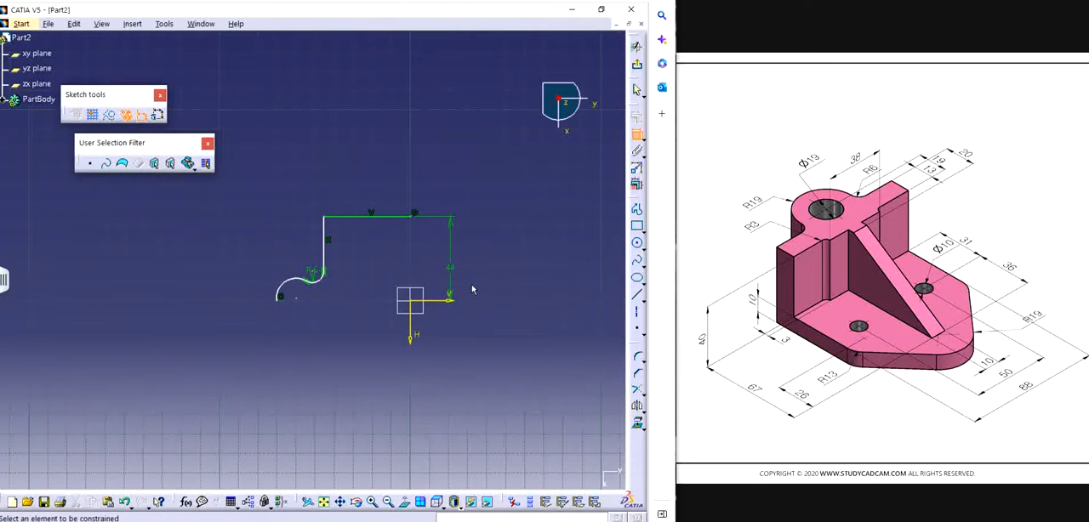
# Step: Set the horizontal line's length to 13 mm and pull the joint between the vertical line and the small arc upward
pyautogui.click(411, 219)
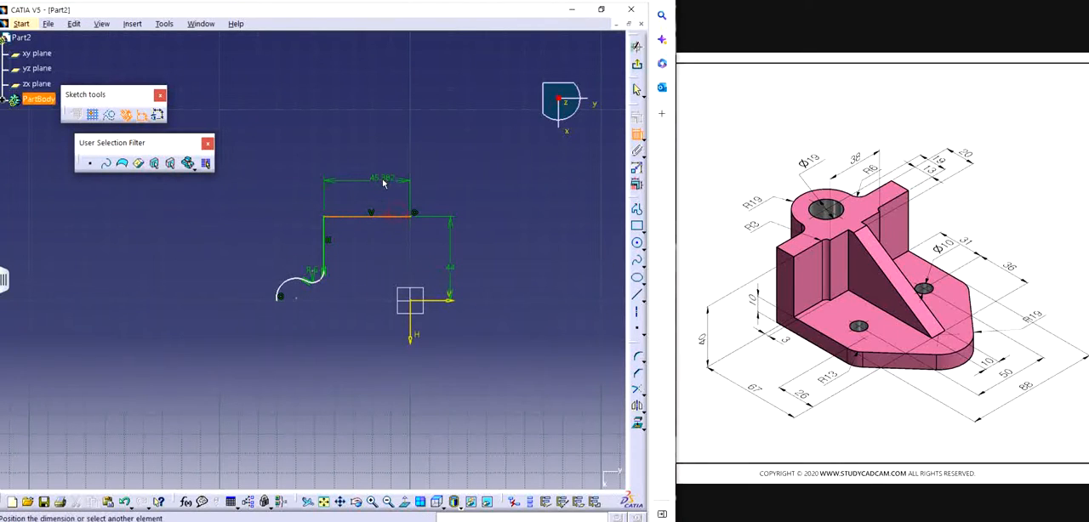
pyautogui.click(383, 182)
pyautogui.doubleClick(387, 179)
pyautogui.write('1')
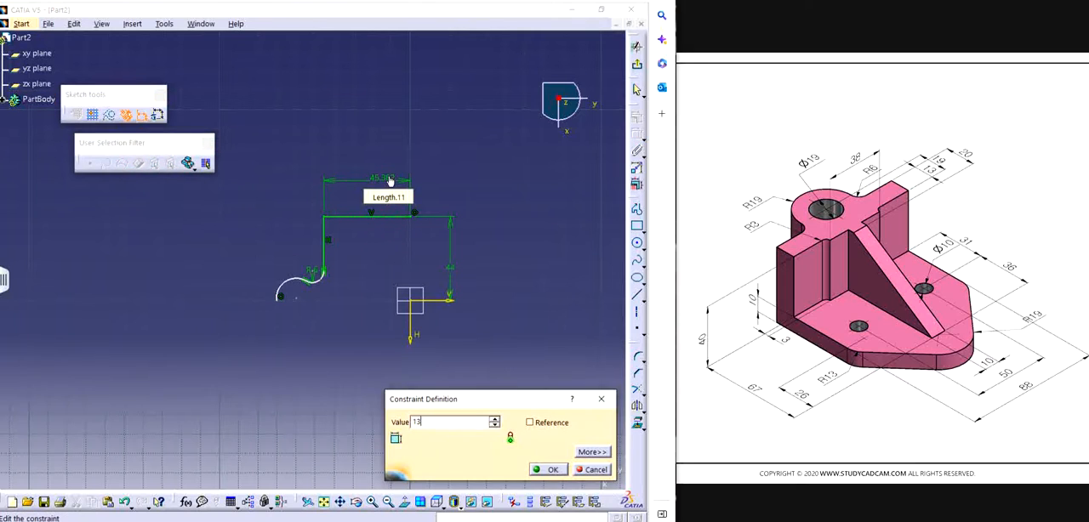
pyautogui.write('3')
pyautogui.press('Return')
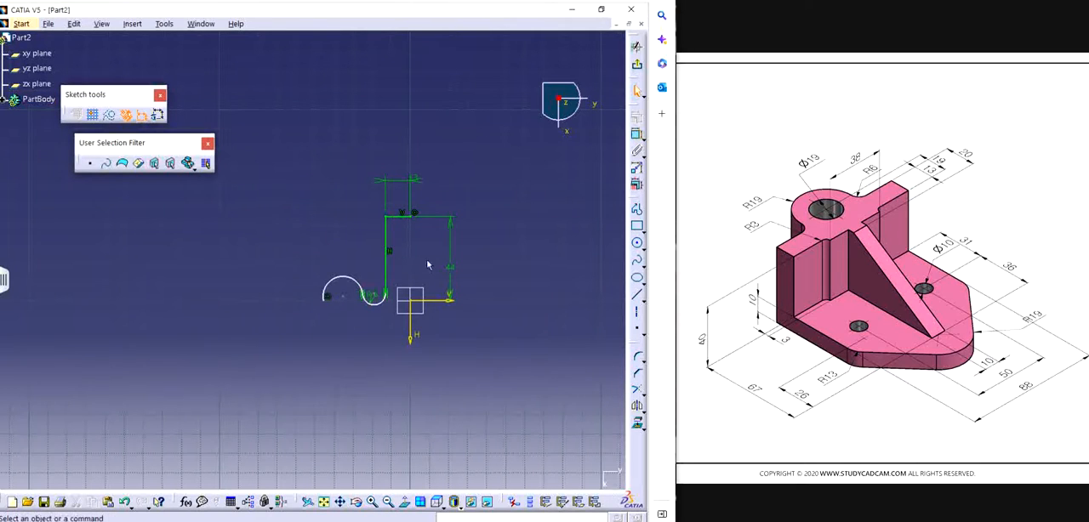
pyautogui.moveTo(386, 298); pyautogui.dragTo(387, 255)
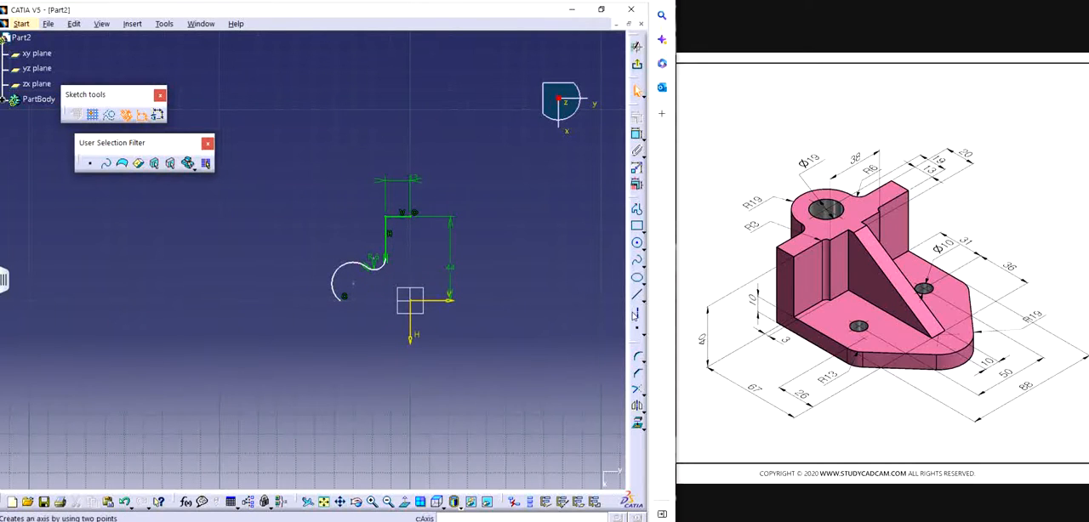
# Step: Draw a horizontal axis line from the sketch origin along the V axis, past the end of the large arc
pyautogui.click(636, 311)
pyautogui.click(417, 302)
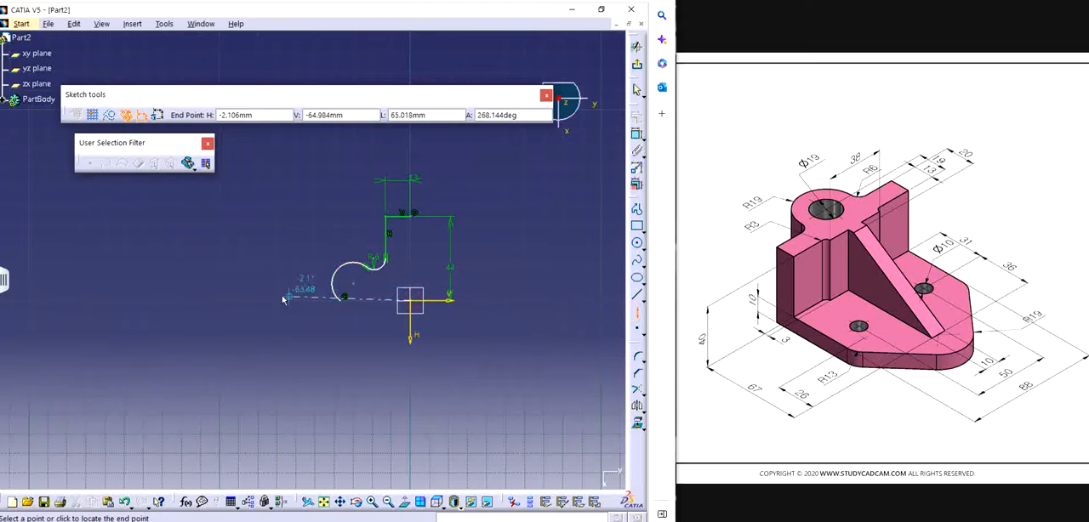
pyautogui.click(255, 302)
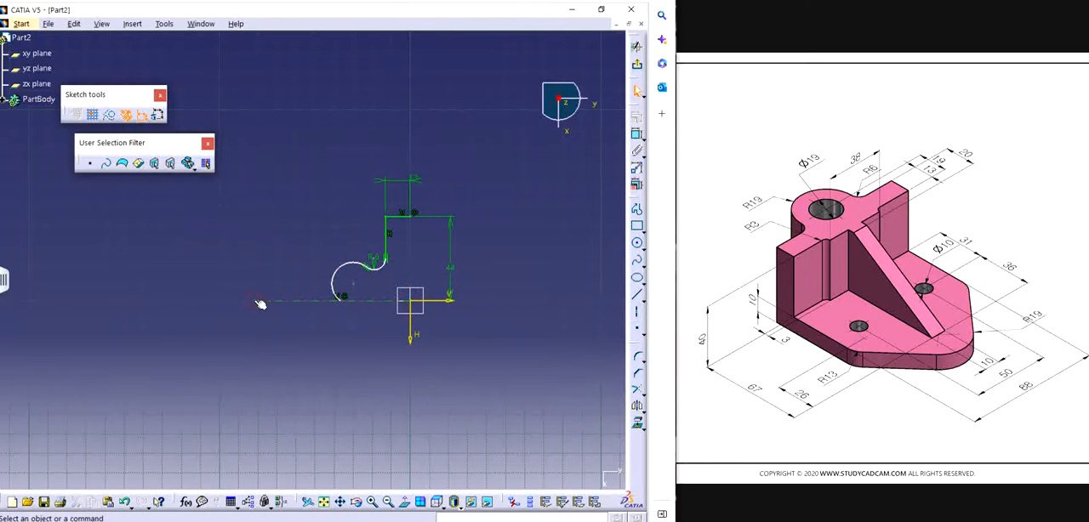
# Step: Constrain the large arc's centre point to be coincident with the horizontal axis line
pyautogui.click(431, 350)
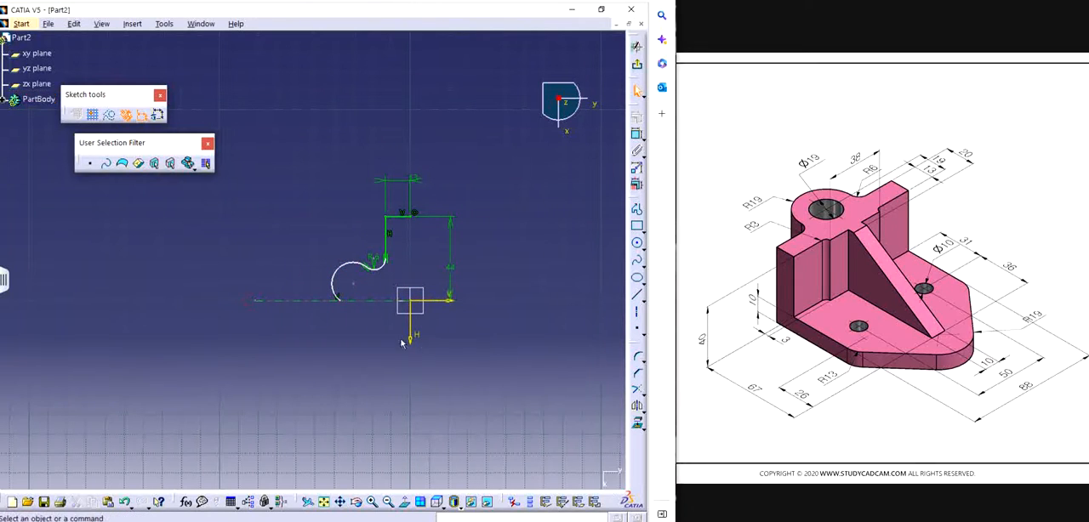
pyautogui.click(364, 301)
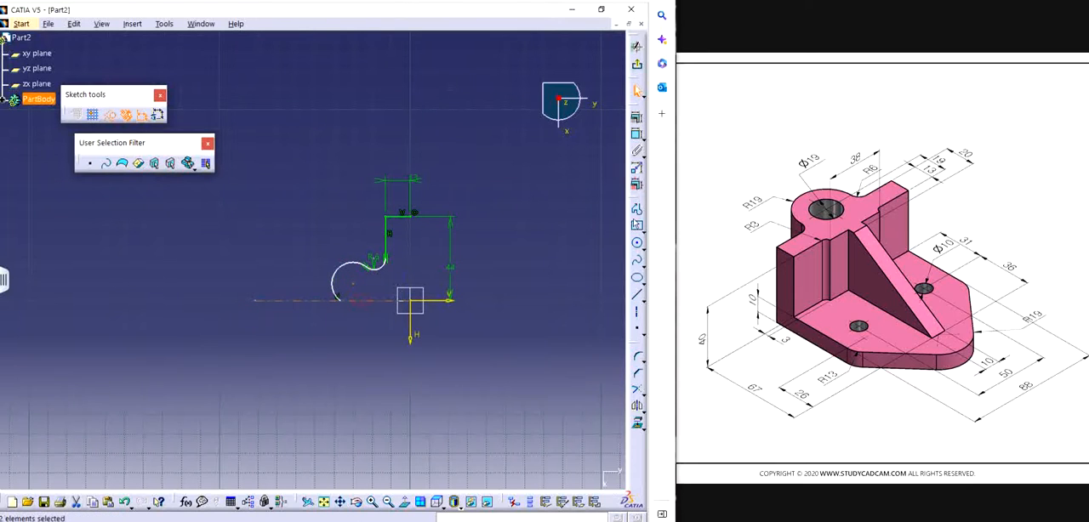
pyautogui.click(636, 133)
pyautogui.click(570, 309)
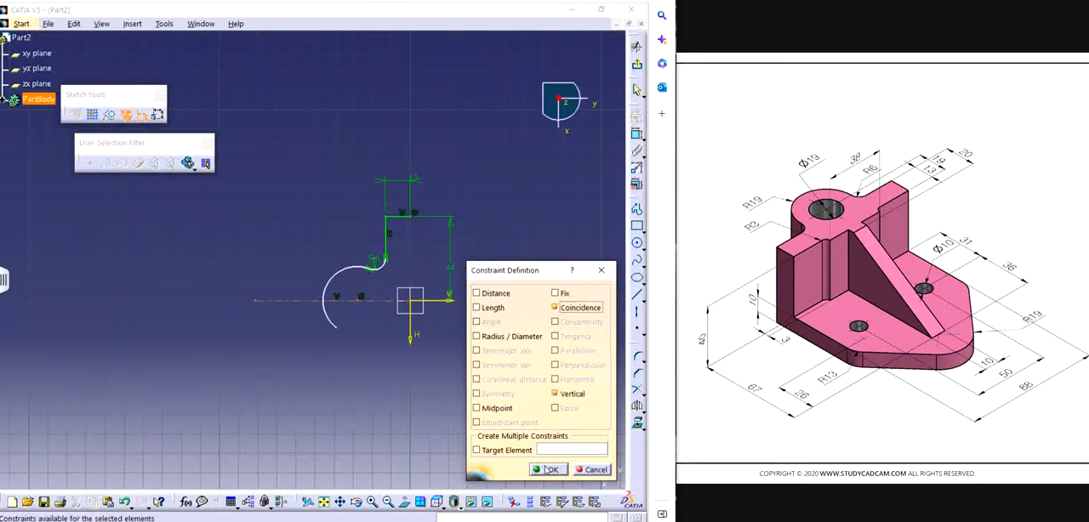
pyautogui.press('Return')
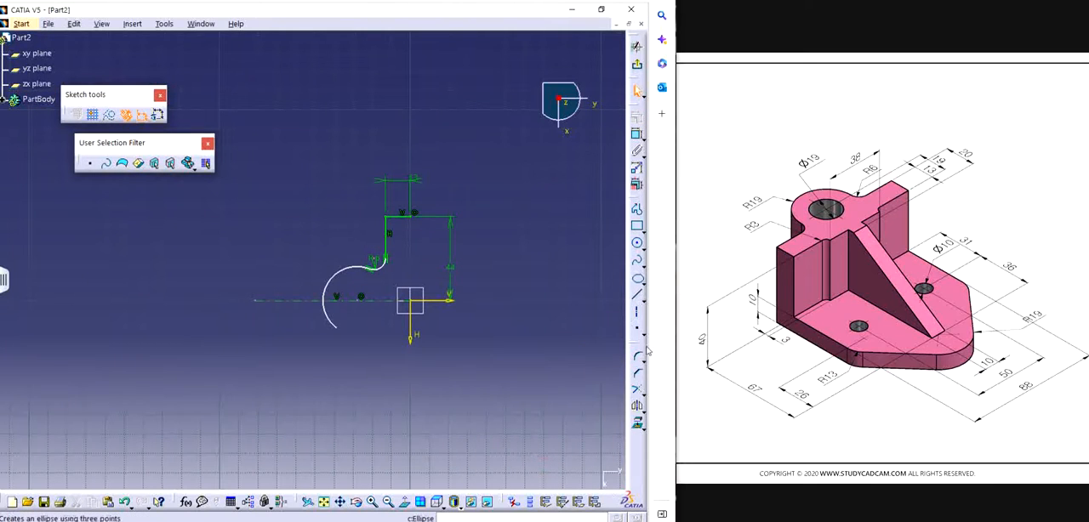
# Step: Quick-trim the portion of the large arc that extends below the horizontal axis line
pyautogui.click(640, 393)
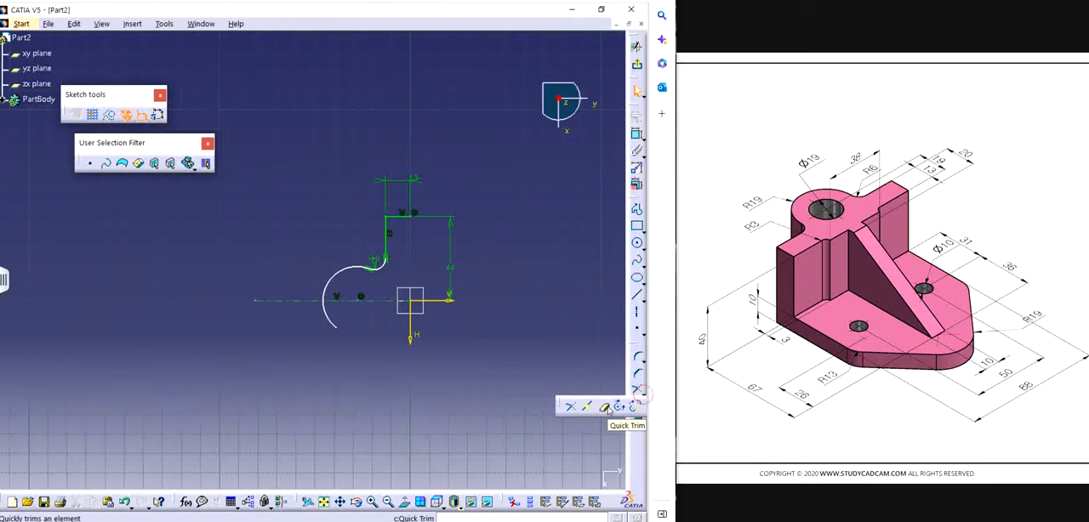
pyautogui.click(605, 407)
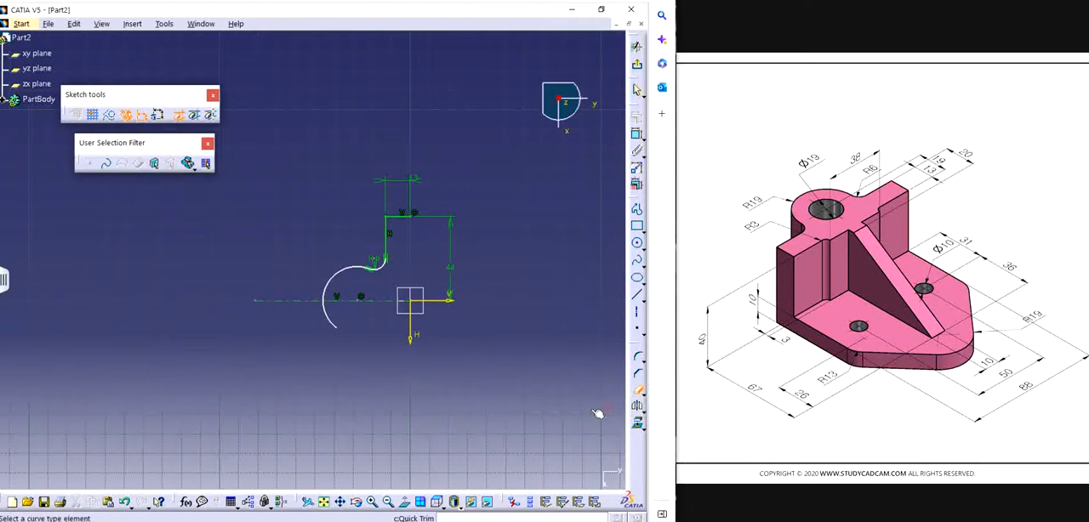
pyautogui.click(327, 316)
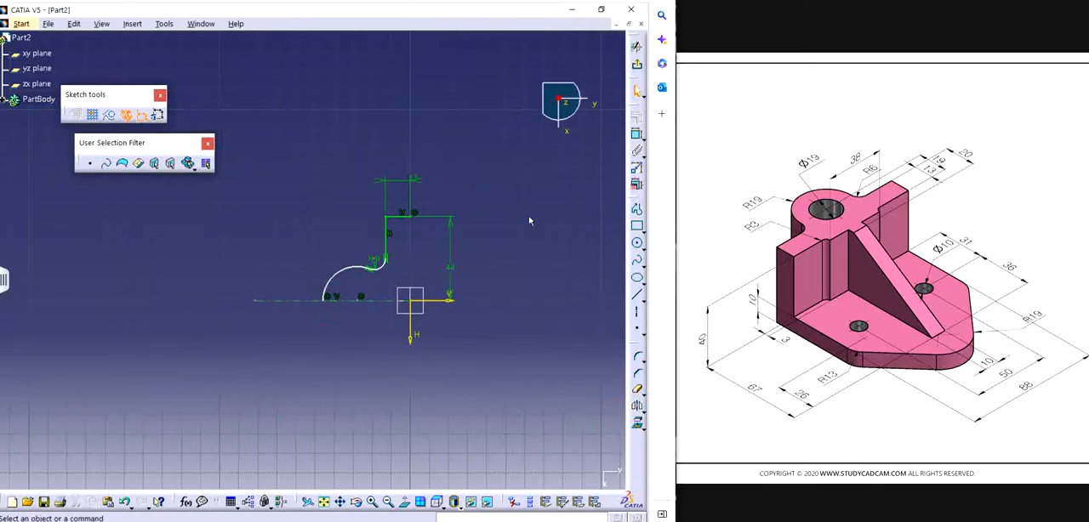
# Step: Dimension the large arc's radius and set it to 19 mm
pyautogui.click(637, 134)
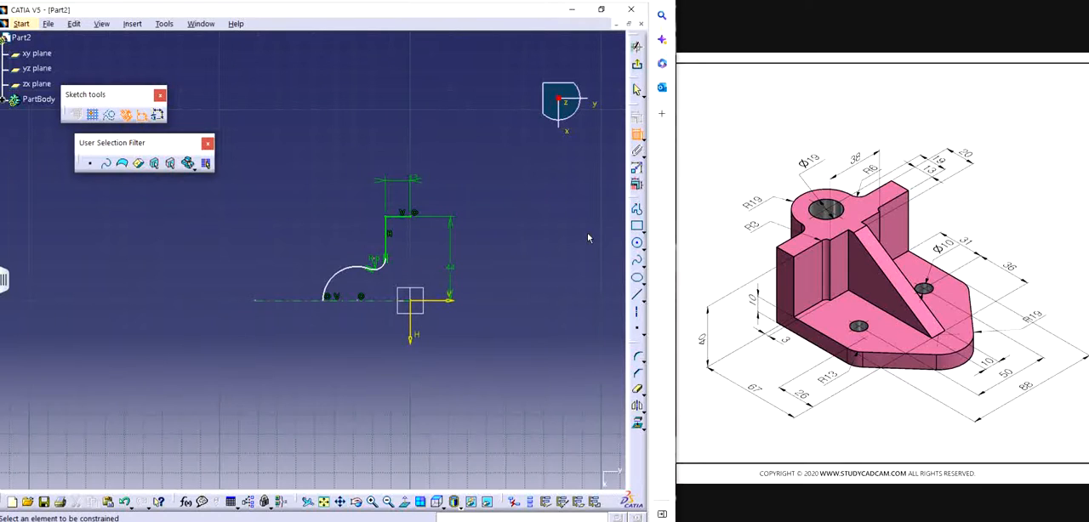
pyautogui.click(328, 282)
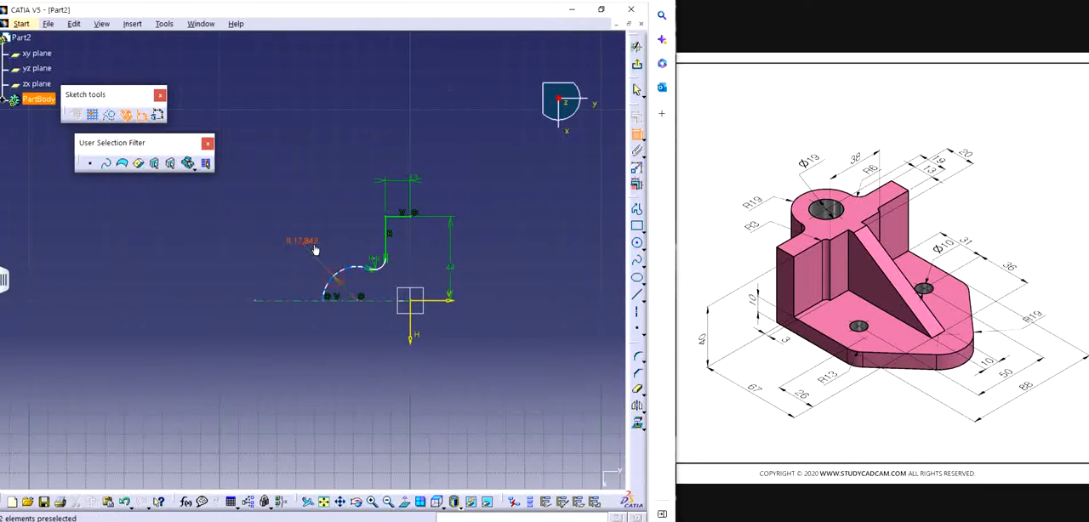
pyautogui.doubleClick(315, 246)
pyautogui.write('19')
pyautogui.press('Return')
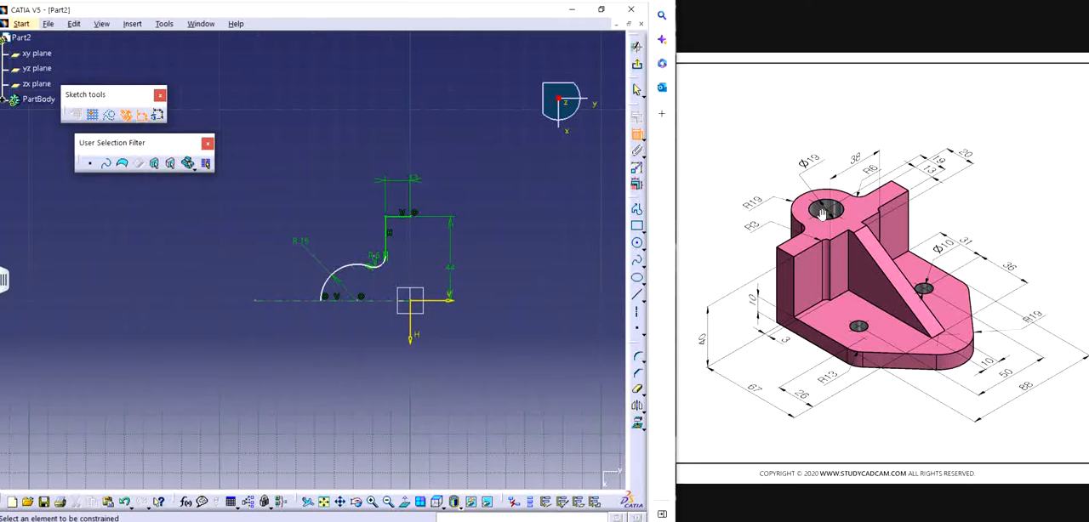
pyautogui.click(411, 313)
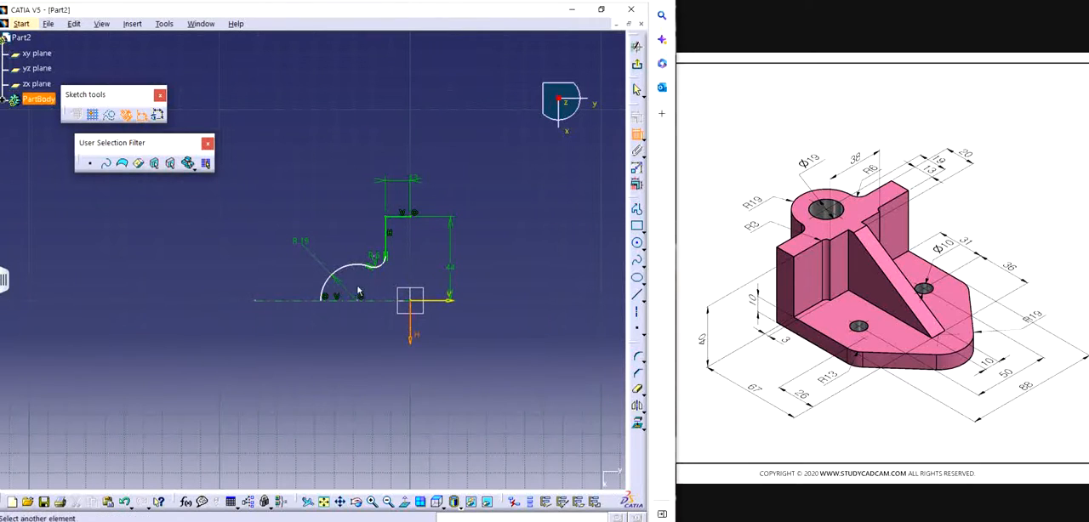
pyautogui.click(364, 300)
pyautogui.press('Escape')
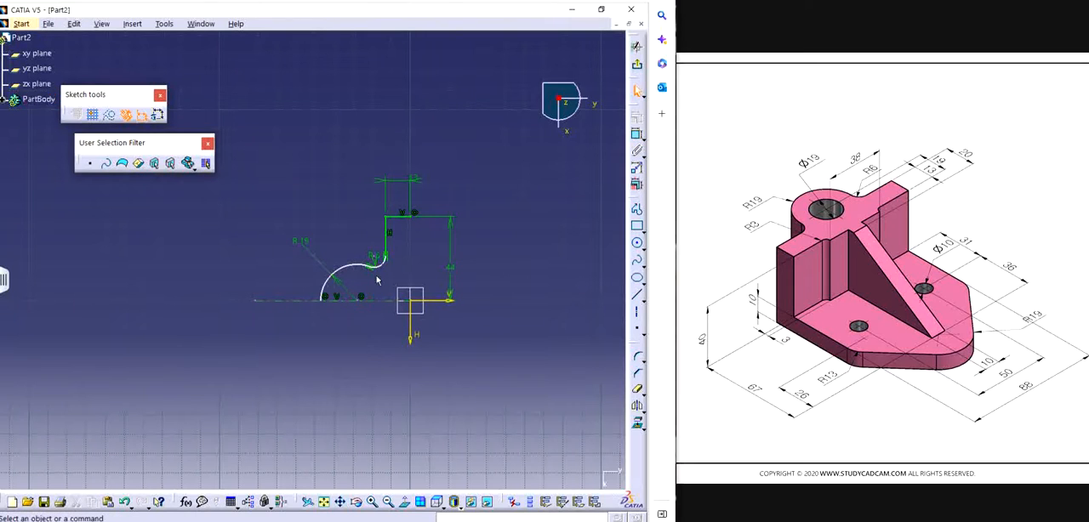
# Step: Dimension the distance from the H axis to the large arc's centre and set it to 19 mm
pyautogui.click(637, 134)
pyautogui.click(410, 332)
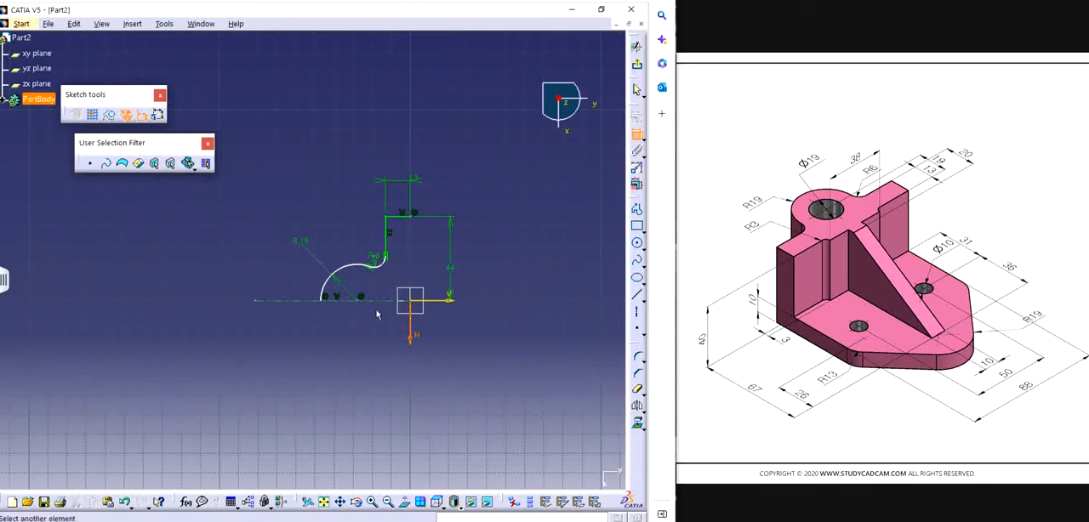
pyautogui.click(360, 299)
pyautogui.click(390, 129)
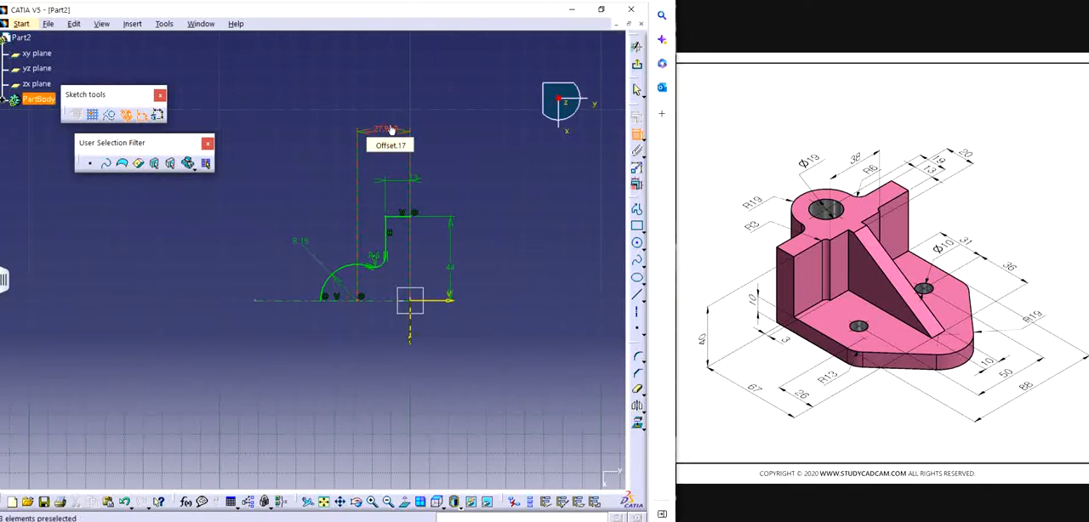
pyautogui.doubleClick(390, 129)
pyautogui.write('19')
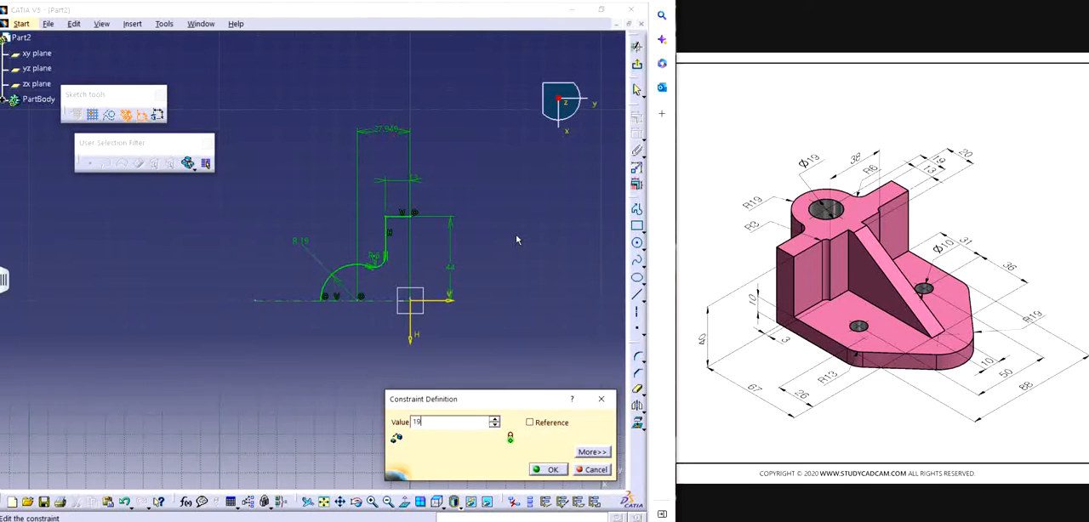
pyautogui.press('Return')
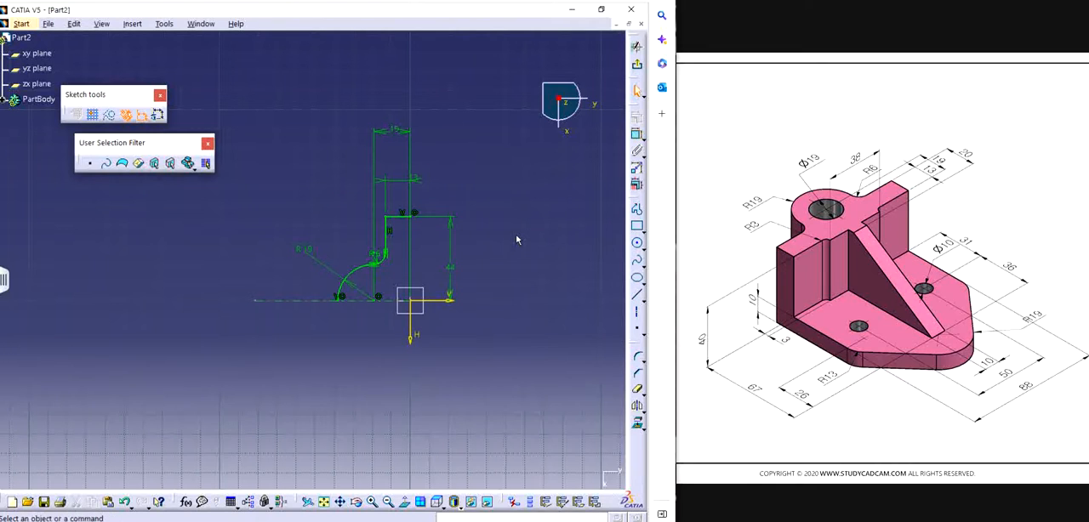
# Step: Draw a 44 mm vertical profile line along the H axis from the free end of the upper horizontal line to the origin
pyautogui.click(637, 210)
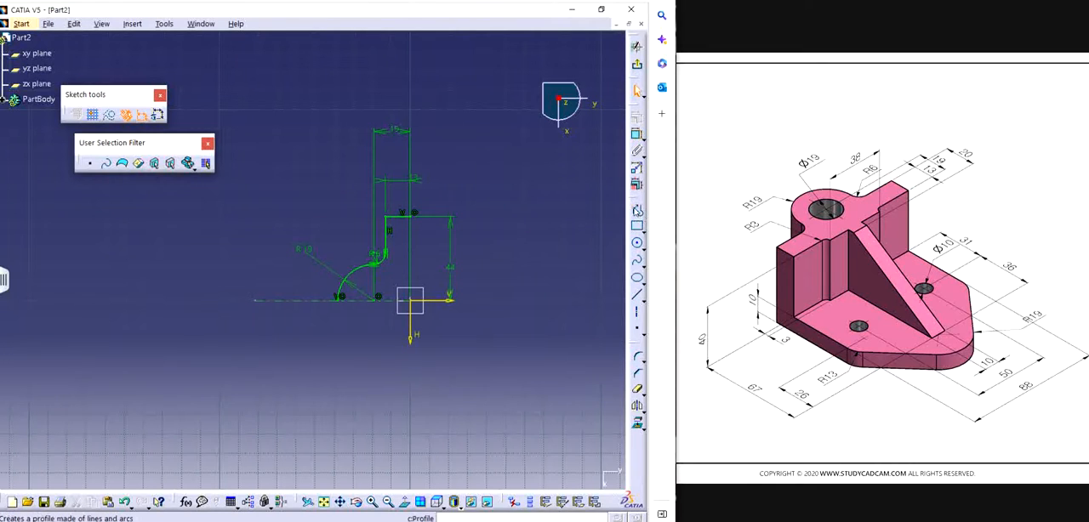
pyautogui.click(414, 213)
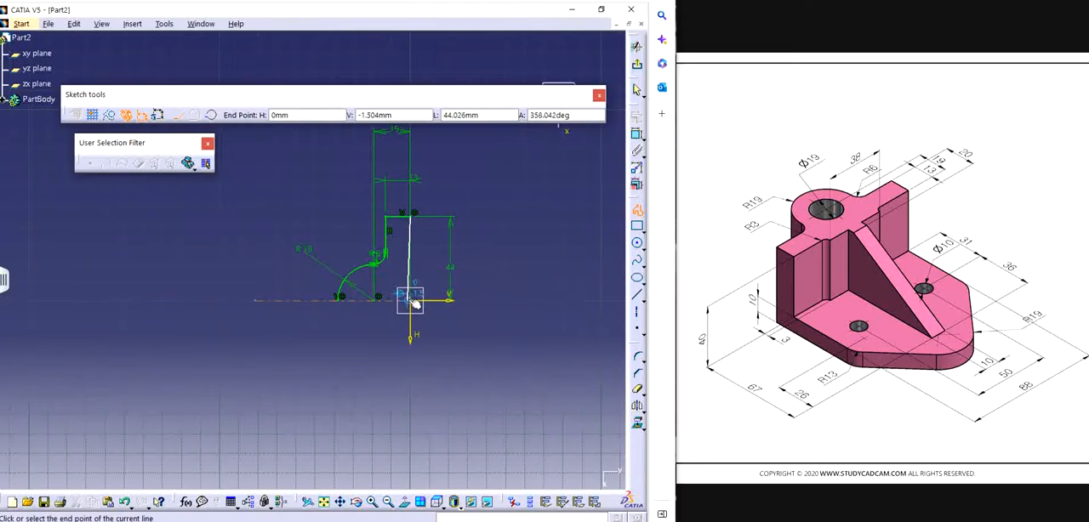
pyautogui.click(412, 301)
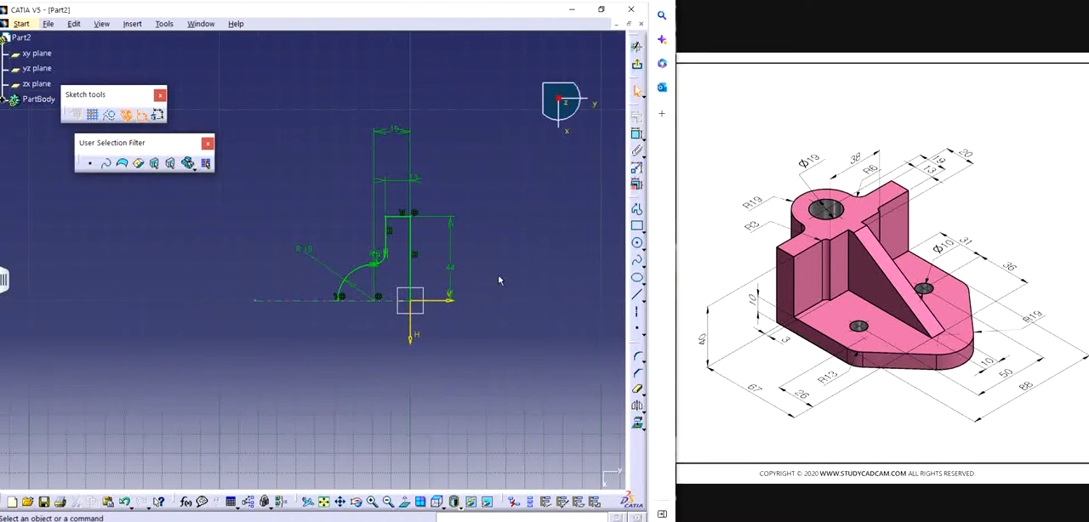
# Step: Mirror the half-profile about the horizontal axis line to create the lower half
pyautogui.moveTo(264, 170); pyautogui.dragTo(465, 311)
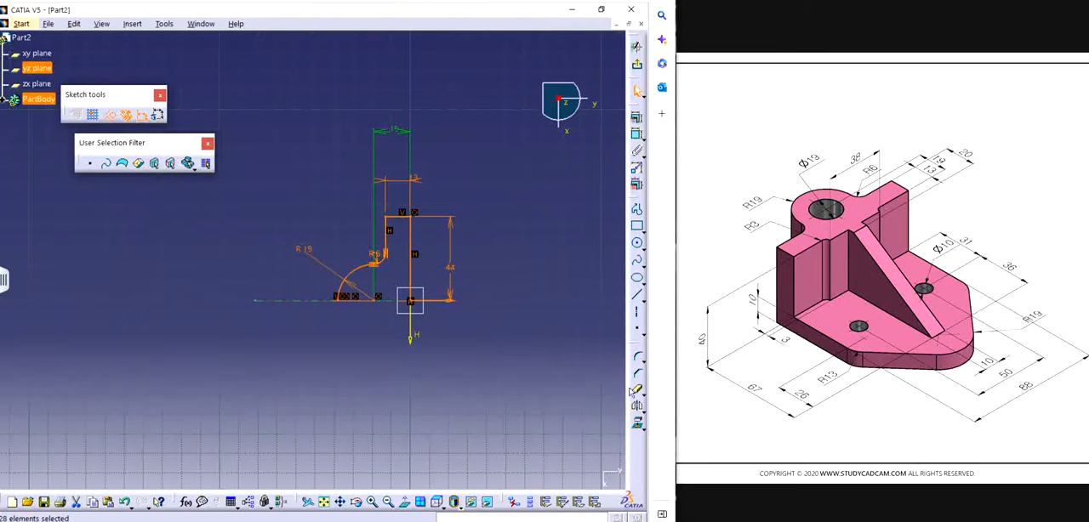
pyautogui.click(637, 406)
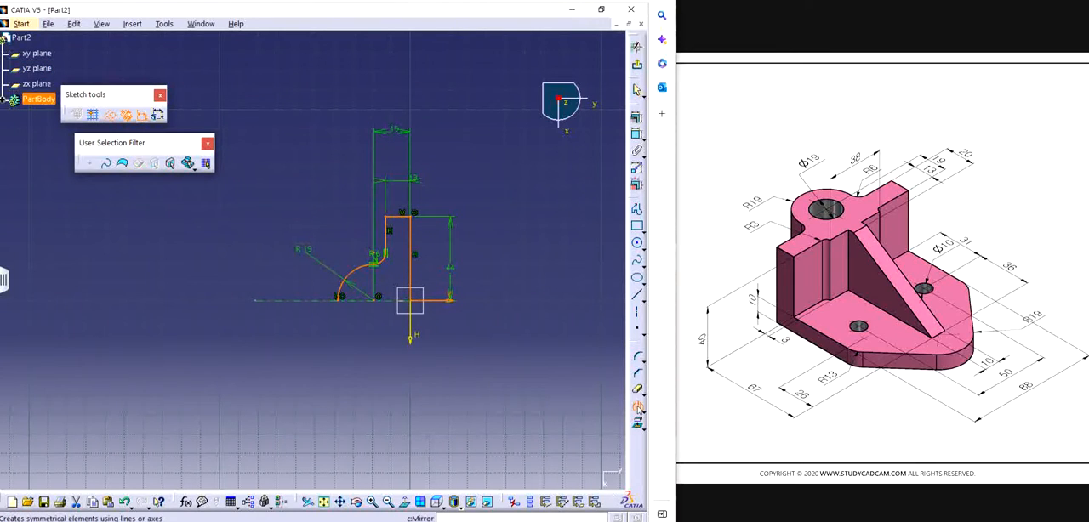
pyautogui.click(314, 303)
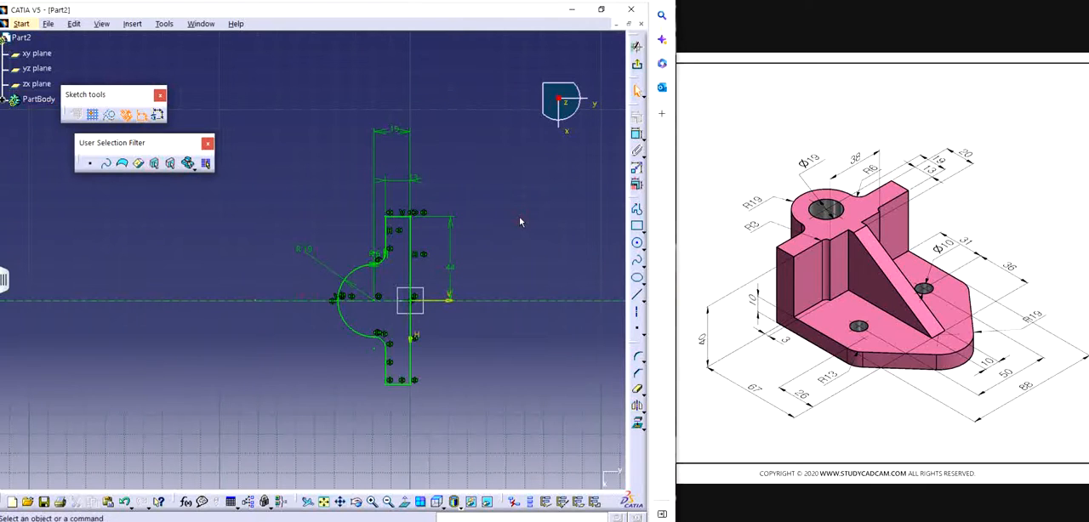
# Step: Draw a circle centred on the large arc's centre and set its diameter to 19 mm
pyautogui.click(636, 242)
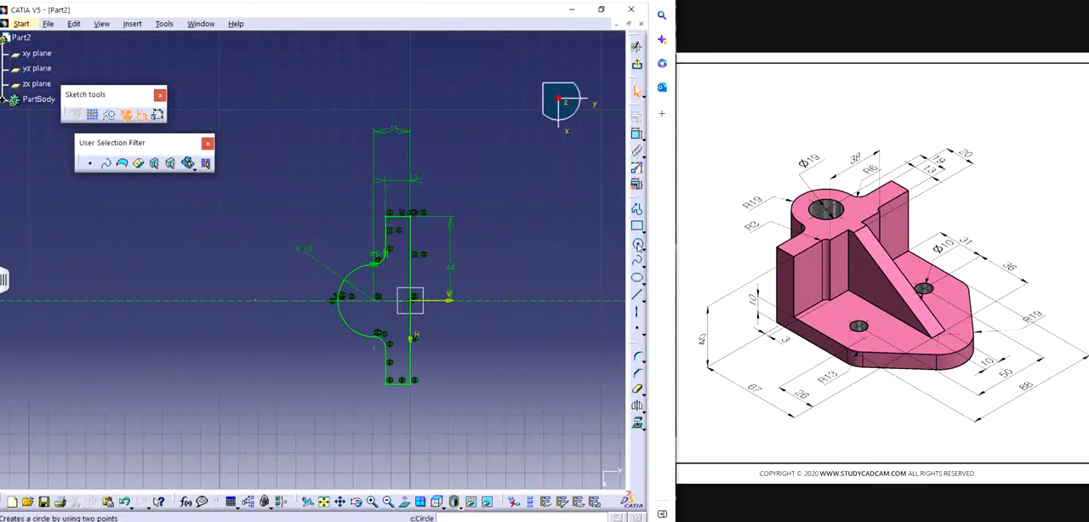
pyautogui.click(377, 298)
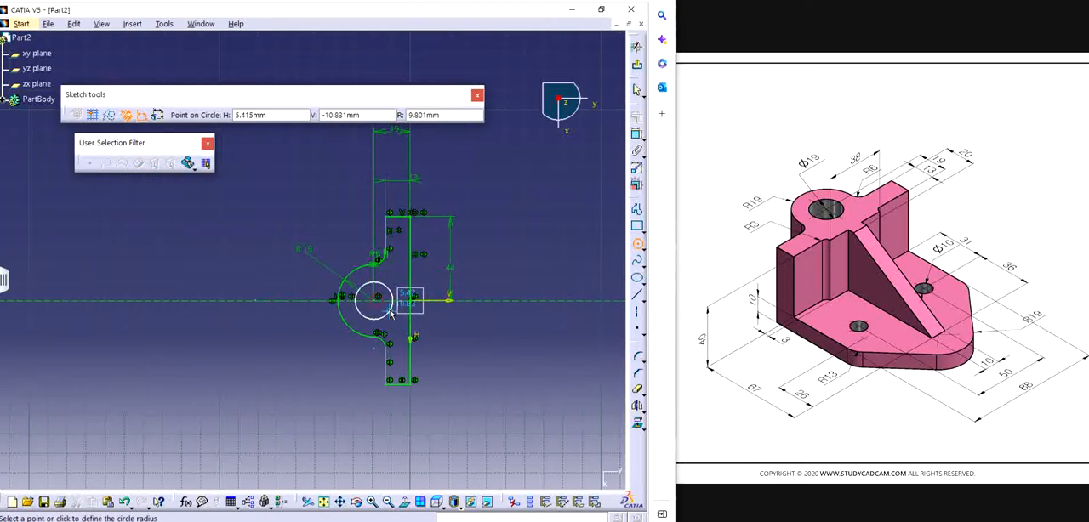
pyautogui.click(392, 313)
pyautogui.click(637, 135)
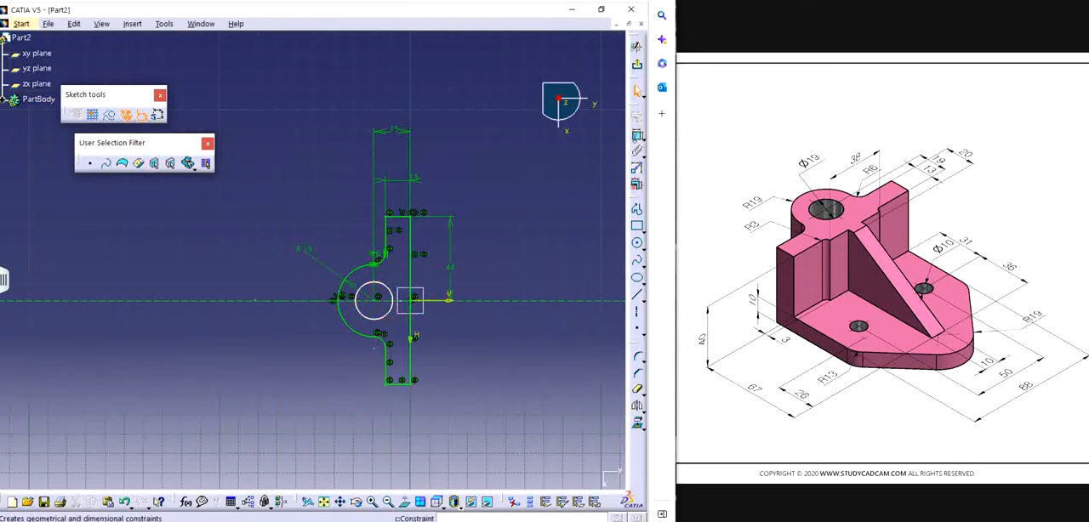
pyautogui.click(360, 313)
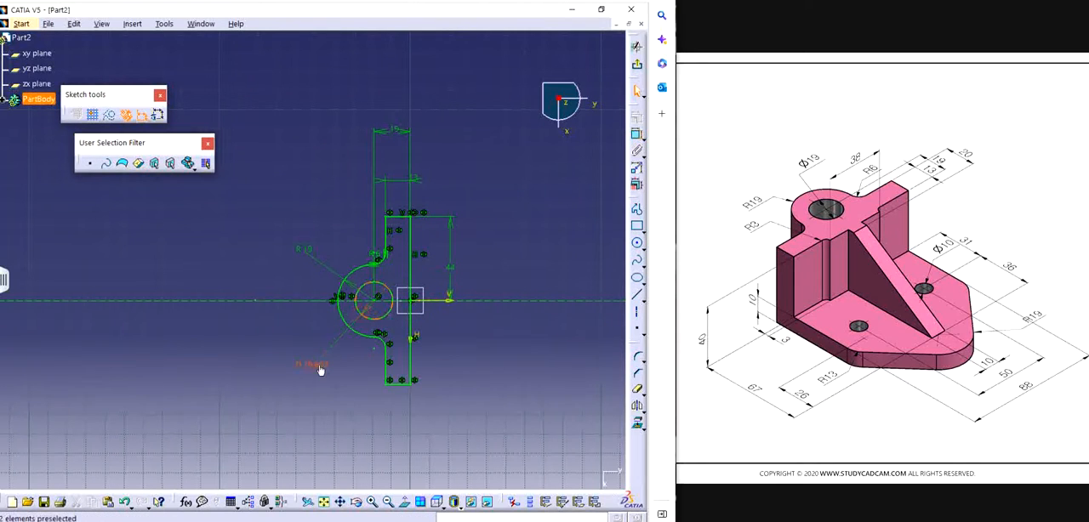
pyautogui.doubleClick(318, 366)
pyautogui.write('19')
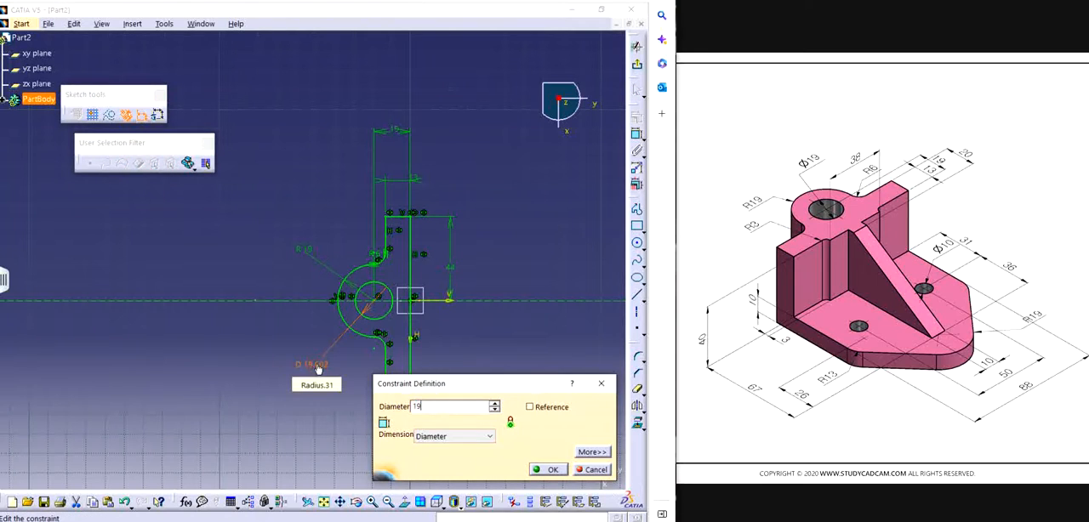
pyautogui.press('Return')
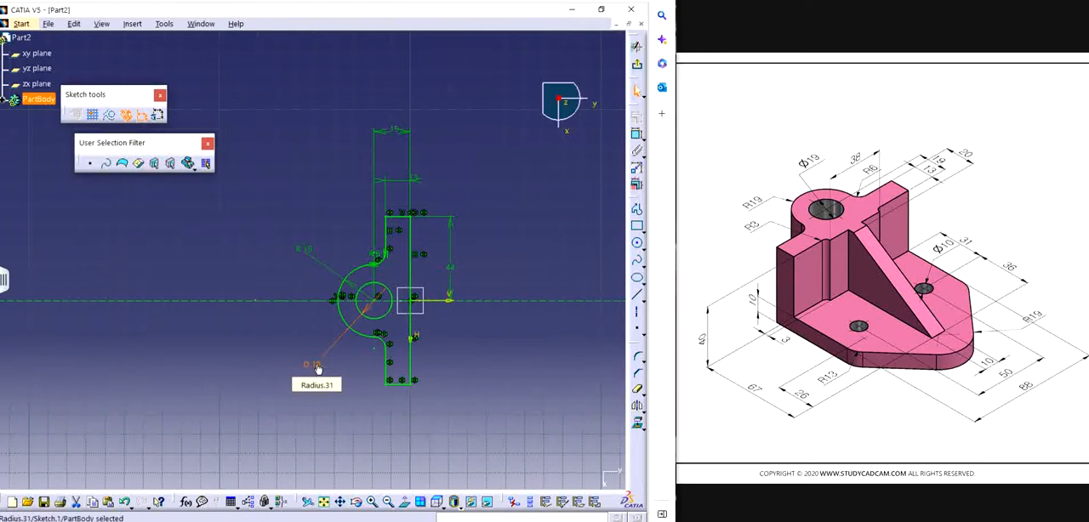
pyautogui.click(506, 158)
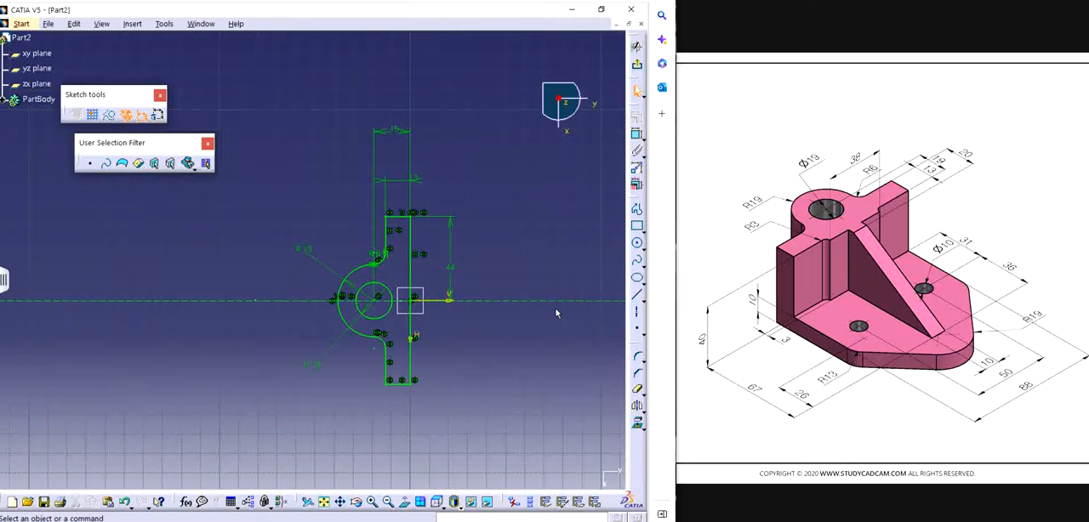
# Step: Draw a short line about 8 mm long across the profile's straight back edge, about 17 mm above the origin
pyautogui.moveTo(542, 311); pyautogui.dragTo(482, 311, button='middle')
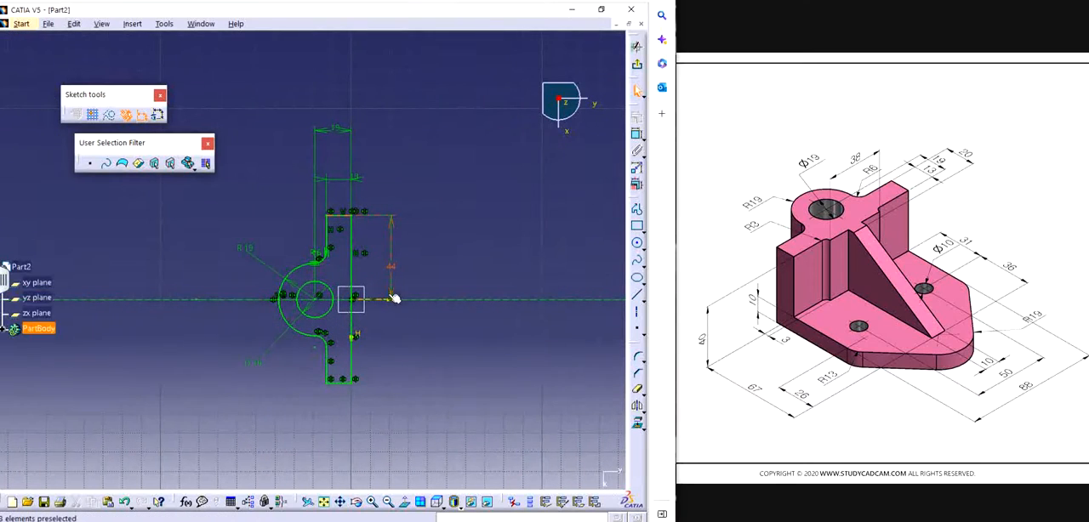
pyautogui.keyDown('ctrl'); pyautogui.moveTo(403, 338); pyautogui.dragTo(499, 208, button='middle'); pyautogui.keyUp('ctrl')
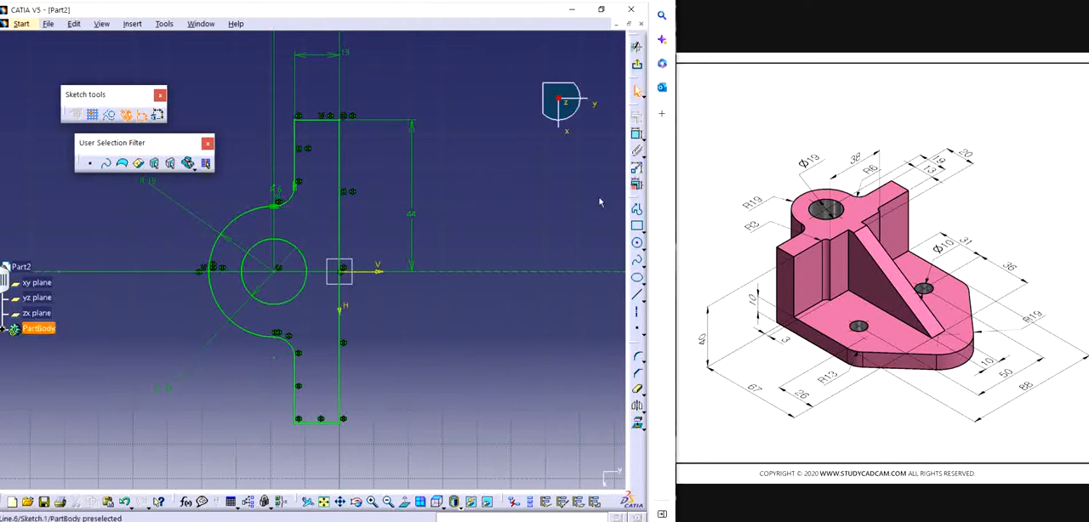
pyautogui.click(636, 243)
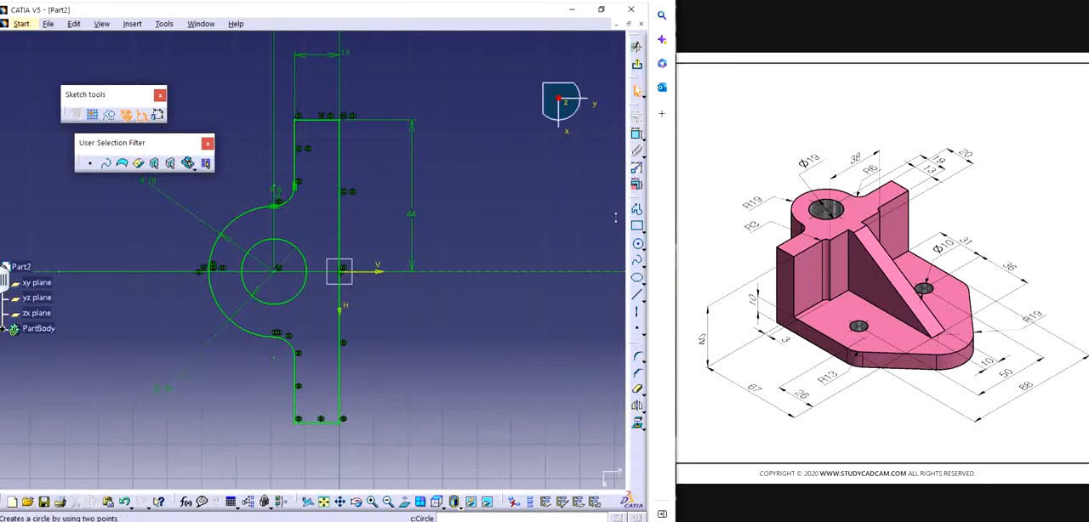
pyautogui.click(636, 211)
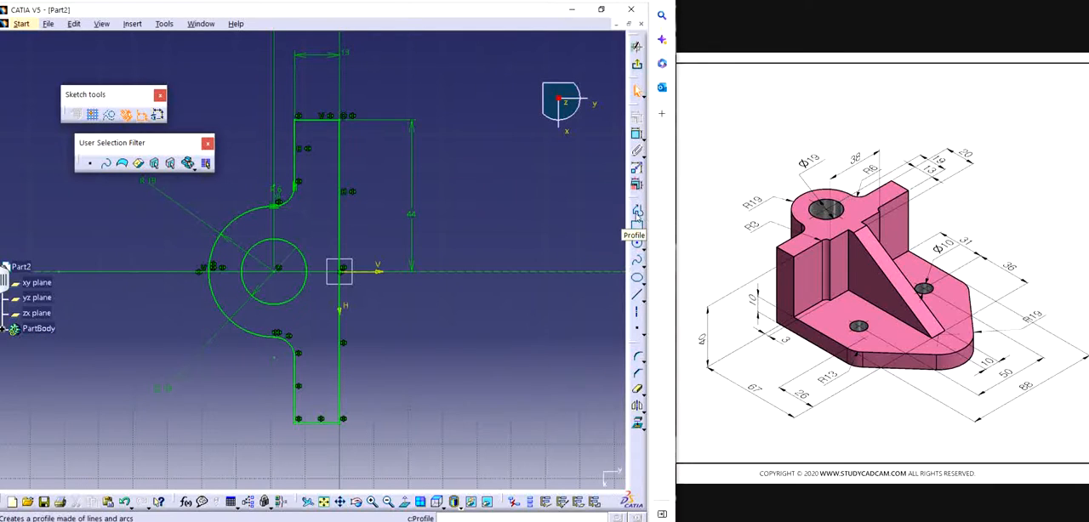
pyautogui.click(359, 211)
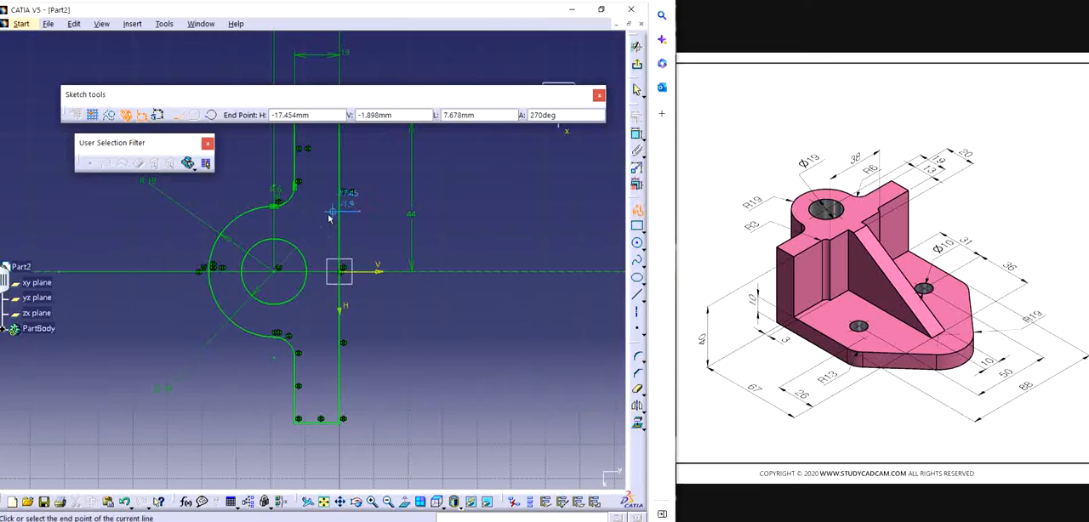
pyautogui.press('Escape')
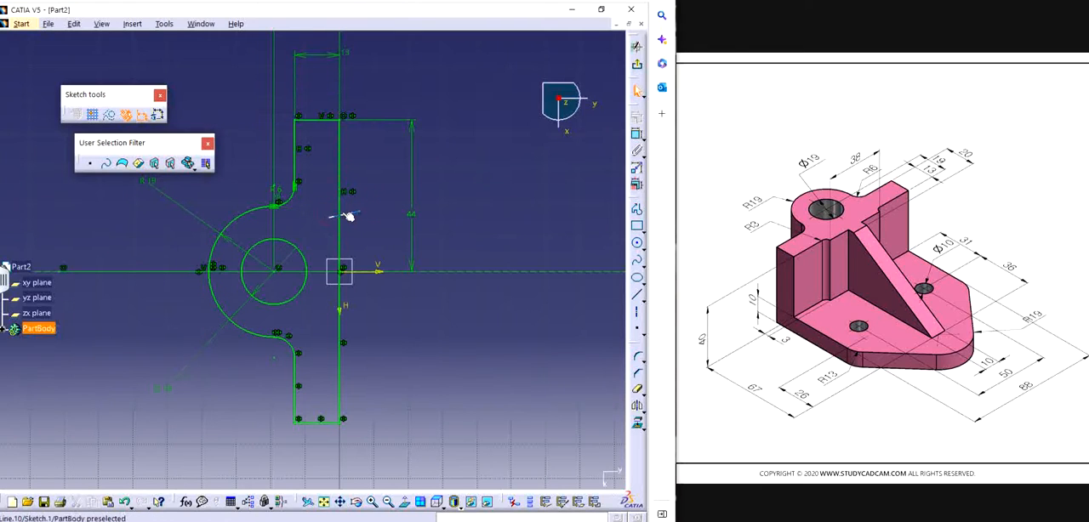
# Step: Try horizontal and vertical constraints on the short slanted line crossing the back edge, and undo them
pyautogui.click(353, 214)
pyautogui.click(636, 116)
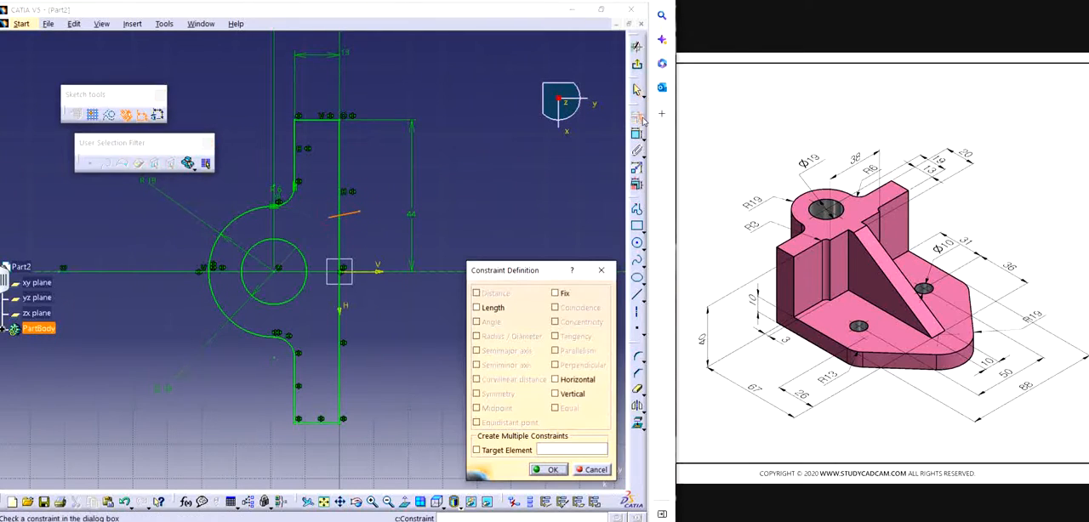
pyautogui.click(600, 270)
pyautogui.click(347, 215)
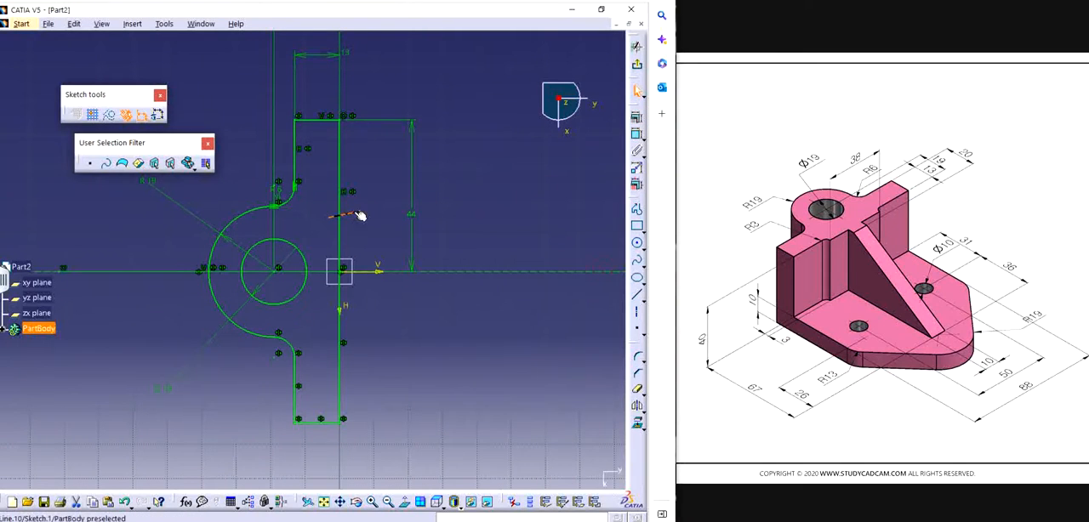
pyautogui.click(636, 119)
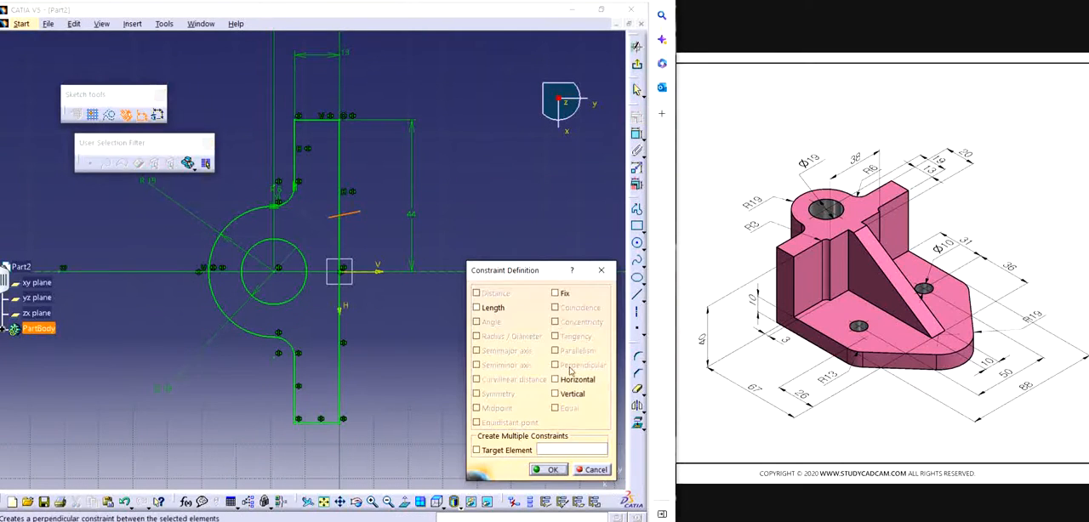
pyautogui.click(569, 397)
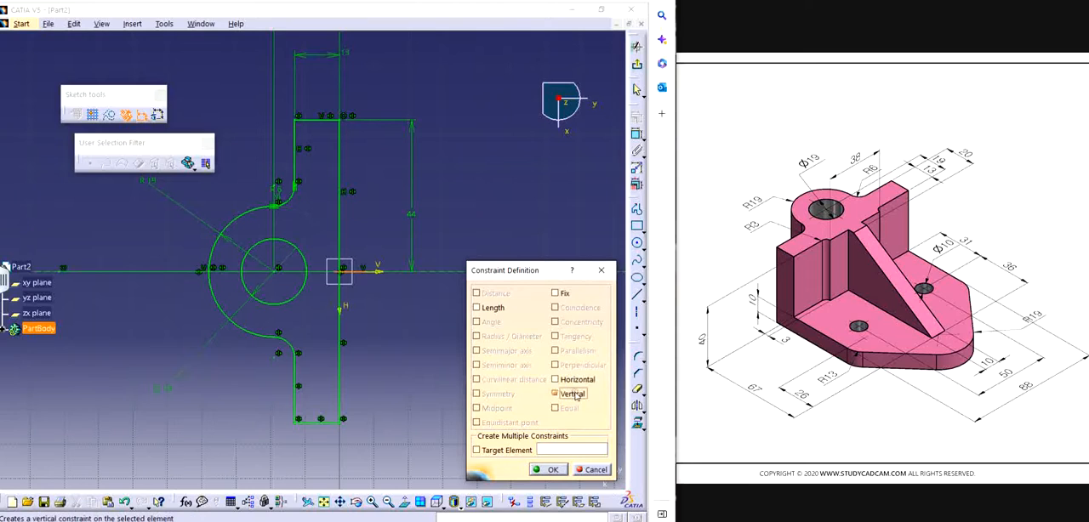
pyautogui.click(549, 469)
pyautogui.hotkey('ctrl', 'z')
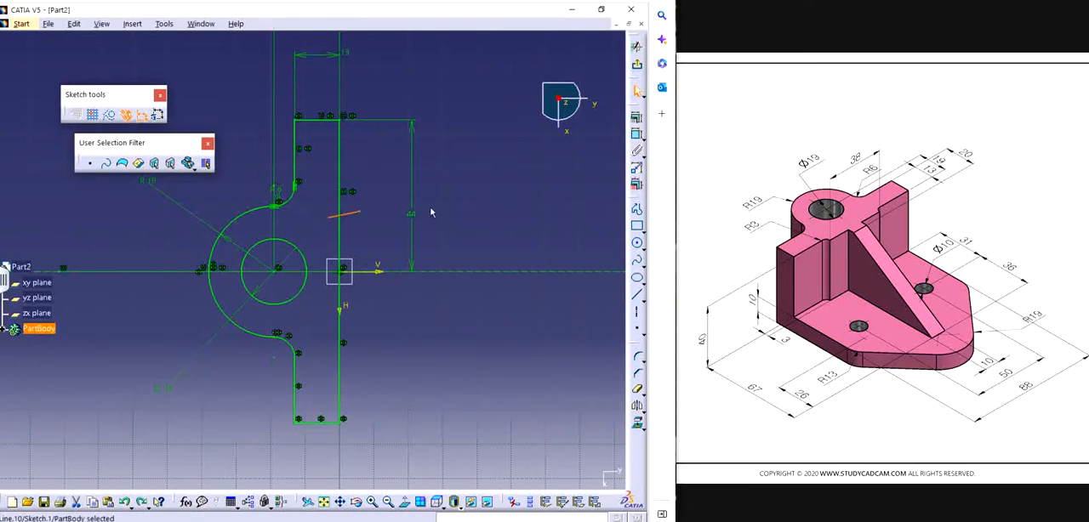
# Step: Delete the slanted line and draw a level line across the back edge, from about 7 mm outside it, about 17 mm above the origin
pyautogui.press('Delete')
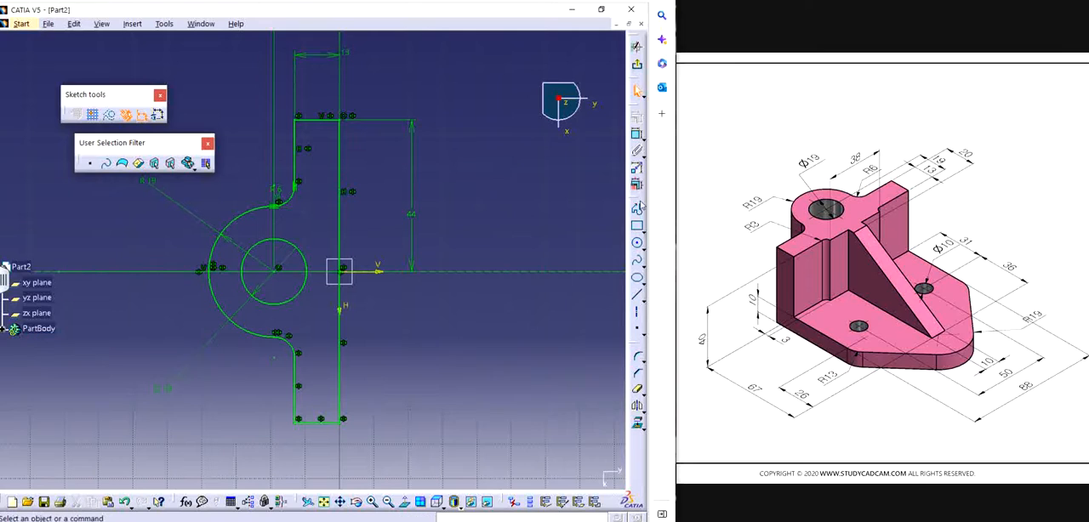
pyautogui.click(638, 208)
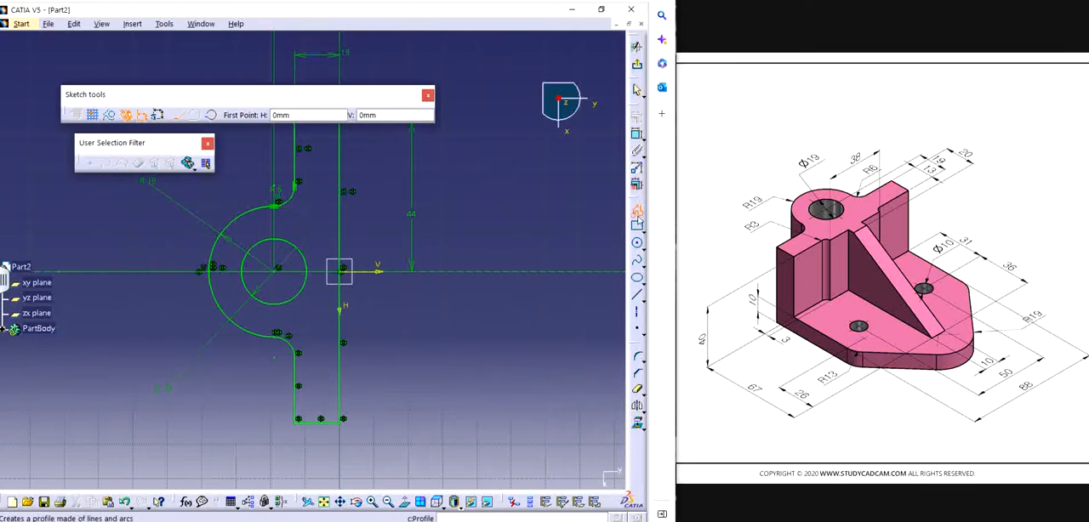
pyautogui.click(362, 216)
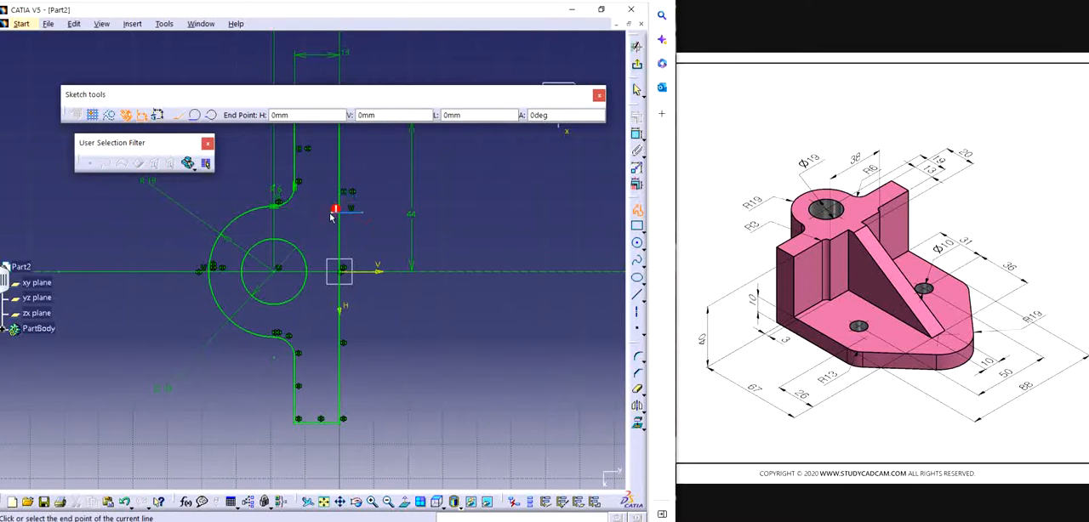
pyautogui.doubleClick(331, 214)
pyautogui.moveTo(395, 258); pyautogui.dragTo(420, 224, button='middle')
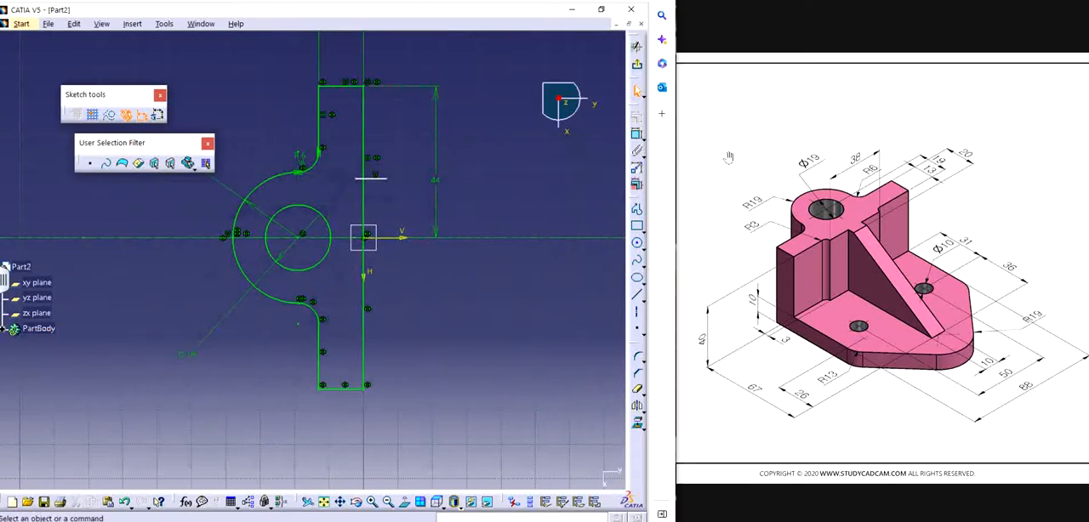
# Step: Dimension the short level line's distance from the horizontal axis and set it to 38 mm
pyautogui.click(637, 134)
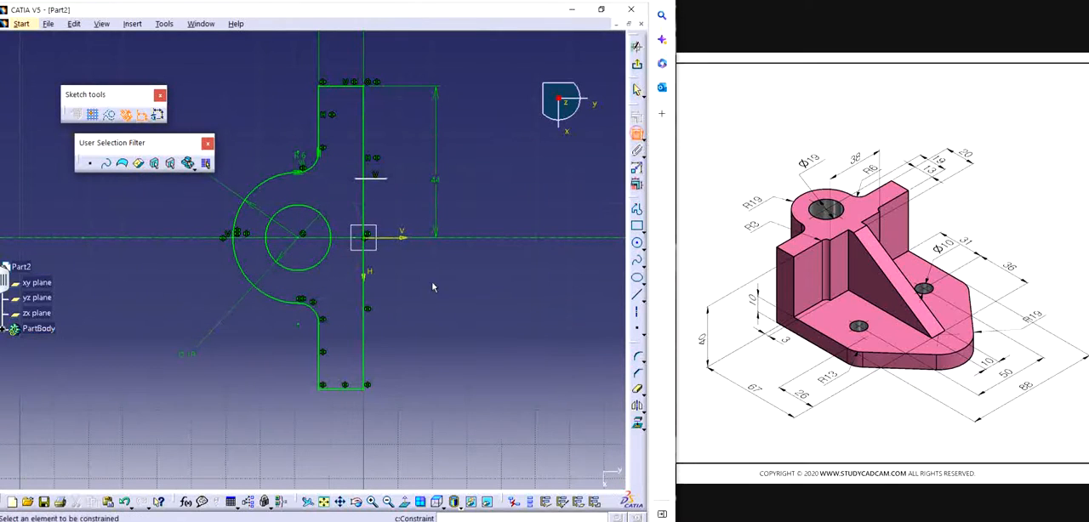
pyautogui.click(376, 180)
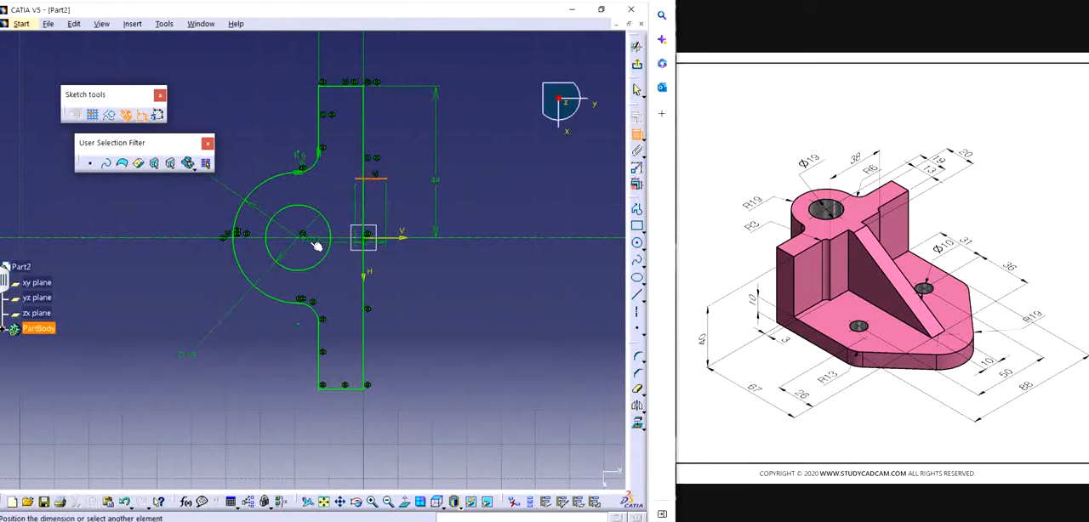
pyautogui.click(425, 237)
pyautogui.click(494, 217)
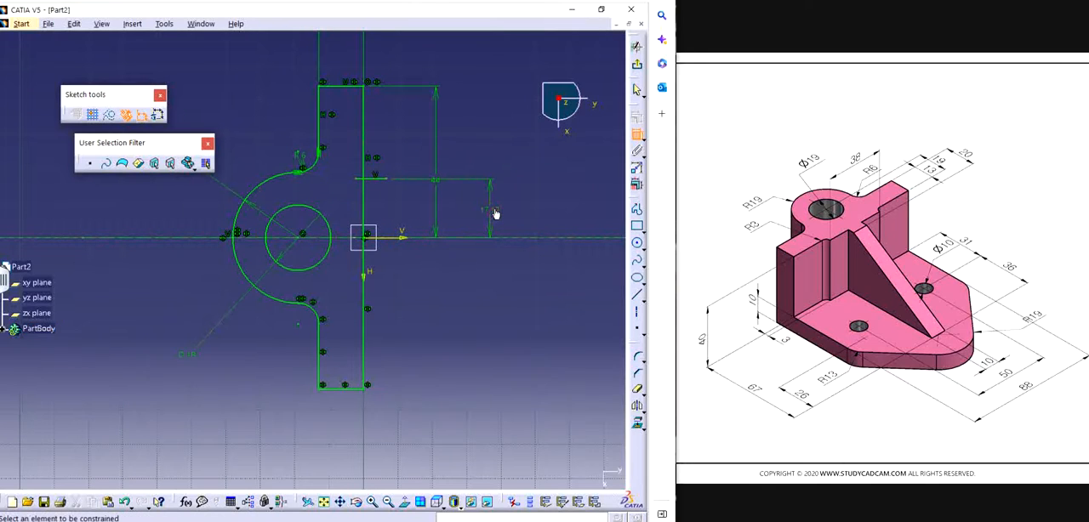
pyautogui.doubleClick(491, 213)
pyautogui.write('38')
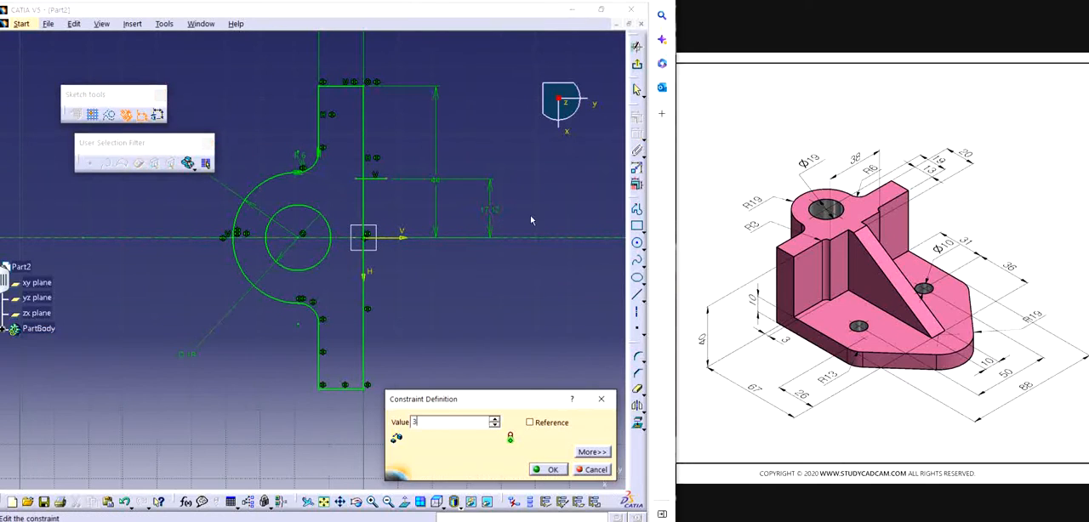
pyautogui.press('Return')
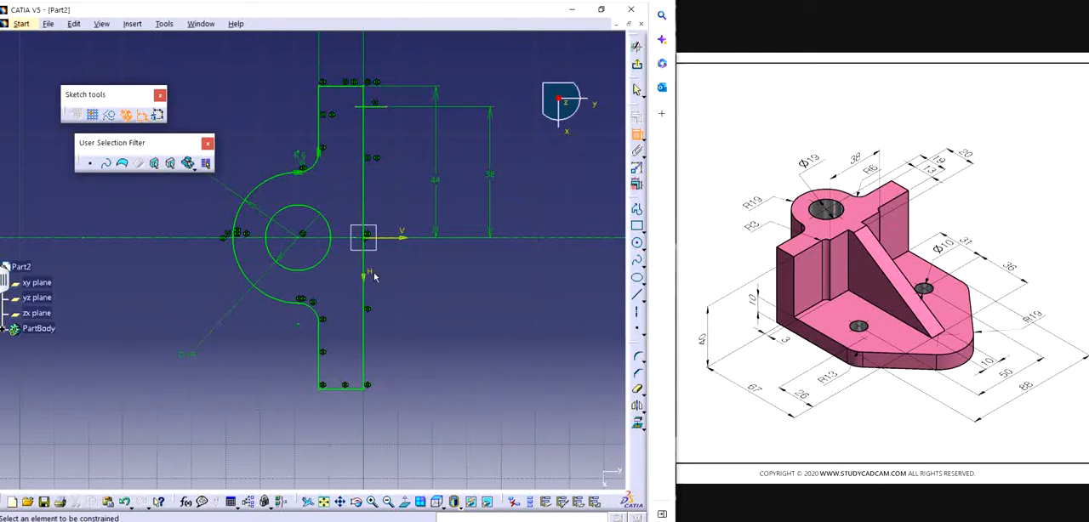
# Step: Set the short level line's distance from the horizontal axis to 19 mm
pyautogui.doubleClick(491, 174)
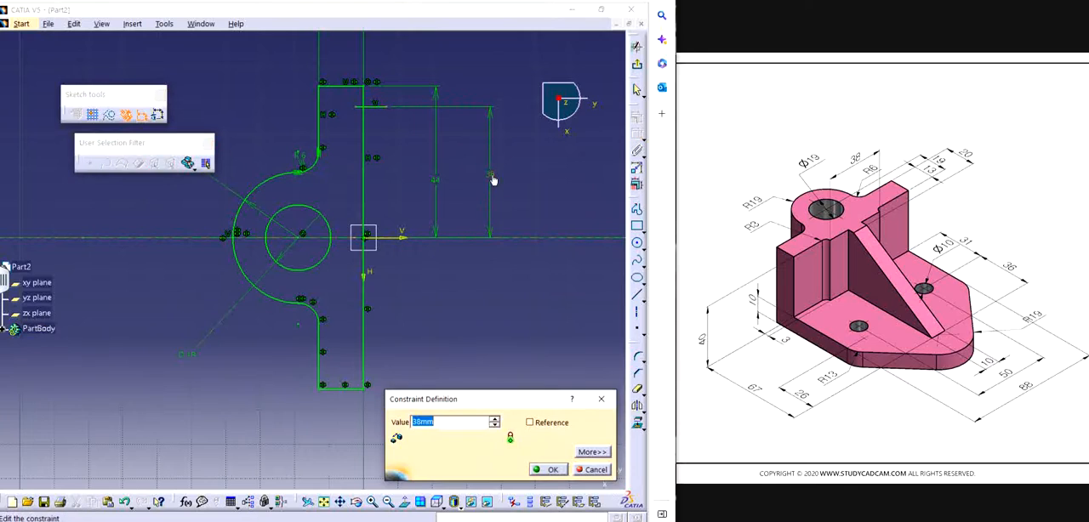
pyautogui.write('19')
pyautogui.press('Return')
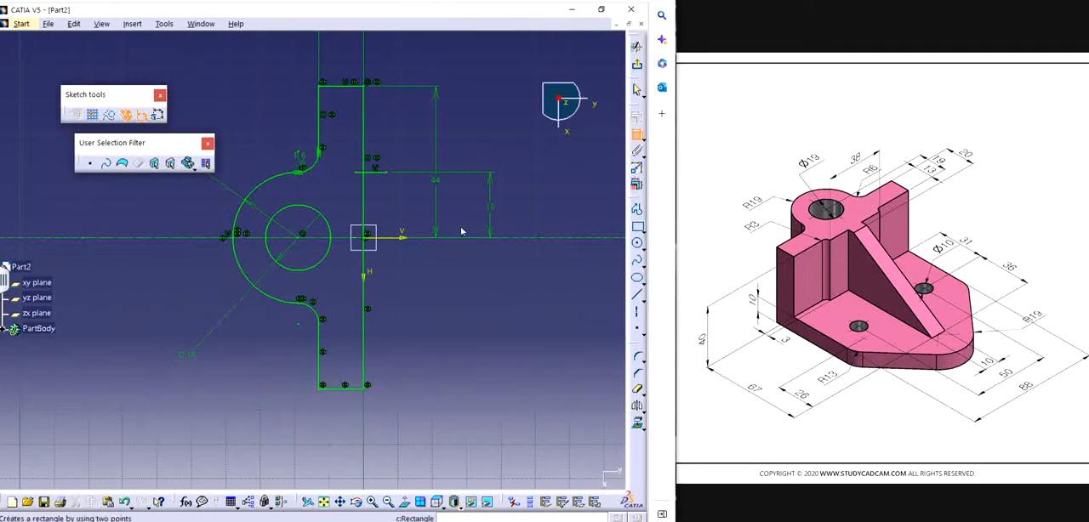
# Step: Dimension the short line's outer endpoint from the upper arm's opposite vertical edge and set the distance to 20 mm
pyautogui.click(321, 99)
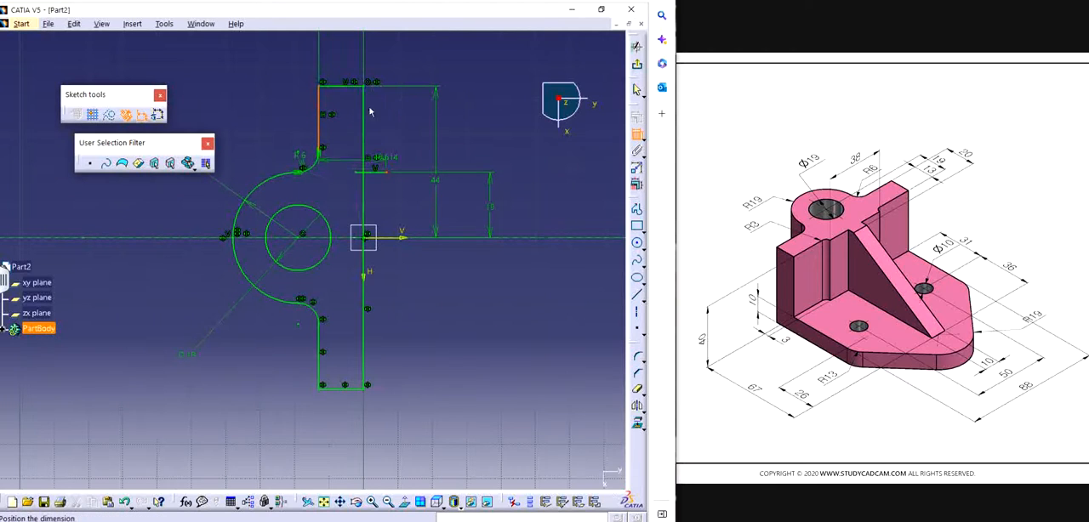
pyautogui.click(445, 56)
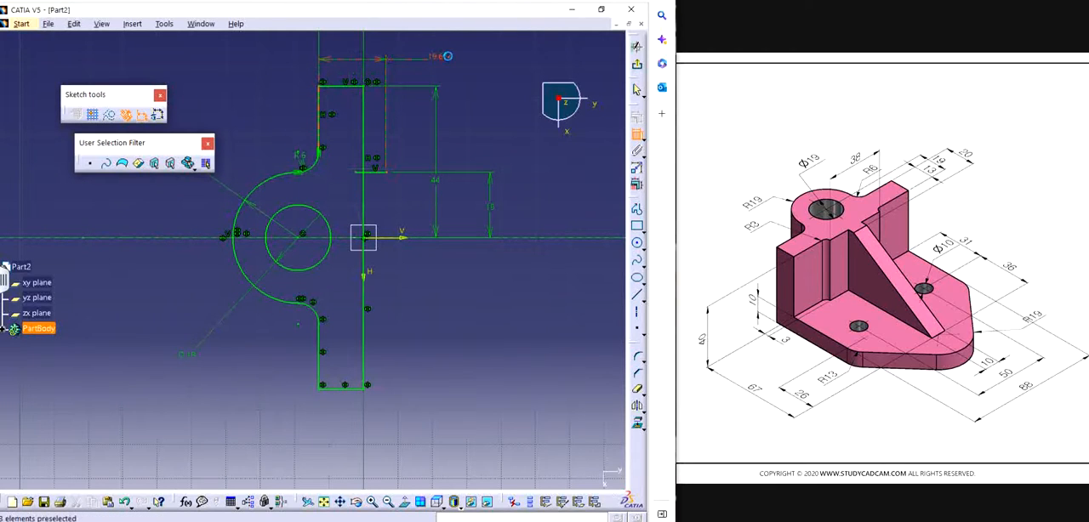
pyautogui.doubleClick(444, 57)
pyautogui.write('20')
pyautogui.press('Return')
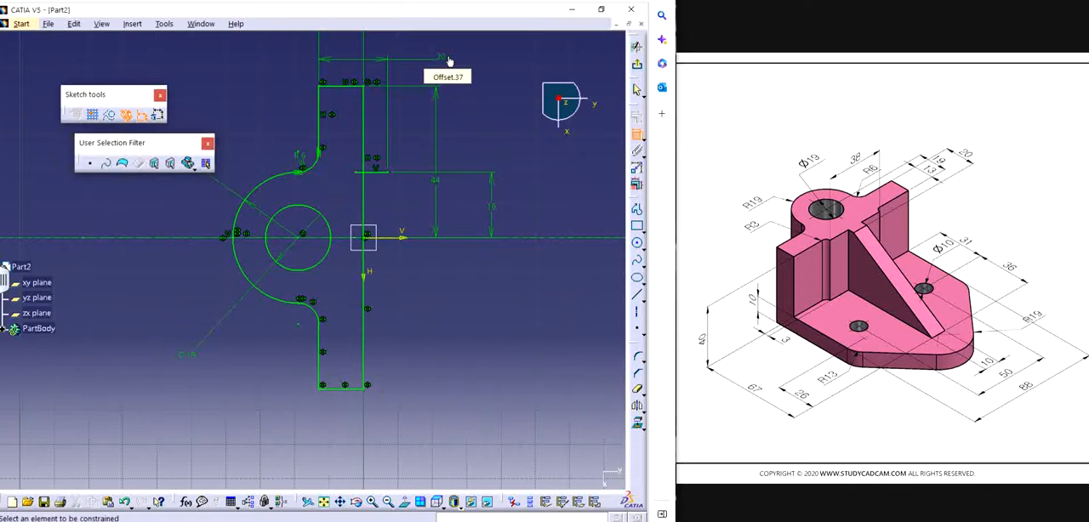
# Step: Draw a 19 mm vertical profile line from the short line's outer endpoint to the horizontal axis
pyautogui.click(636, 210)
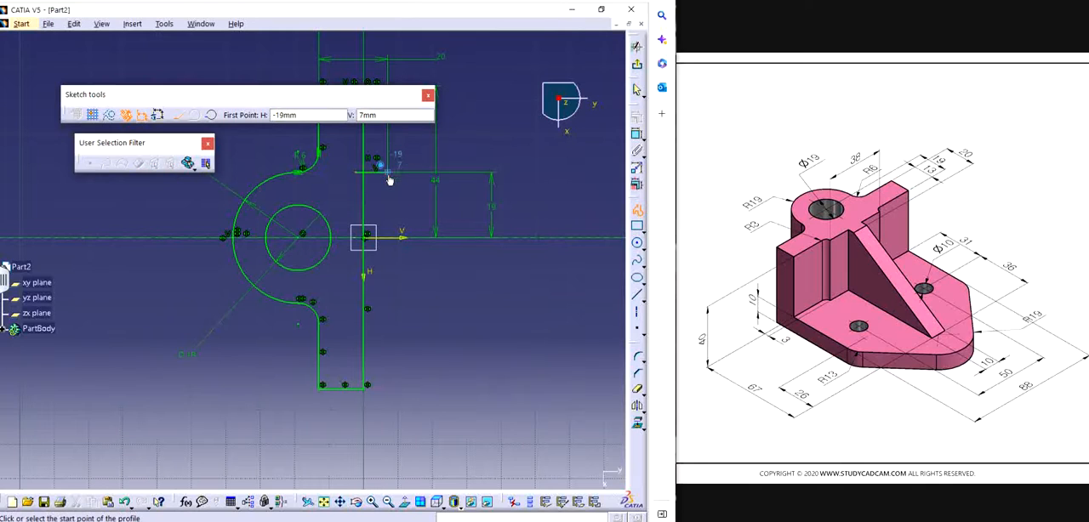
pyautogui.click(388, 173)
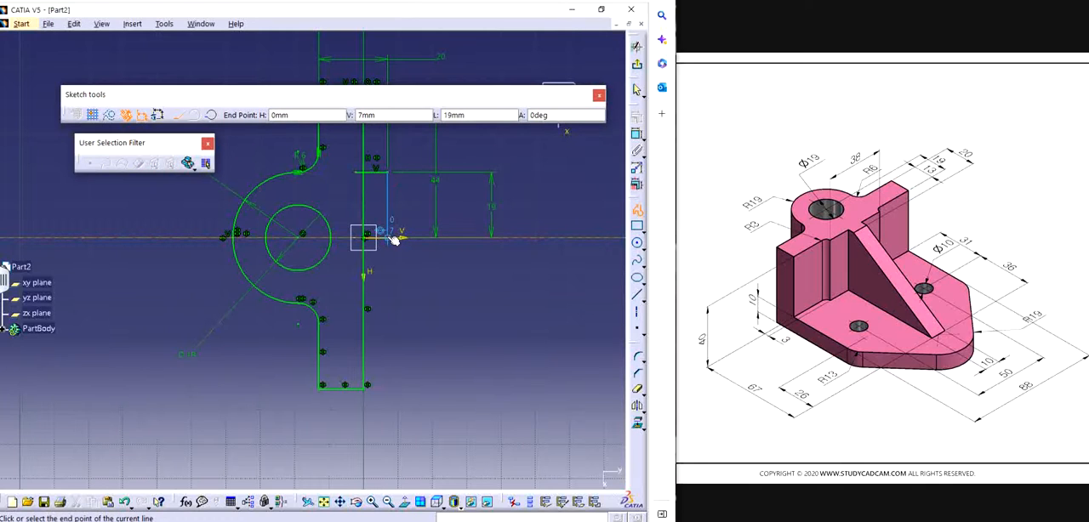
pyautogui.doubleClick(390, 238)
pyautogui.moveTo(559, 306); pyautogui.dragTo(558, 340, button='middle')
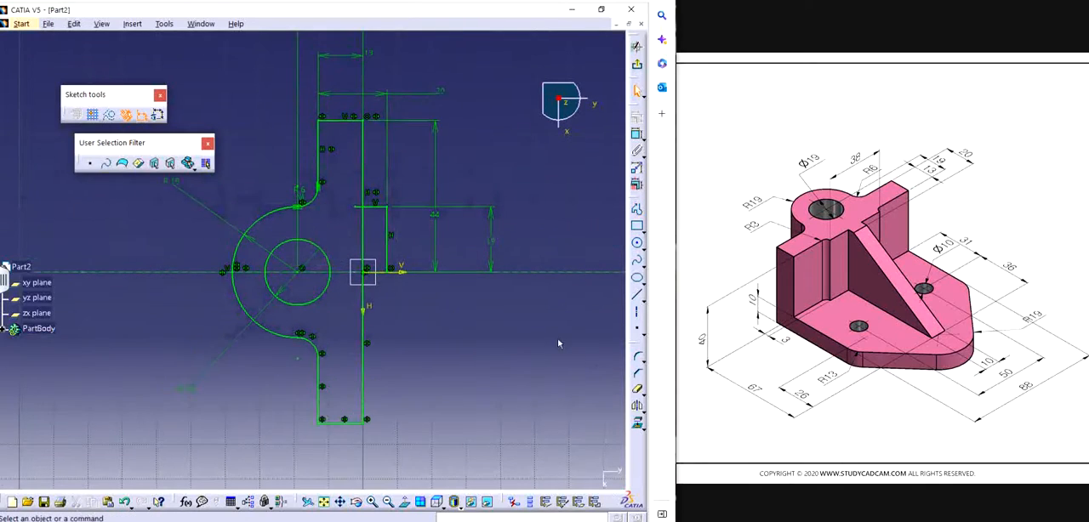
# Step: Trim the short line's inner stub and the back edge inside the new step, and delete the lower half's back edge
pyautogui.click(637, 389)
pyautogui.moveTo(407, 274); pyautogui.dragTo(408, 218, button='middle')
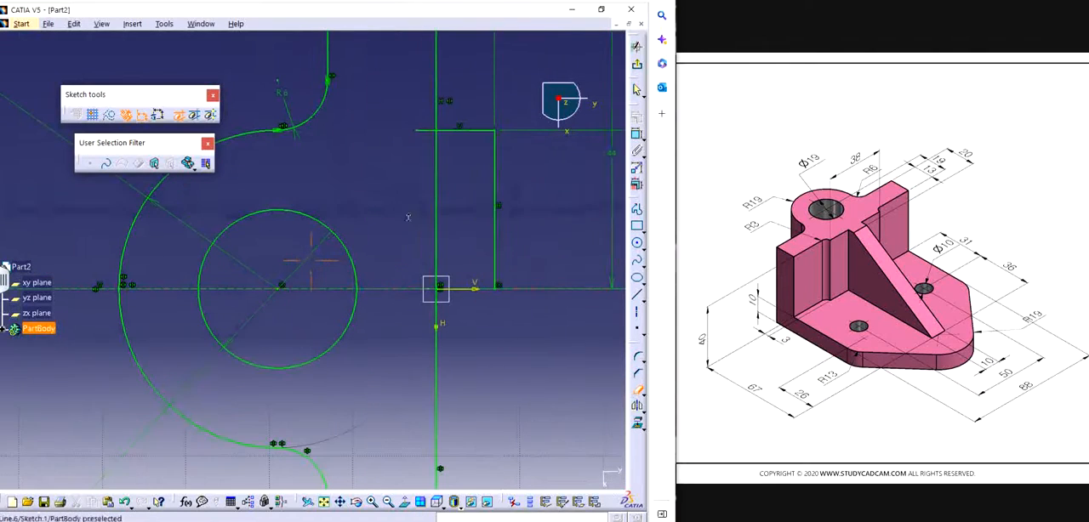
pyautogui.click(425, 131)
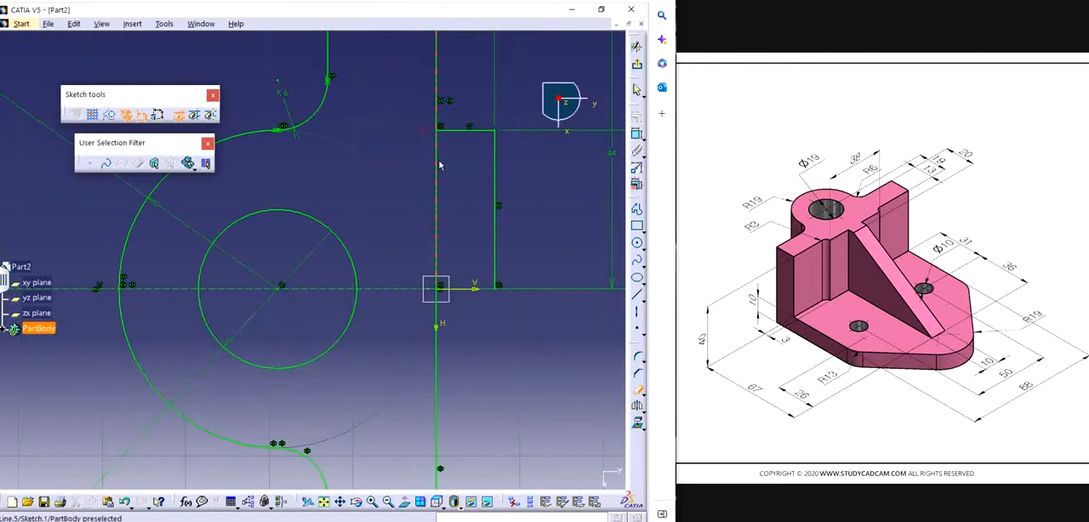
pyautogui.click(436, 166)
pyautogui.moveTo(452, 228)
pyautogui.mouseDown(button='middle')
pyautogui.moveTo(369, 227)
pyautogui.moveTo(432, 323)
pyautogui.mouseUp(button='middle')
pyautogui.press('Escape')
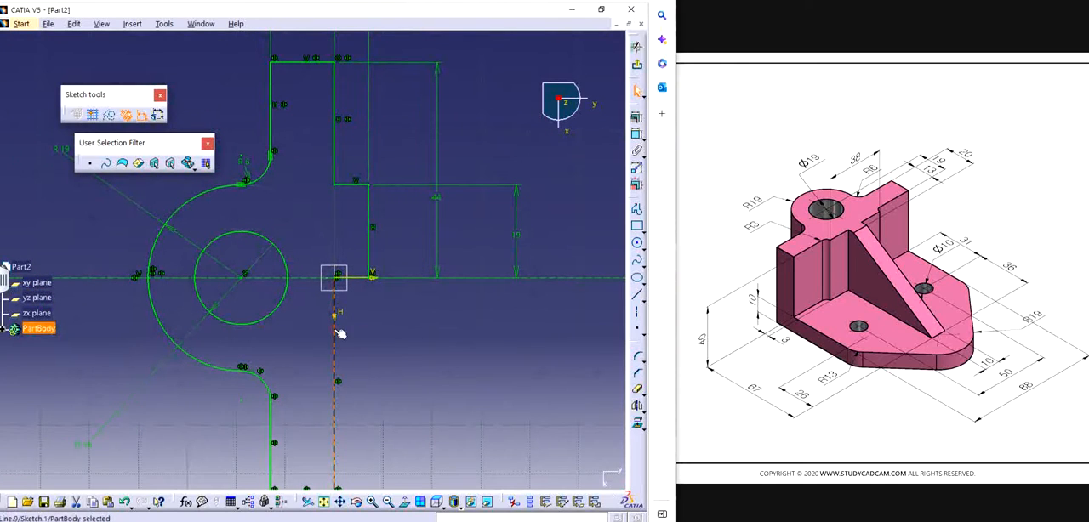
pyautogui.moveTo(337, 334)
pyautogui.mouseDown(button='middle')
pyautogui.moveTo(404, 194)
pyautogui.moveTo(423, 238)
pyautogui.moveTo(396, 306)
pyautogui.mouseUp(button='middle')
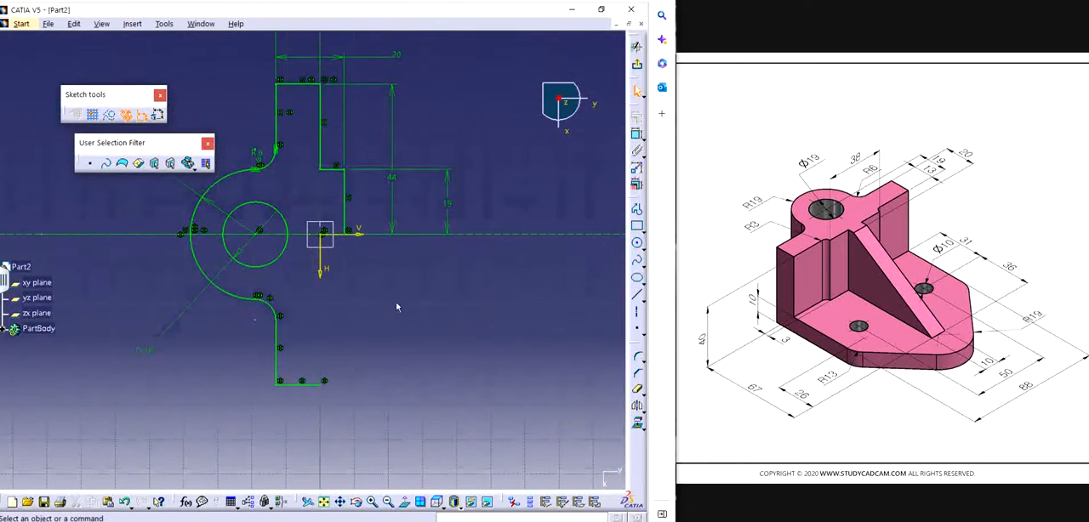
# Step: Mirror the upper back edge and the two lines of the step about the horizontal axis line
pyautogui.click(346, 184)
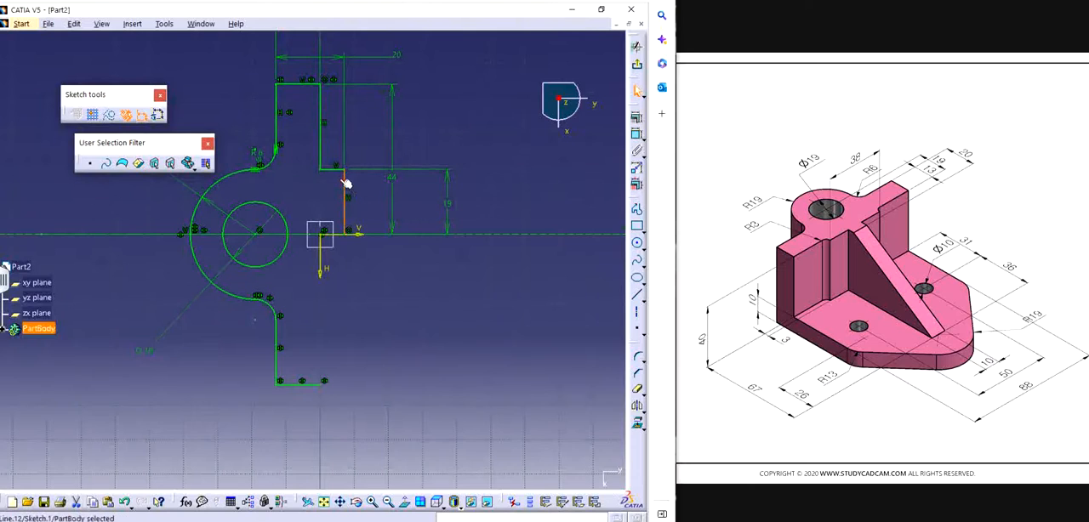
pyautogui.keyDown('ctrl'); pyautogui.click(328, 169); pyautogui.keyUp('ctrl')
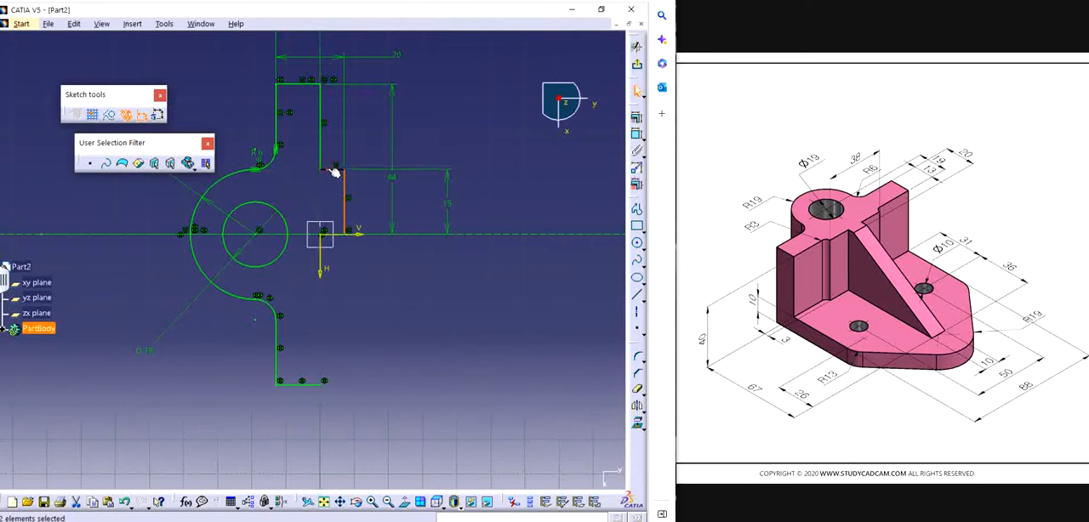
pyautogui.keyDown('ctrl'); pyautogui.click(323, 144); pyautogui.keyUp('ctrl')
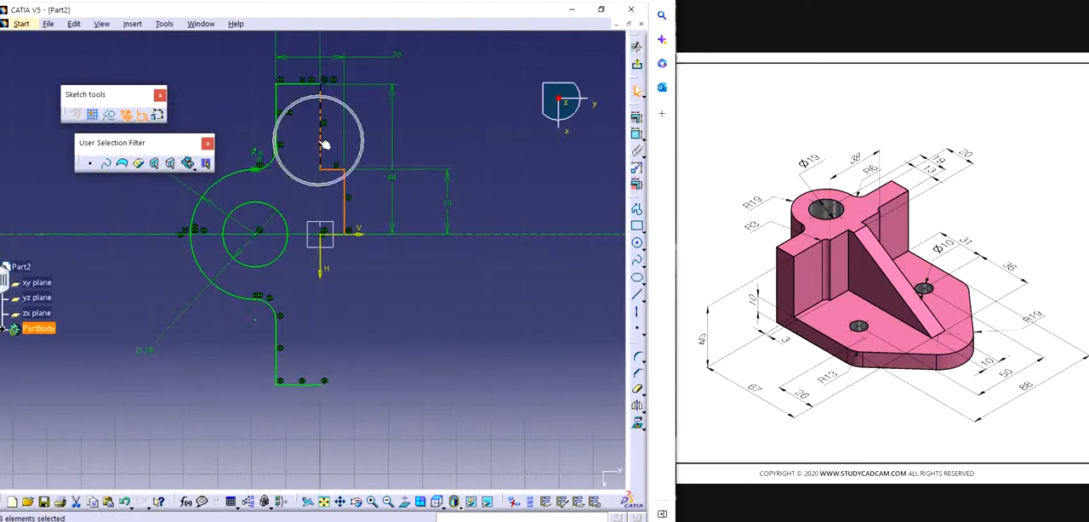
pyautogui.click(444, 236)
pyautogui.moveTo(463, 302); pyautogui.dragTo(490, 354, button='middle')
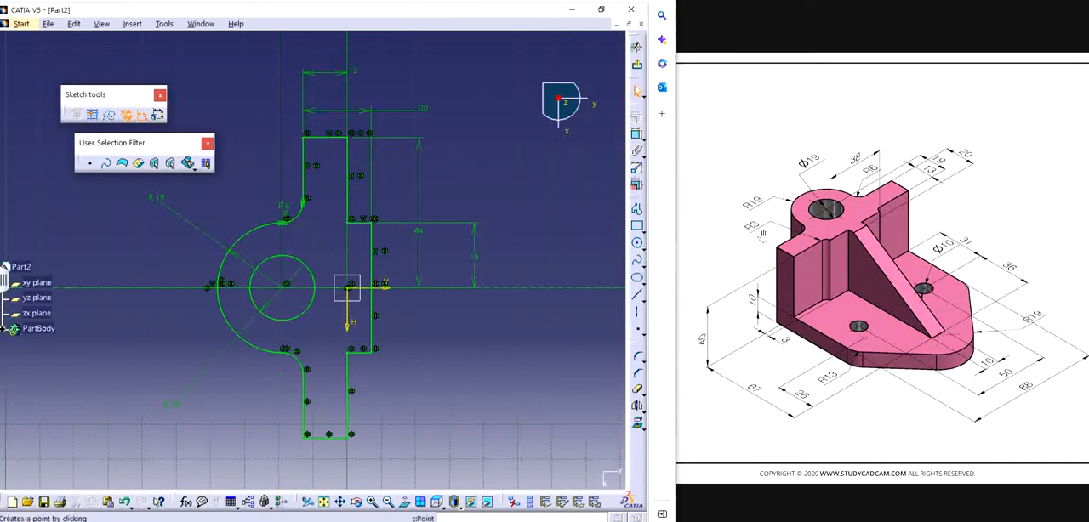
# Step: Round the lower inner corner between the back edge and the step with a 3 mm radius
pyautogui.click(637, 134)
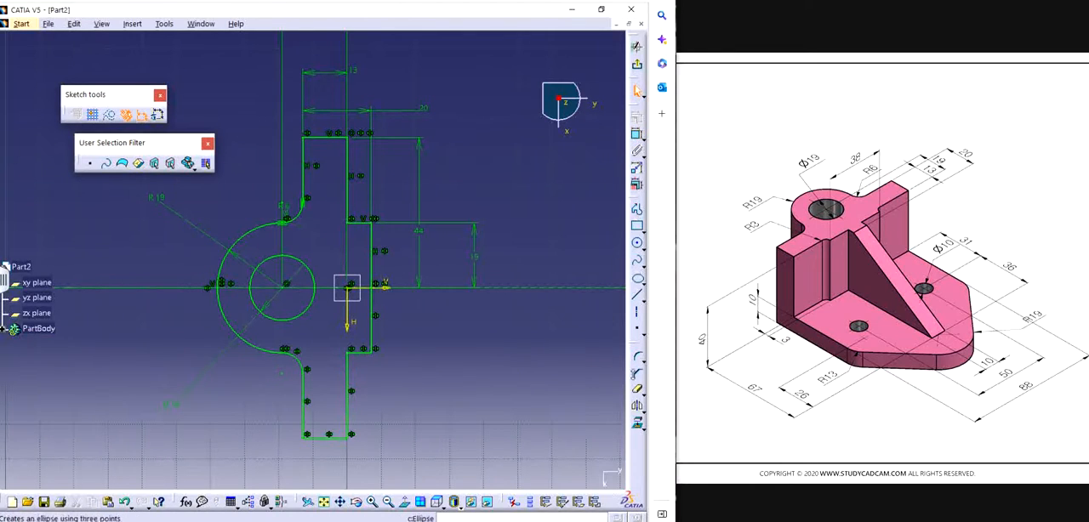
pyautogui.click(640, 359)
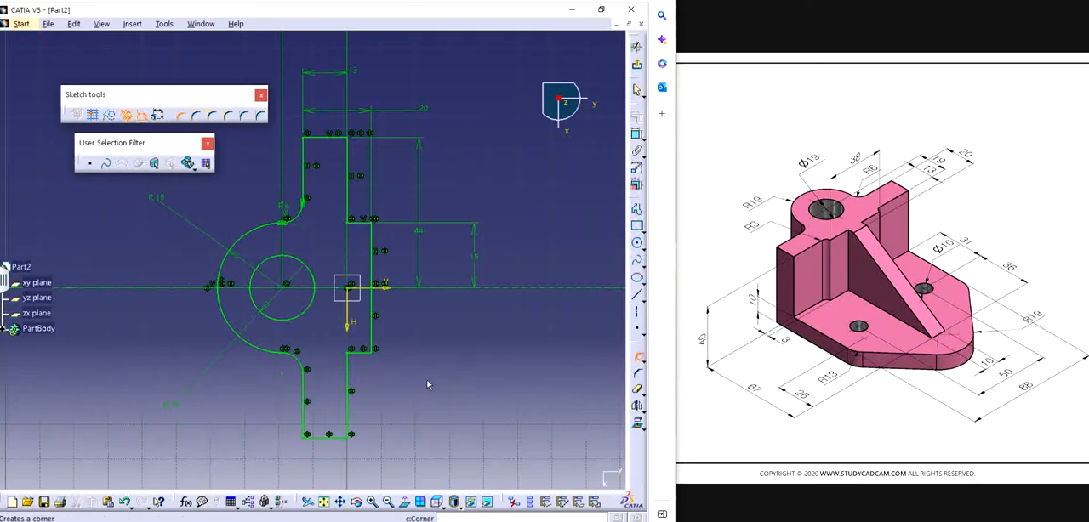
pyautogui.click(362, 363)
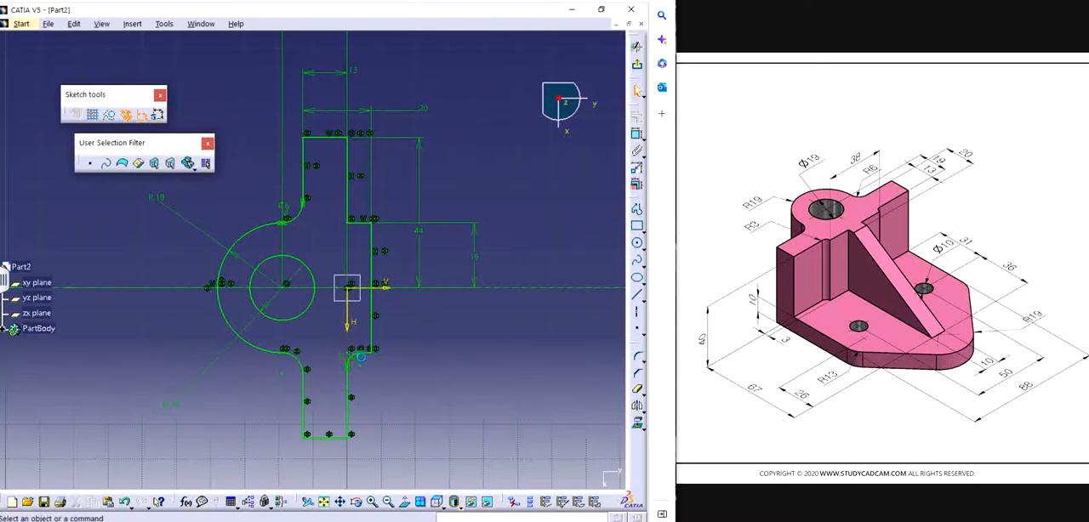
pyautogui.doubleClick(361, 361)
pyautogui.write('3')
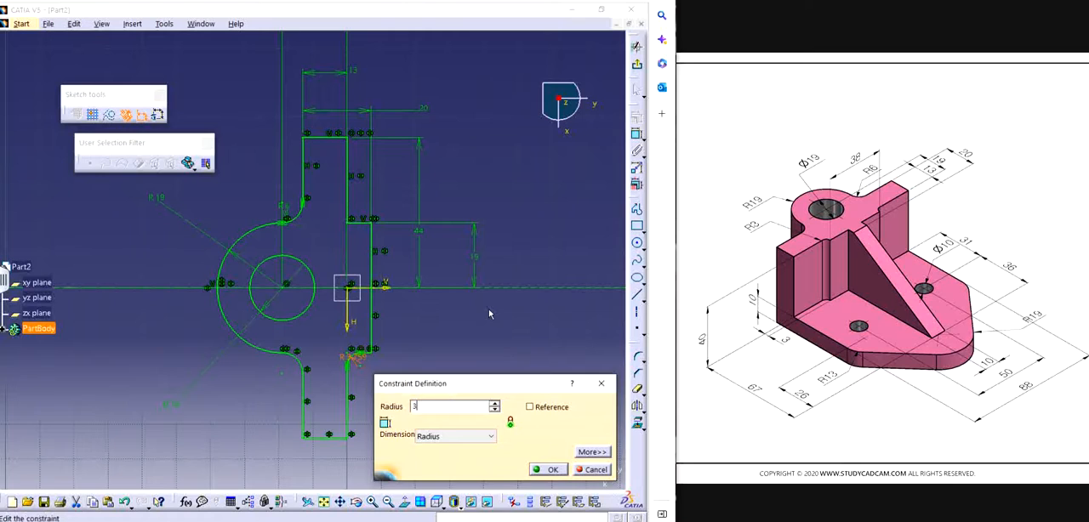
pyautogui.press('Return')
# Step: Round the upper inner corner between the back edge and the step with a 3 mm radius
pyautogui.moveTo(473, 352); pyautogui.dragTo(460, 384, button='middle')
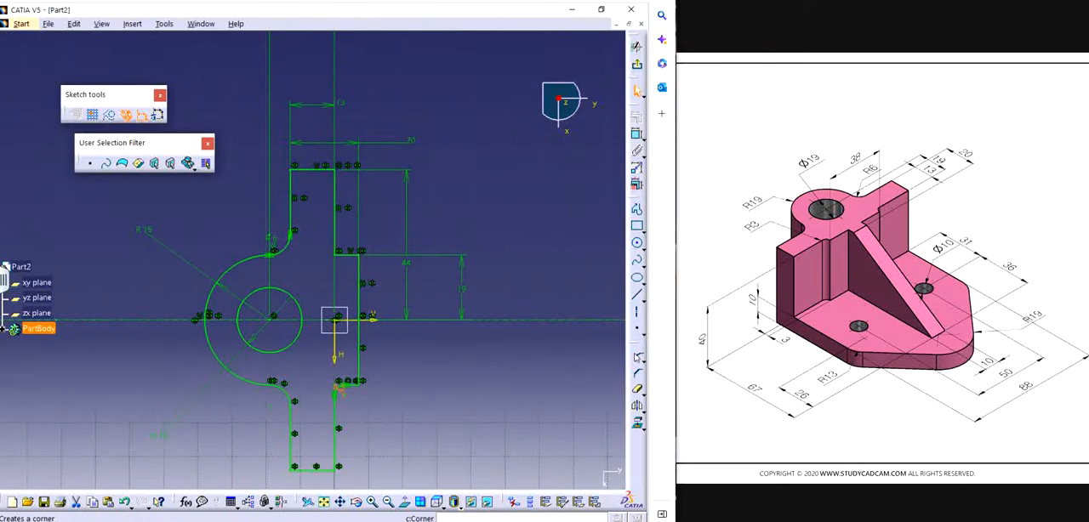
pyautogui.click(638, 357)
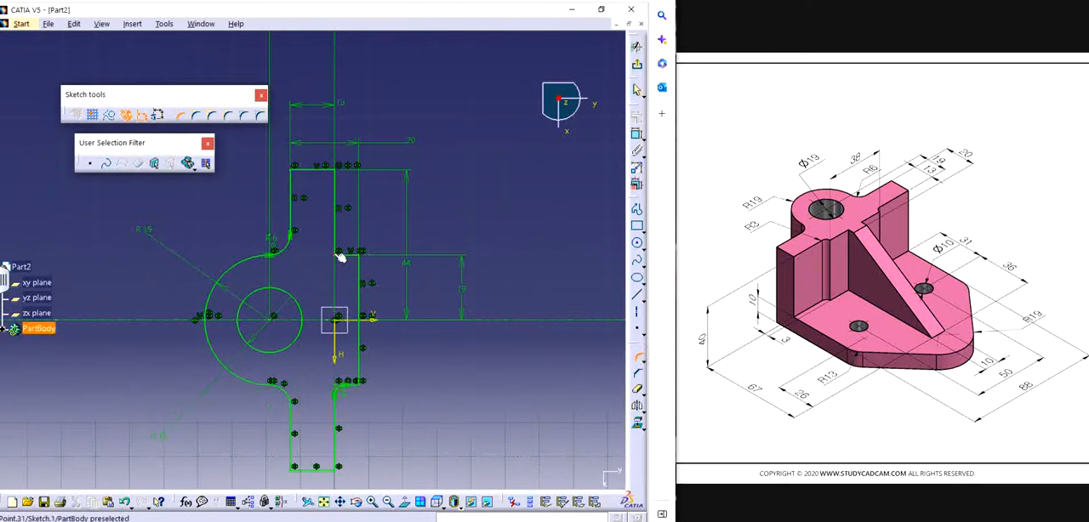
pyautogui.click(338, 253)
pyautogui.click(344, 253)
pyautogui.doubleClick(342, 246)
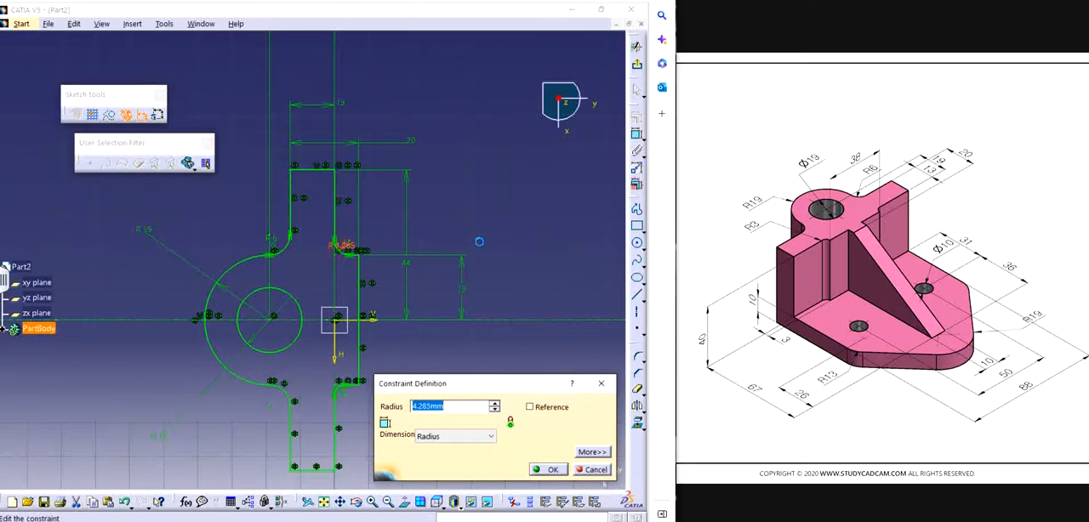
pyautogui.write('3')
pyautogui.press('Return')
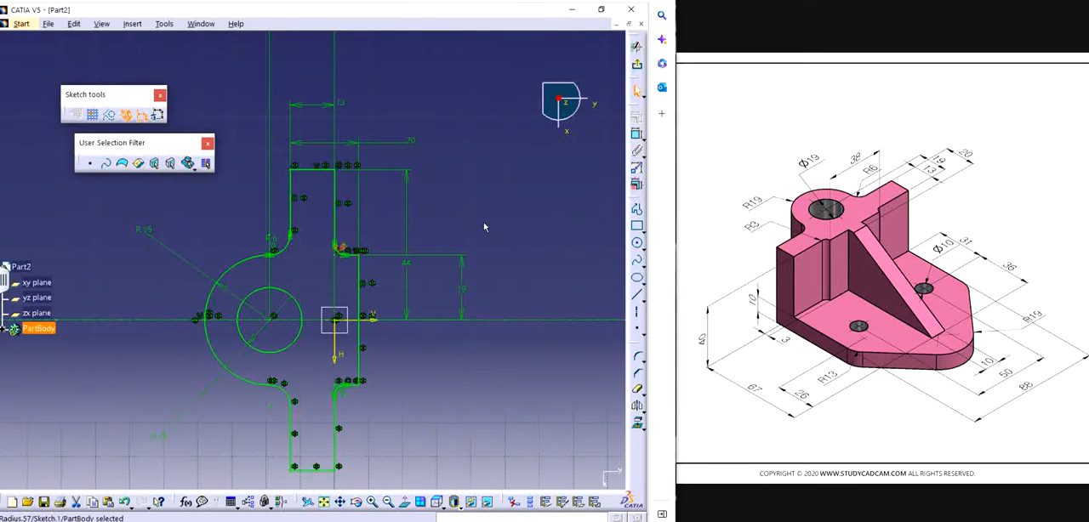
pyautogui.click(496, 211)
# Step: Draw a rectangle across the step's back edge so that it straddles the horizontal axis
pyautogui.moveTo(473, 320); pyautogui.dragTo(472, 338, button='middle')
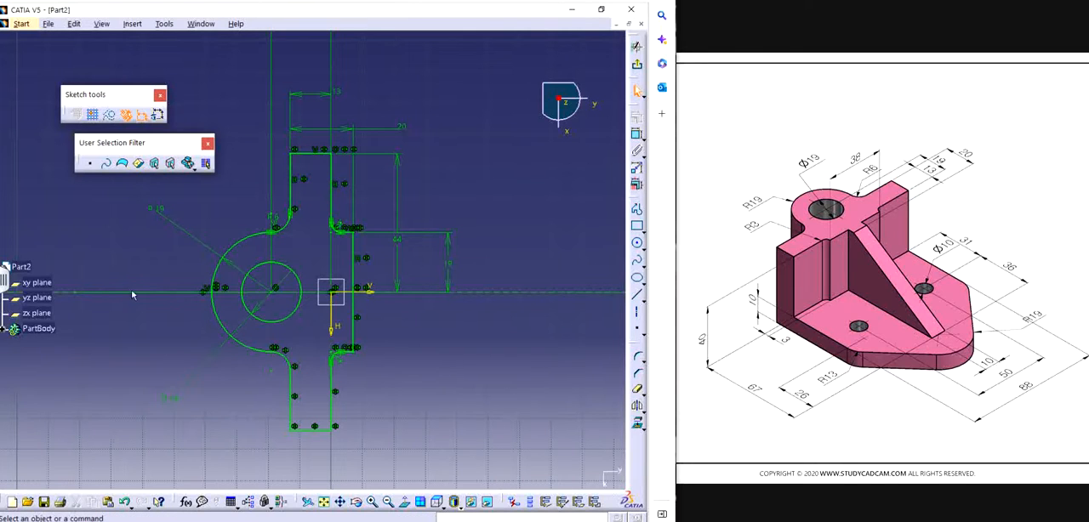
pyautogui.moveTo(416, 346); pyautogui.dragTo(404, 329, button='middle')
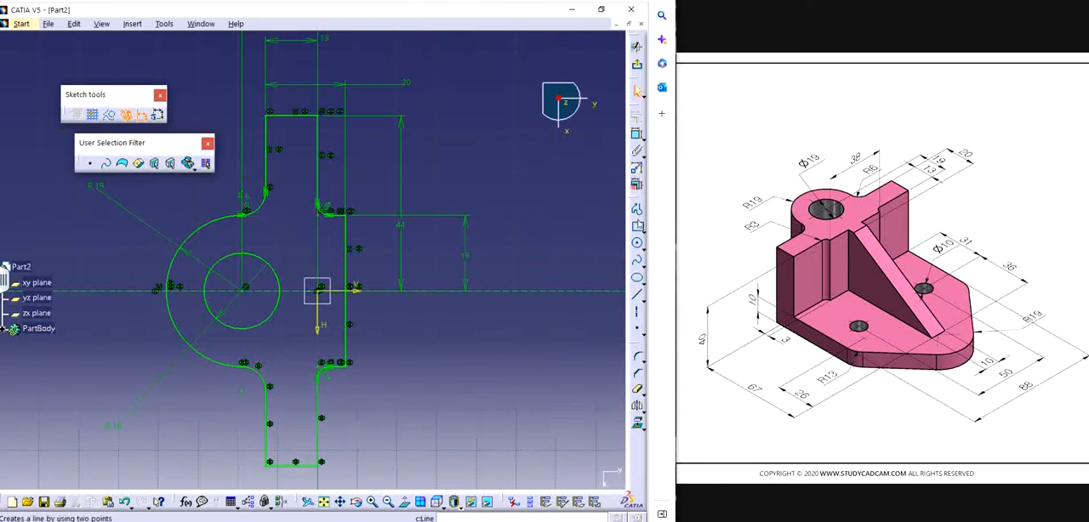
pyautogui.click(636, 226)
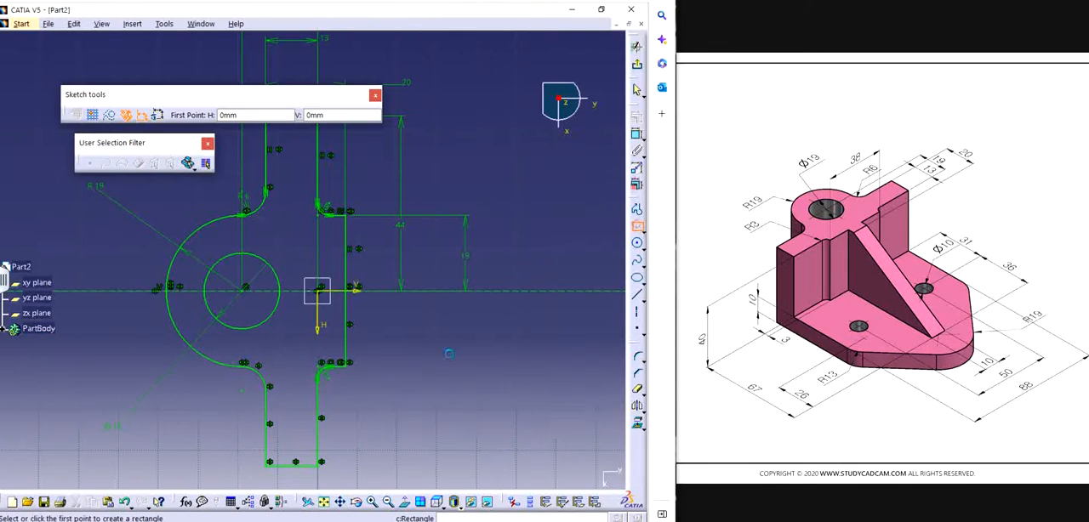
pyautogui.click(335, 267)
pyautogui.click(384, 321)
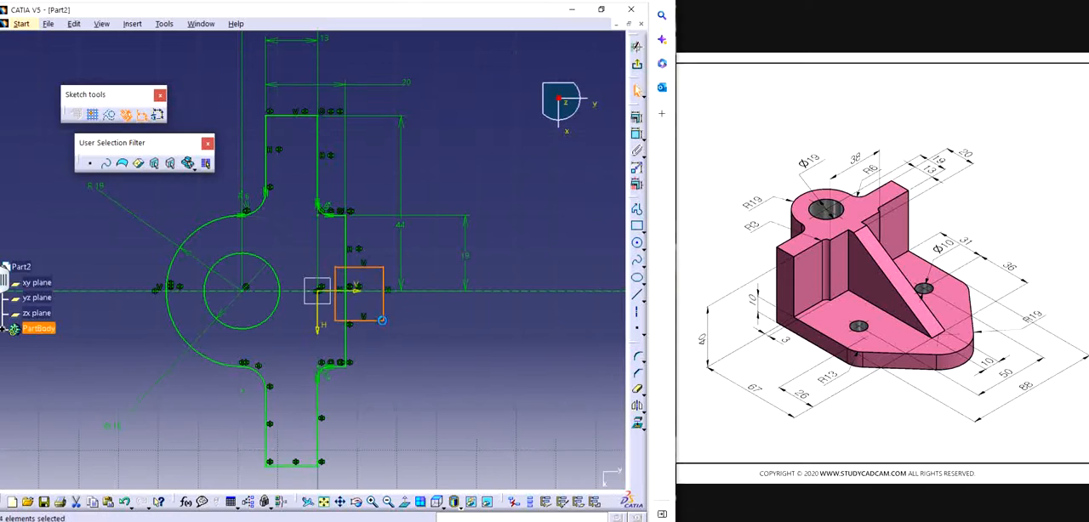
# Step: Dimension the rectangle's outer vertical edge and set its length to 10 mm
pyautogui.click(637, 134)
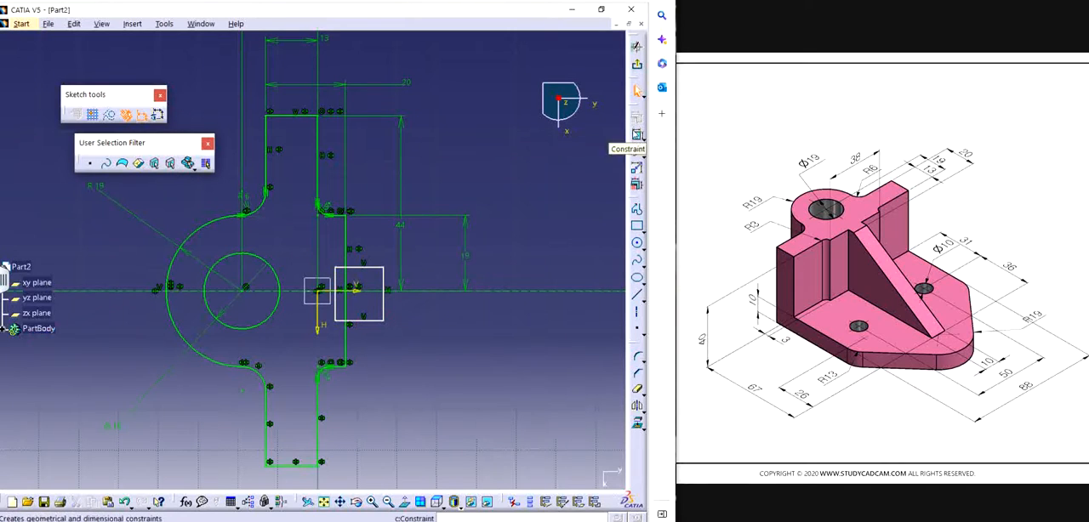
pyautogui.click(384, 298)
pyautogui.click(406, 298)
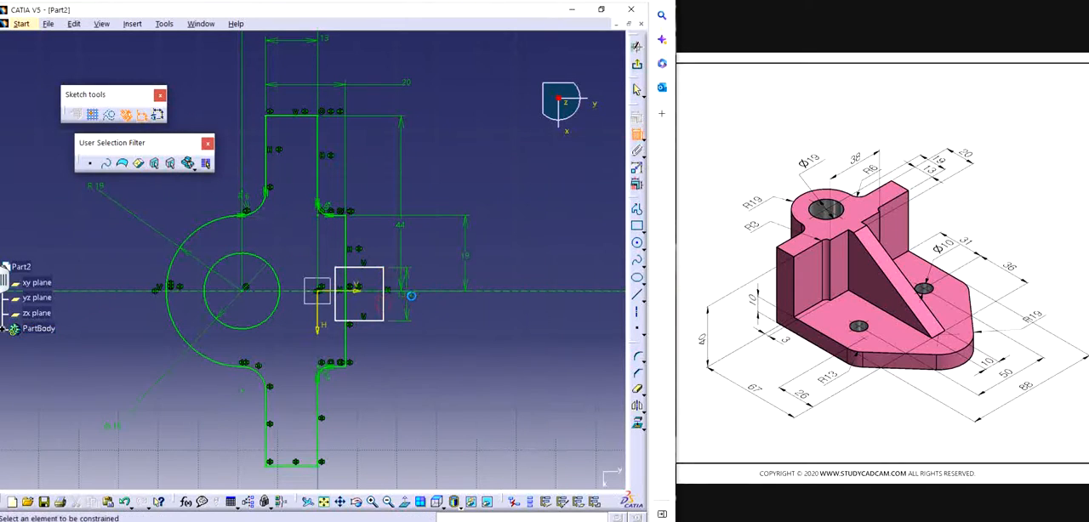
pyautogui.doubleClick(412, 297)
pyautogui.write('10')
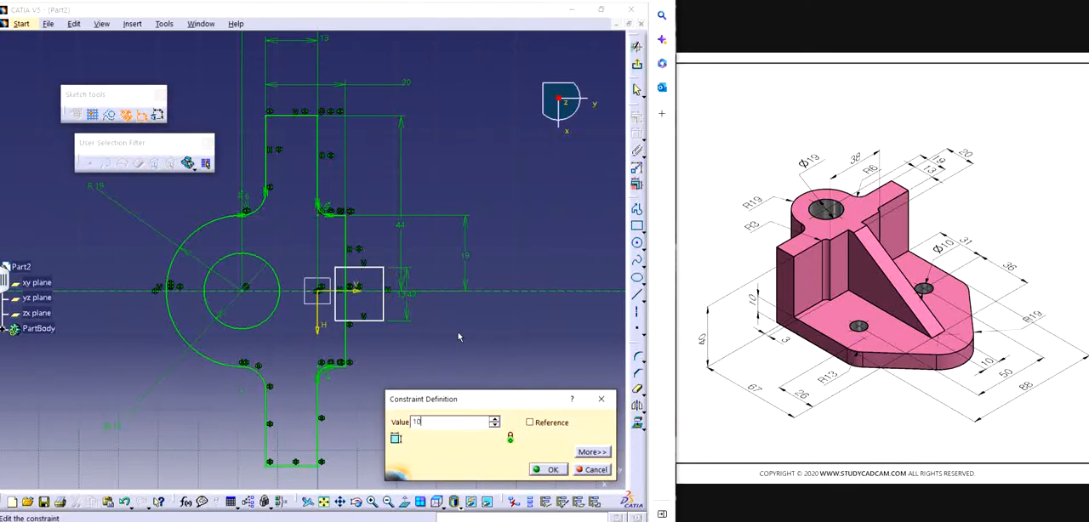
pyautogui.press('Return')
# Step: Dimension the rectangle's upper edge from the horizontal axis and set the distance to 5 mm
pyautogui.click(365, 292)
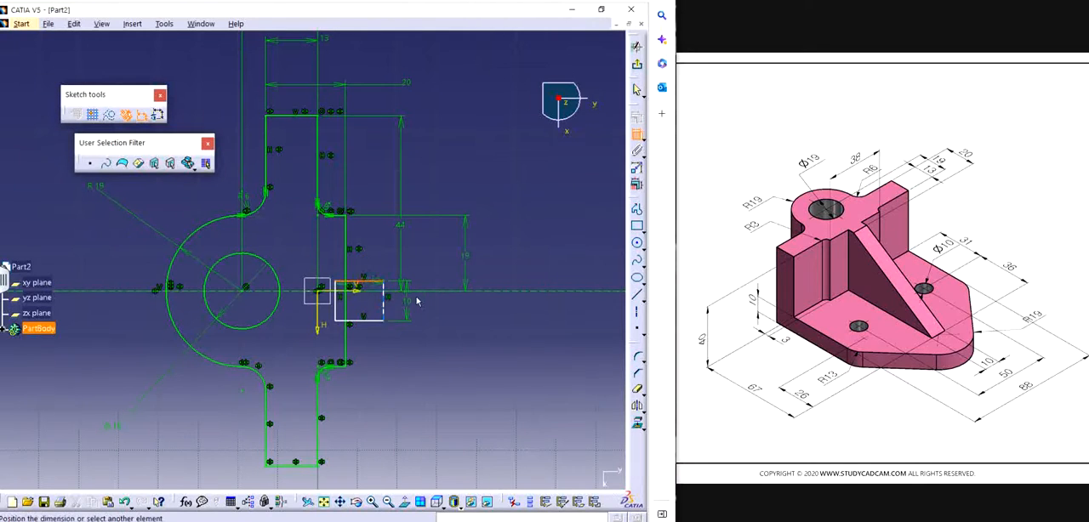
pyautogui.click(449, 308)
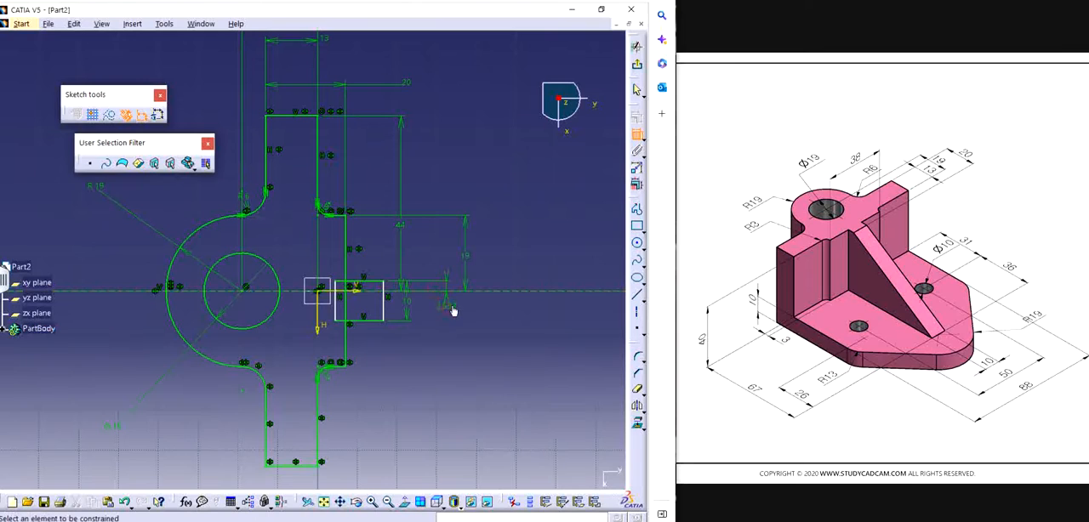
pyautogui.doubleClick(451, 308)
pyautogui.write('5')
pyautogui.press('Return')
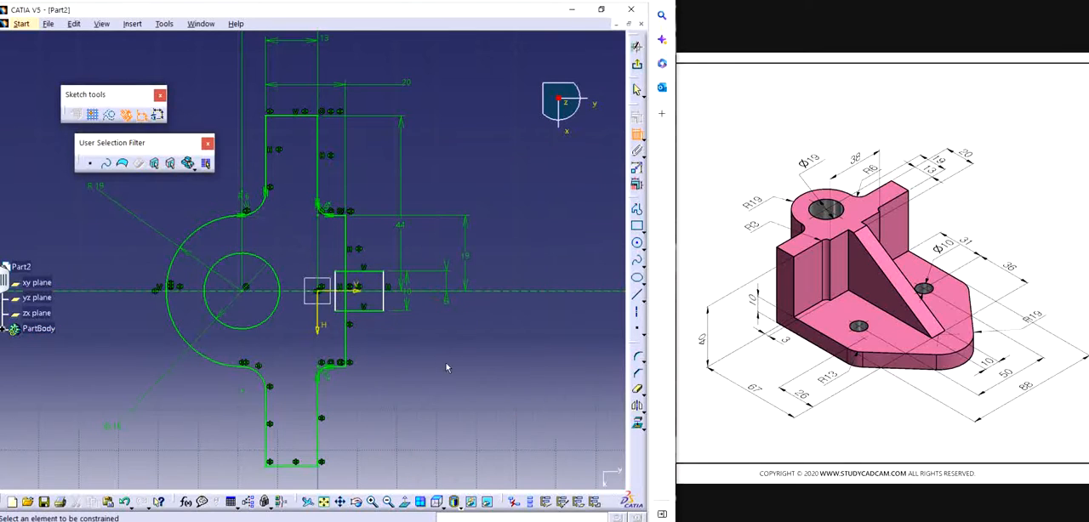
pyautogui.press('Escape')
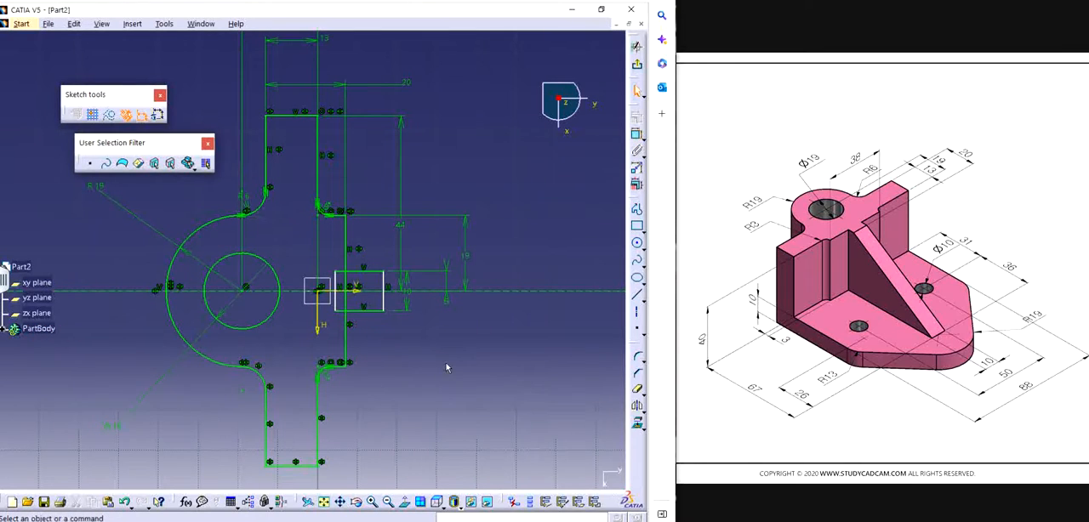
# Step: Trim the part of the rectangle inside the profile and the back edge segments between its horizontal sides
pyautogui.moveTo(433, 350); pyautogui.dragTo(434, 298, button='middle')
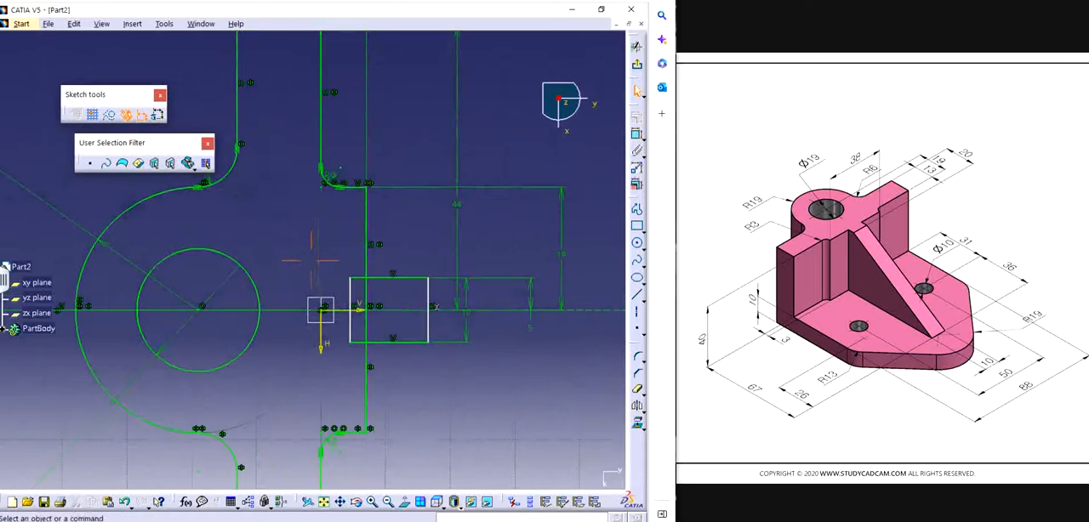
pyautogui.click(639, 391)
pyautogui.click(604, 404)
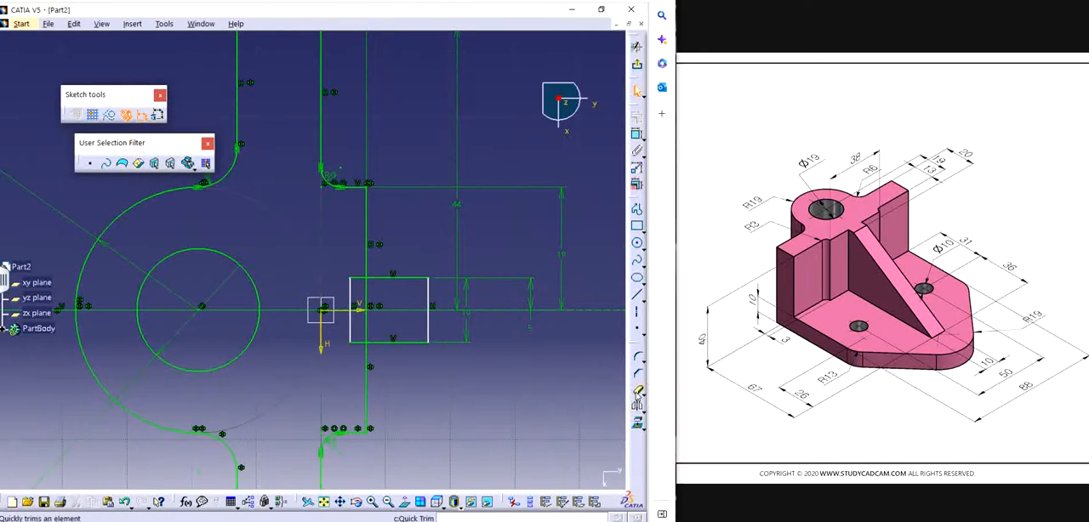
pyautogui.click(362, 279)
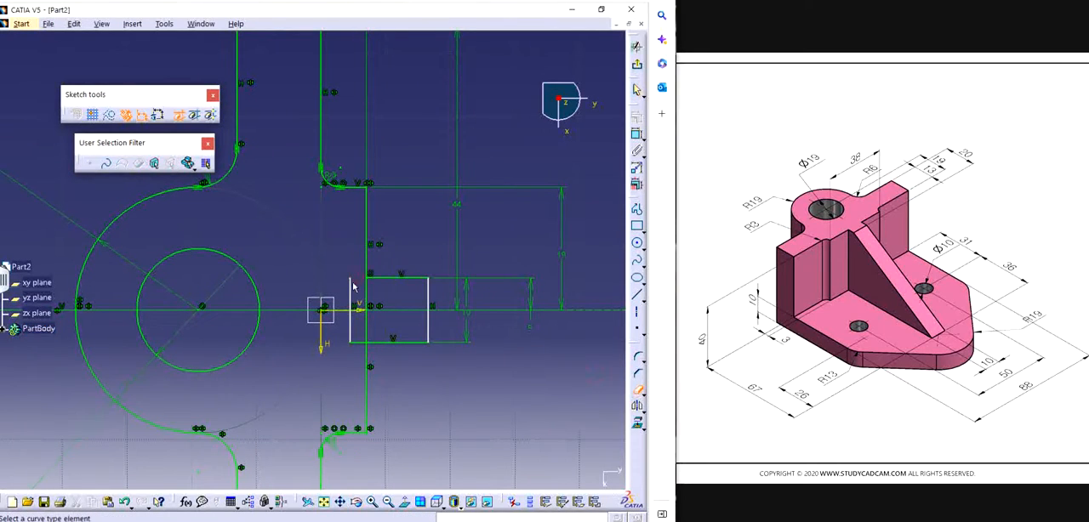
pyautogui.click(351, 288)
pyautogui.click(352, 326)
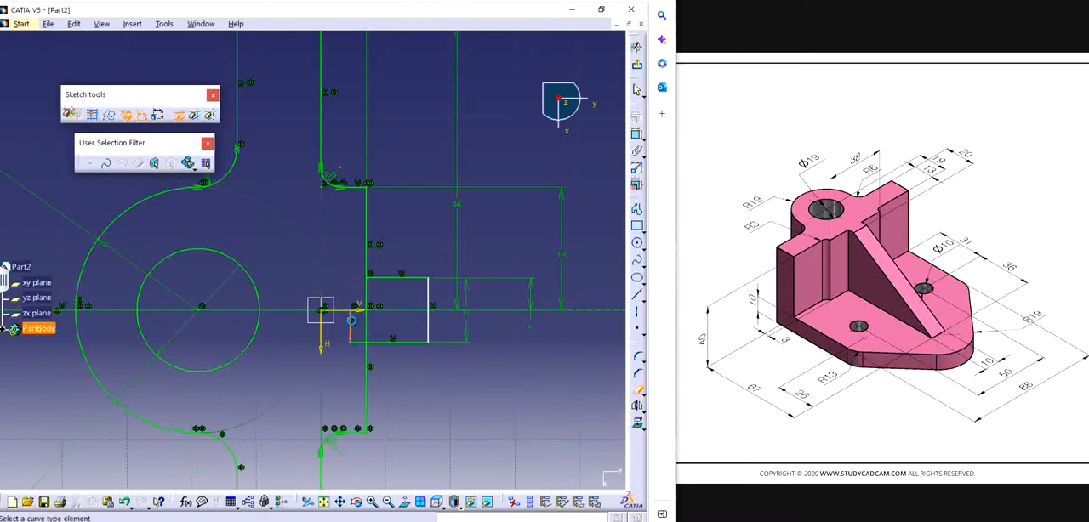
pyautogui.click(358, 342)
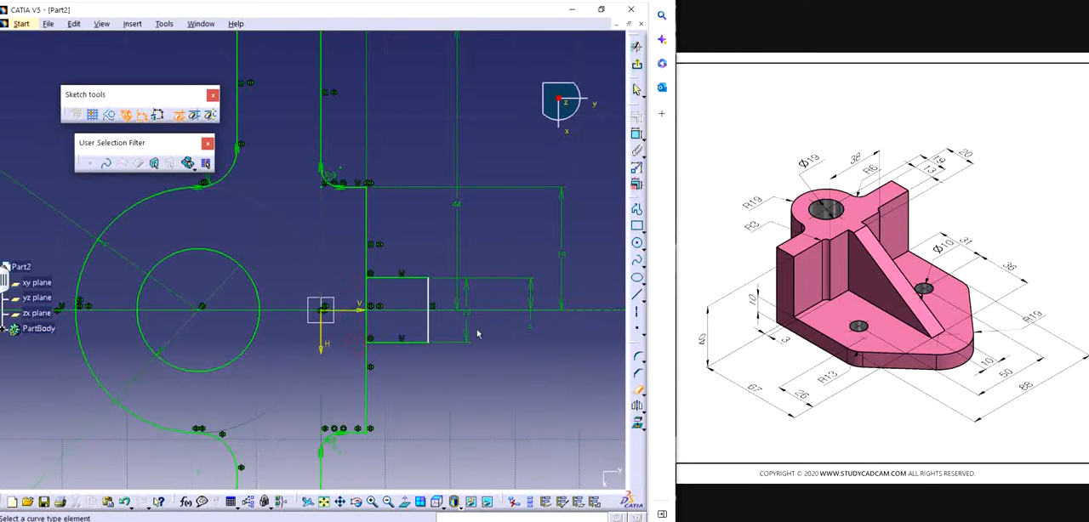
pyautogui.click(366, 292)
pyautogui.click(367, 327)
pyautogui.press('Escape')
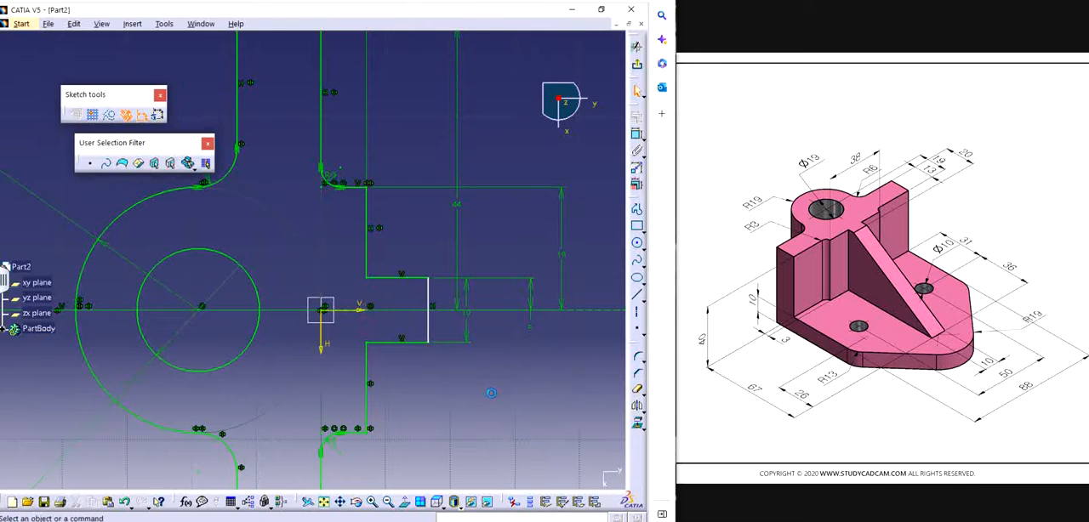
pyautogui.click(636, 133)
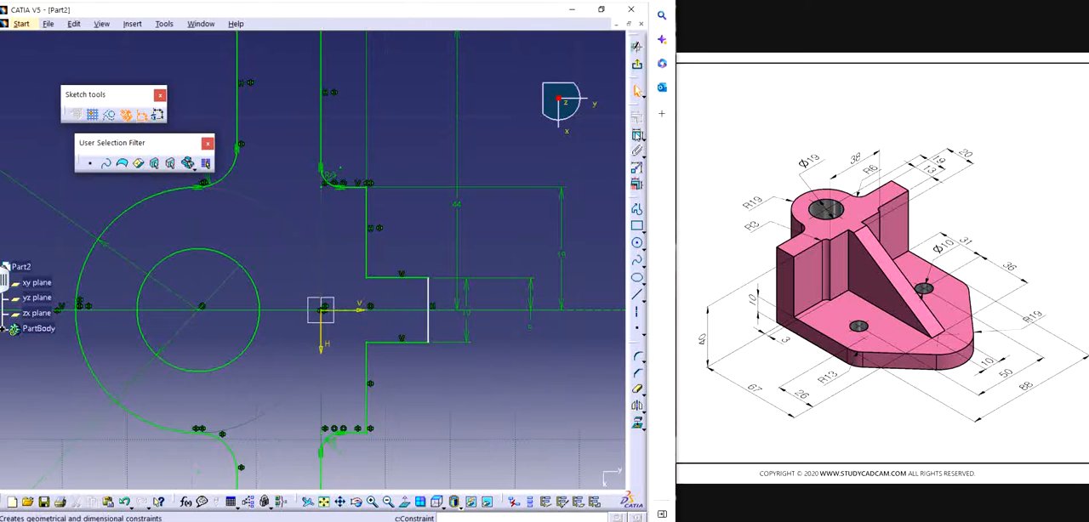
pyautogui.click(426, 327)
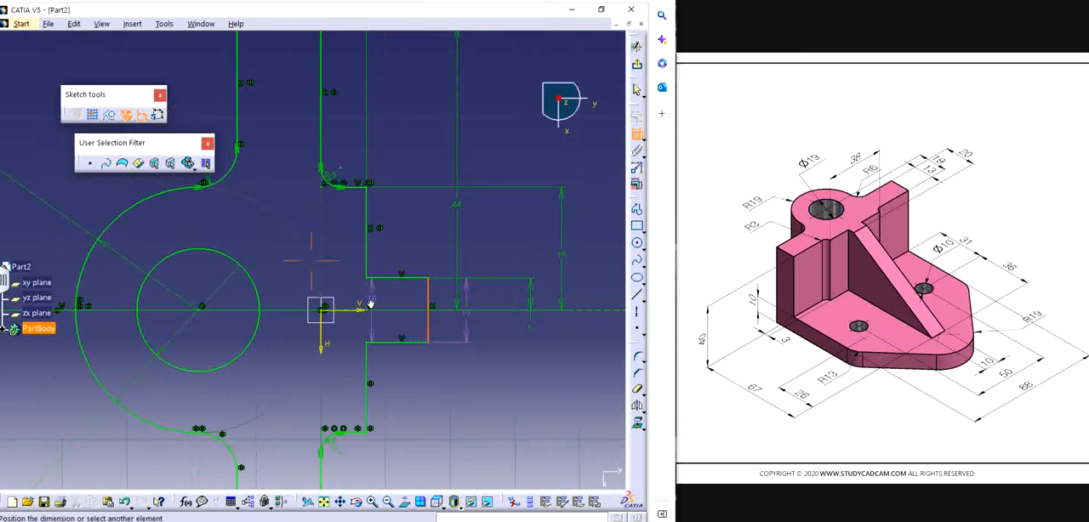
pyautogui.moveTo(371, 305); pyautogui.dragTo(376, 325, button='middle')
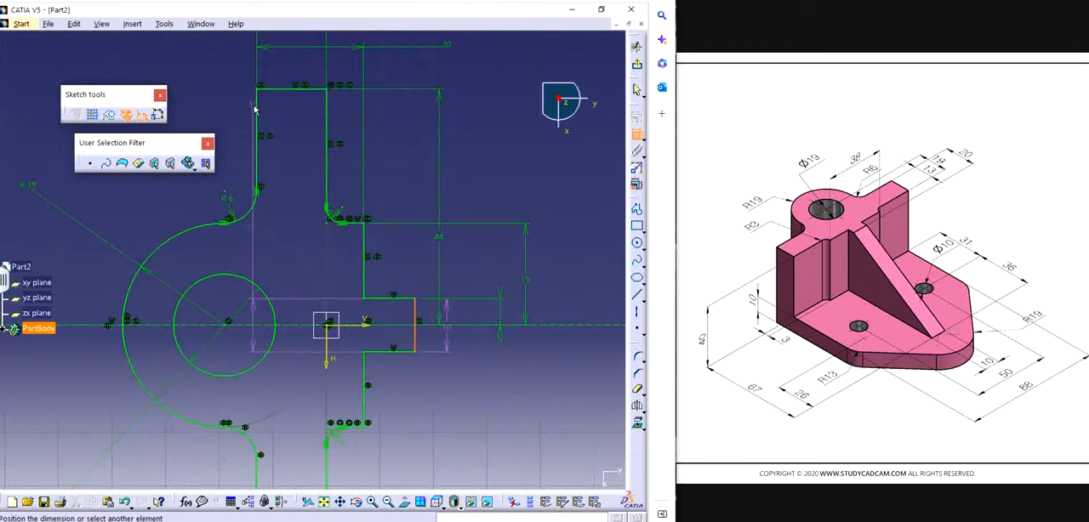
pyautogui.press('Escape')
# Step: Delete the profile's 20 mm width dimension and dimension the upright's front edge to the small tab's outer edge at 20 mm
pyautogui.click(397, 50)
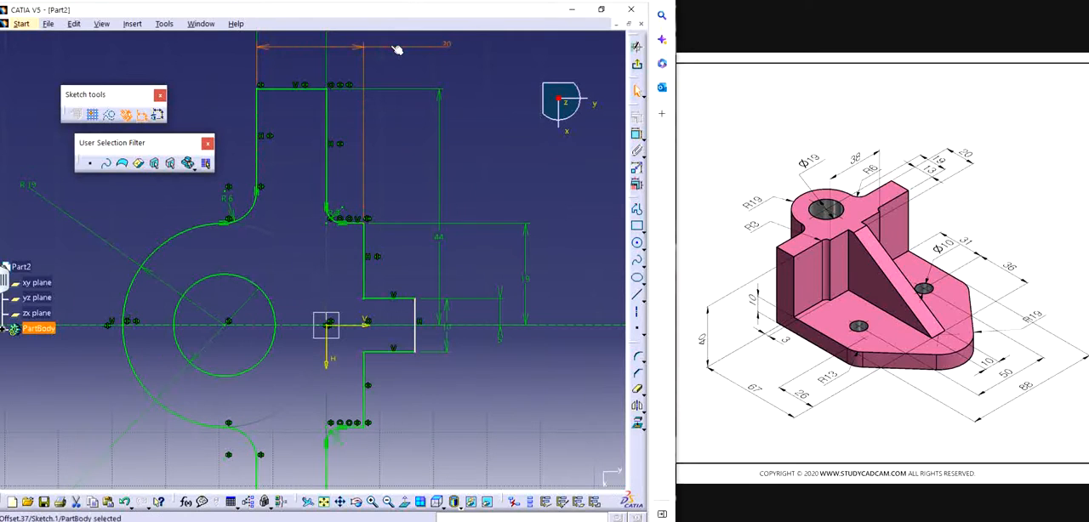
pyautogui.press('Delete')
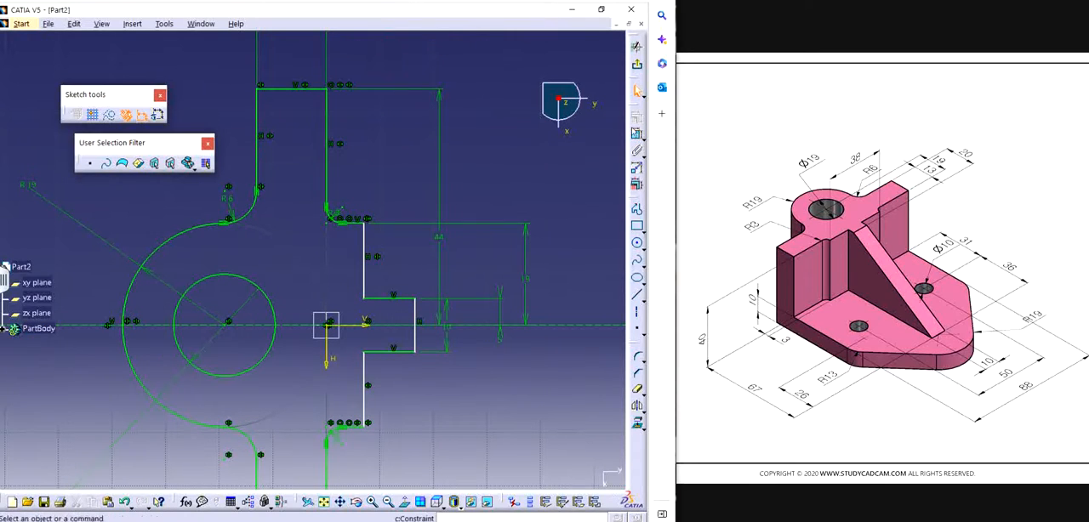
pyautogui.click(636, 133)
pyautogui.click(415, 316)
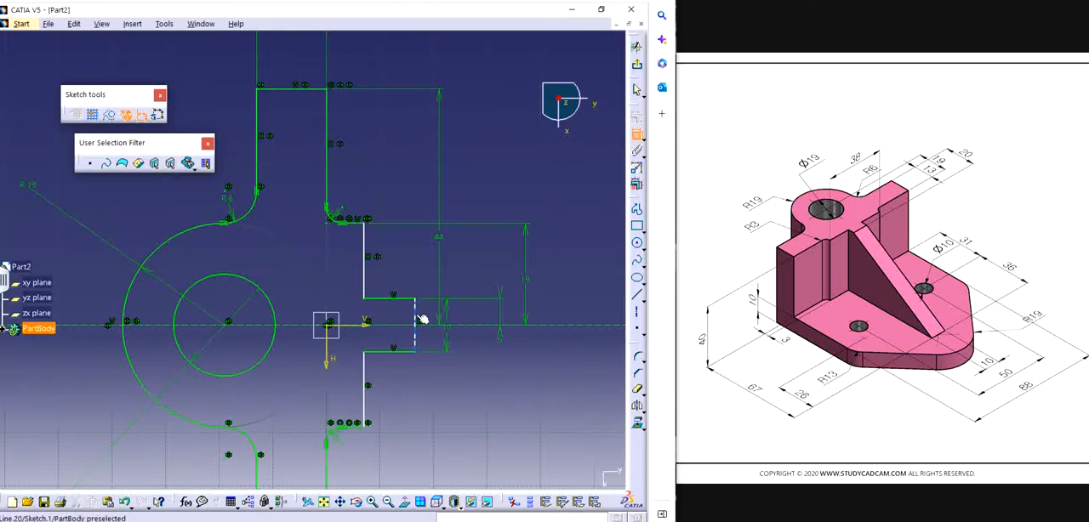
pyautogui.click(258, 164)
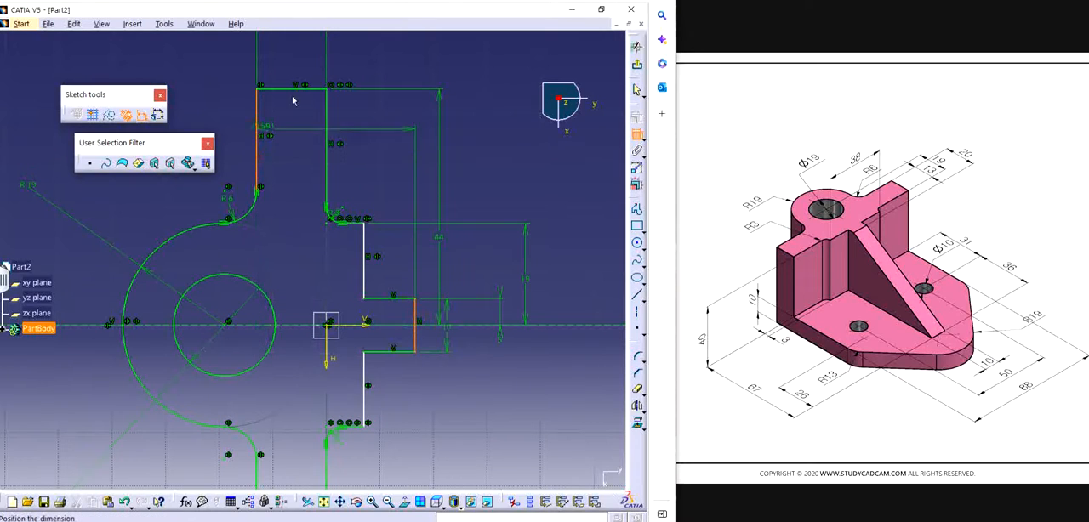
pyautogui.click(353, 61)
pyautogui.doubleClick(348, 59)
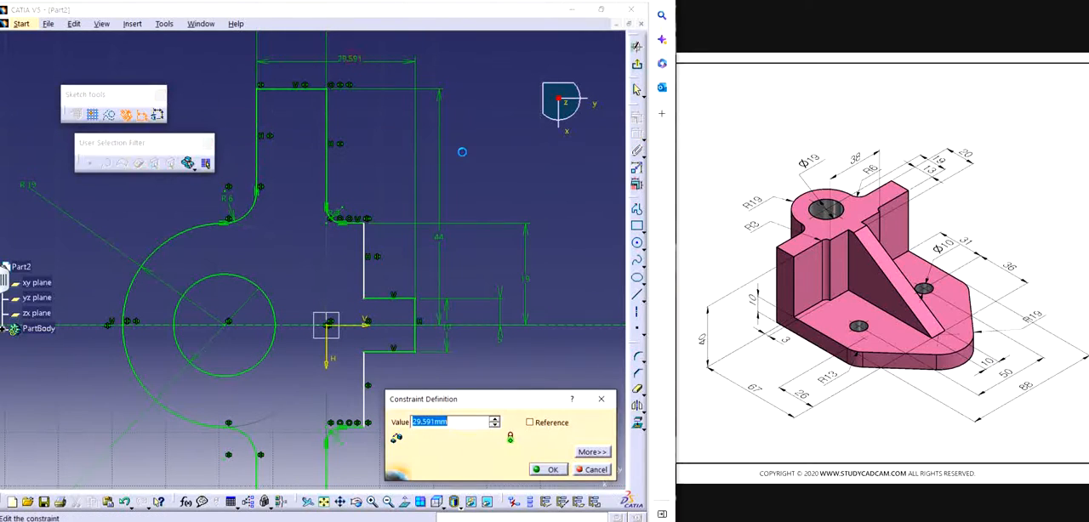
pyautogui.write('10')
pyautogui.press('Return')
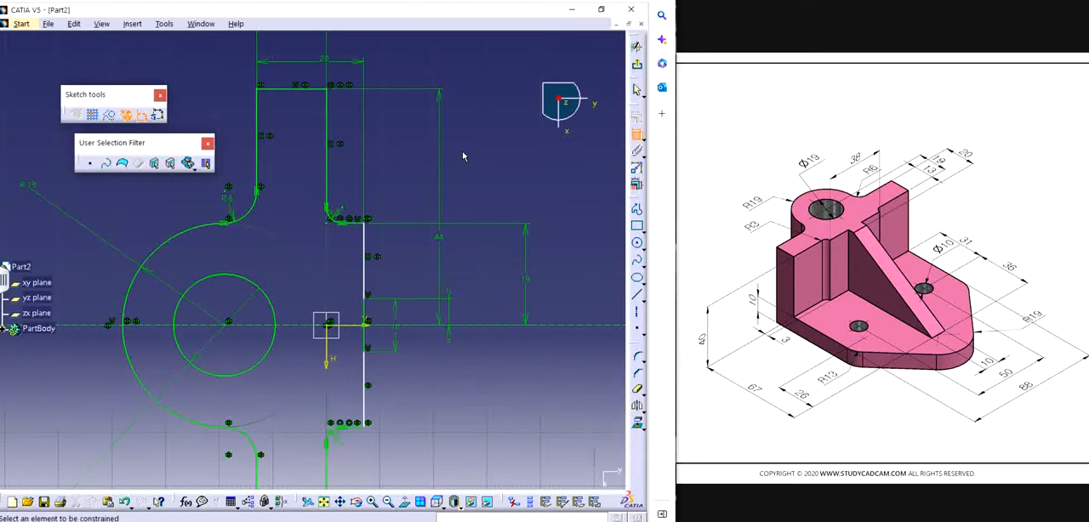
pyautogui.press('Escape')
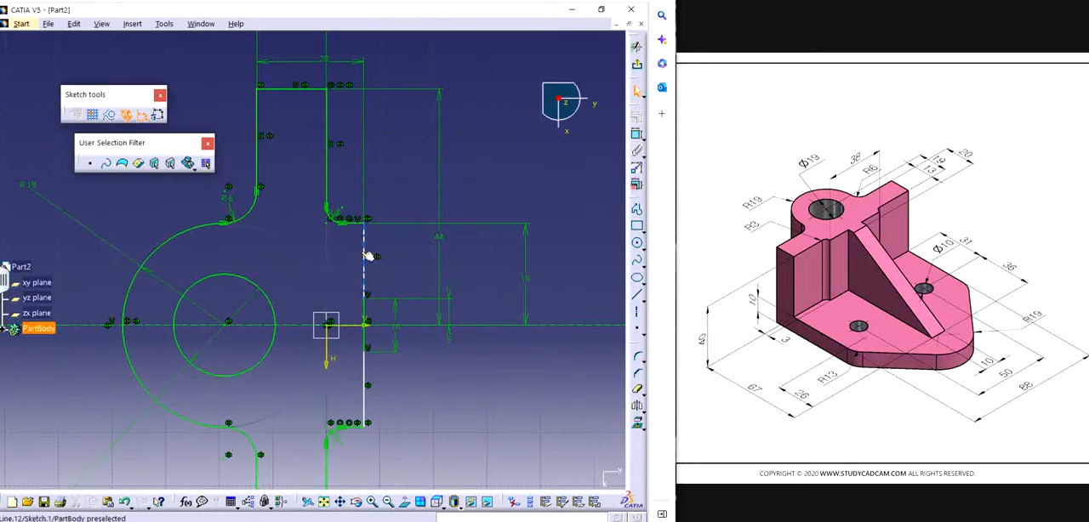
# Step: Move the step's upper back edge inward so that the small tab projects beyond it
pyautogui.moveTo(363, 255); pyautogui.dragTo(345, 254)
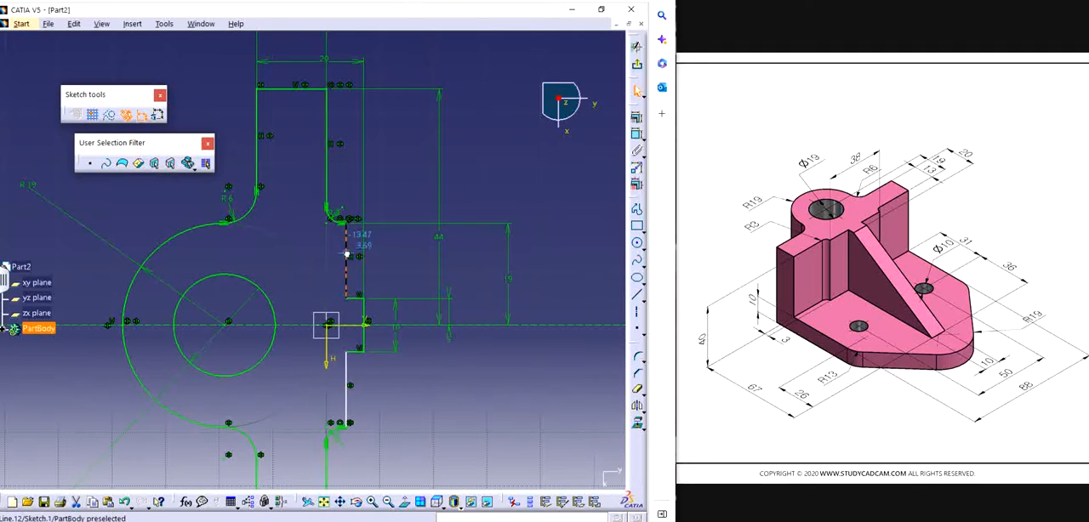
pyautogui.click(458, 422)
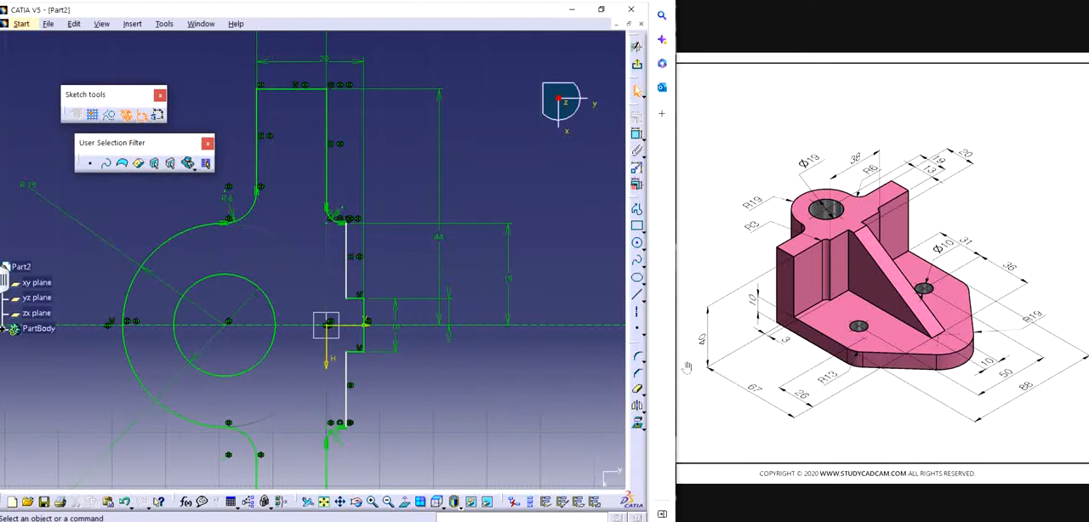
# Step: Dimension the short straight segment between the R3 fillet and the back step's outer edge, and set its length to 3 mm
pyautogui.moveTo(369, 256)
pyautogui.mouseDown(button='middle')
pyautogui.moveTo(365, 266)
pyautogui.moveTo(368, 123)
pyautogui.mouseUp(button='middle')
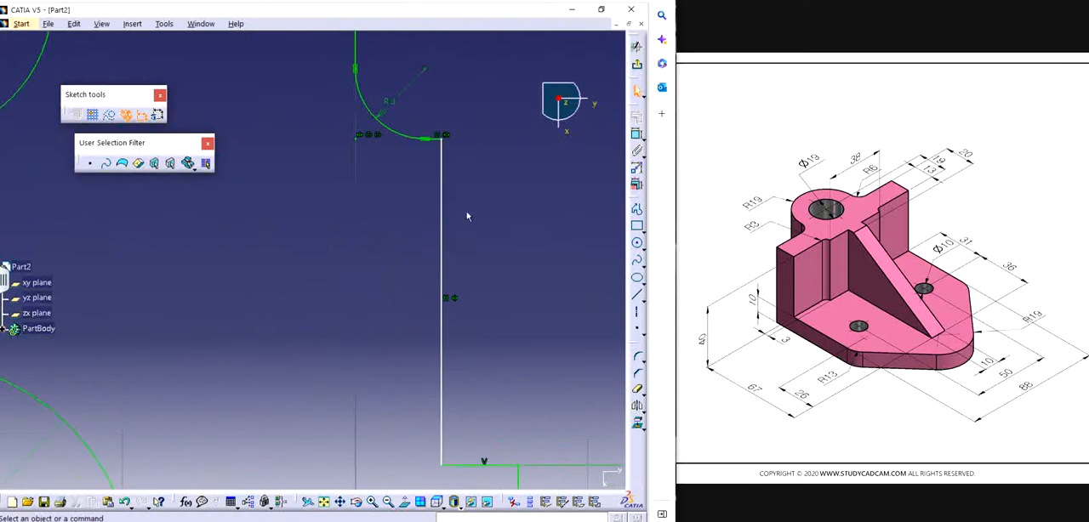
pyautogui.moveTo(477, 217); pyautogui.dragTo(373, 352, button='middle')
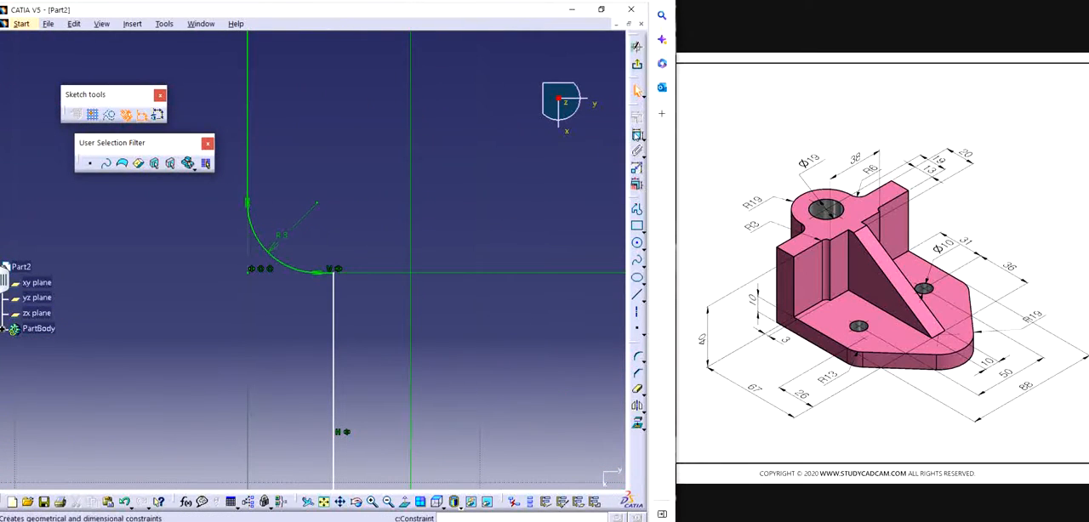
pyautogui.click(636, 133)
pyautogui.moveTo(364, 284); pyautogui.dragTo(353, 175, button='middle')
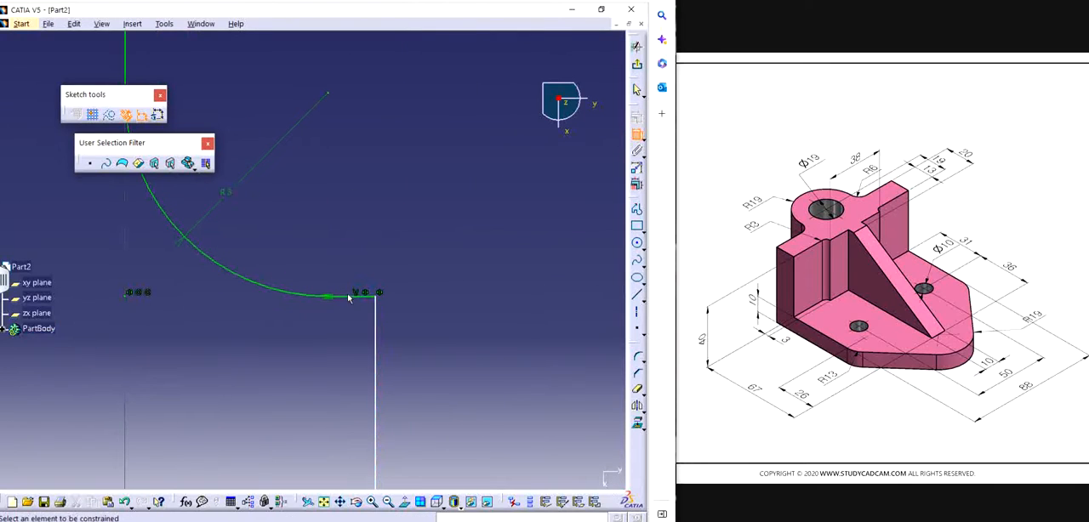
pyautogui.click(348, 297)
pyautogui.click(452, 226)
pyautogui.doubleClick(452, 221)
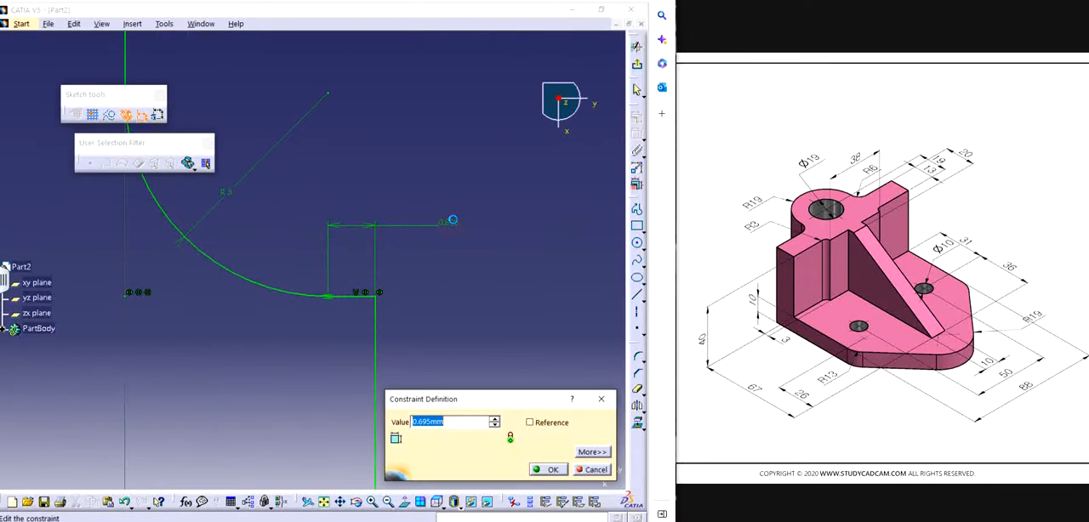
pyautogui.write('3')
pyautogui.press('Return')
# Step: Exit the upright's sketch and extrude it as a pad with a length of 40 mm
pyautogui.moveTo(402, 170)
pyautogui.mouseDown(button='middle')
pyautogui.moveTo(396, 369)
pyautogui.moveTo(403, 236)
pyautogui.moveTo(405, 300)
pyautogui.mouseUp(button='middle')
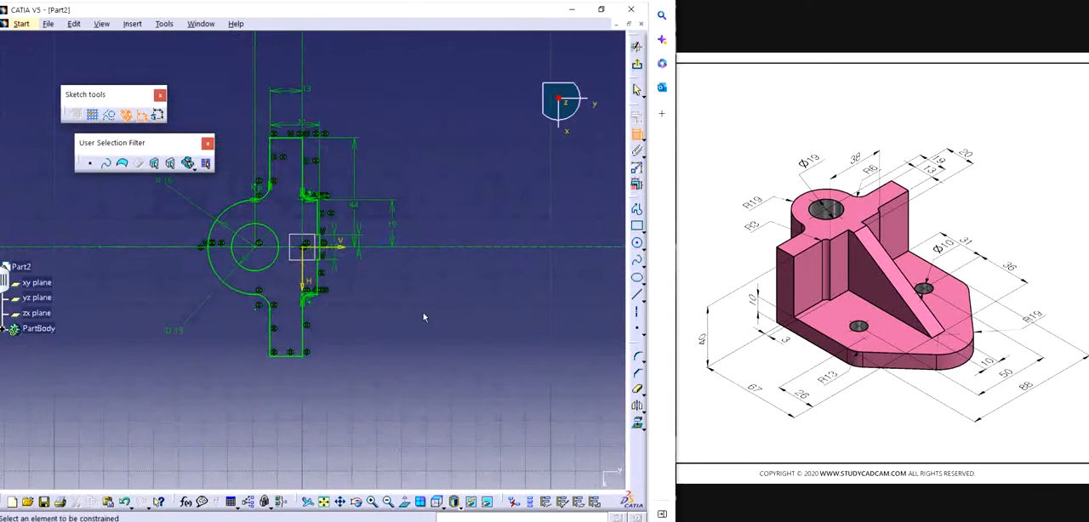
pyautogui.click(636, 65)
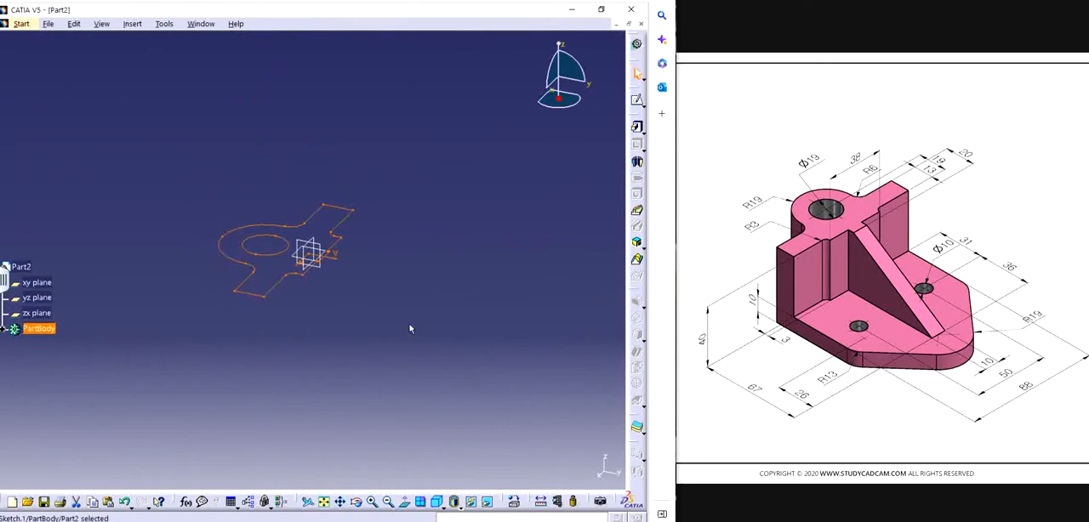
pyautogui.click(636, 127)
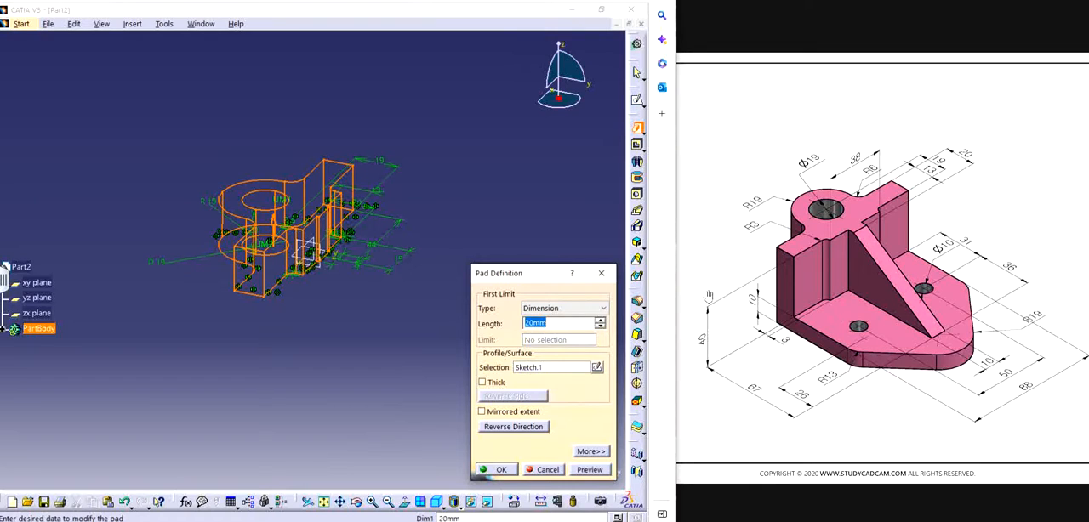
pyautogui.write('4')
pyautogui.press('Return')
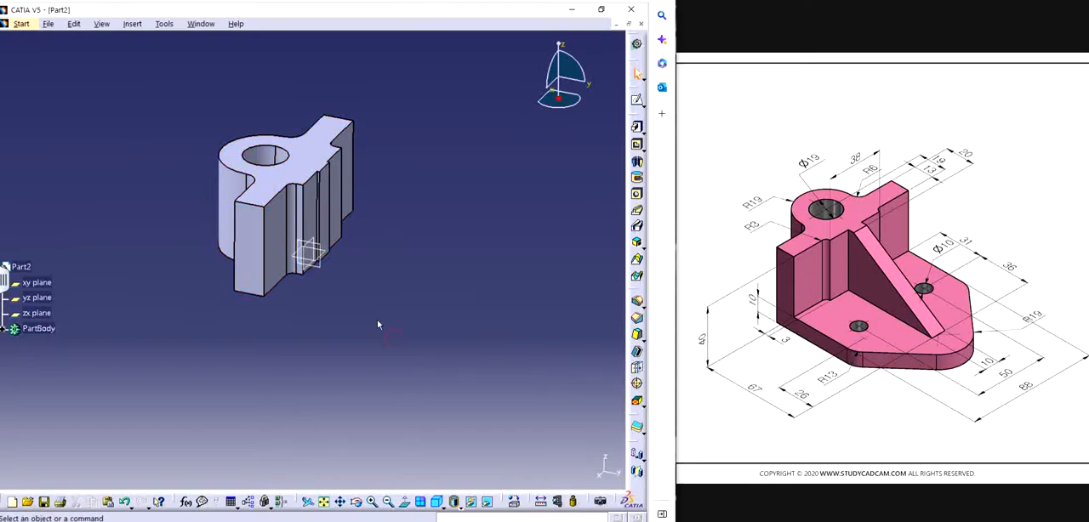
# Step: Open a new sketch on the bottom face of the upright
pyautogui.moveTo(379, 325); pyautogui.dragTo(287, 357, button='middle')
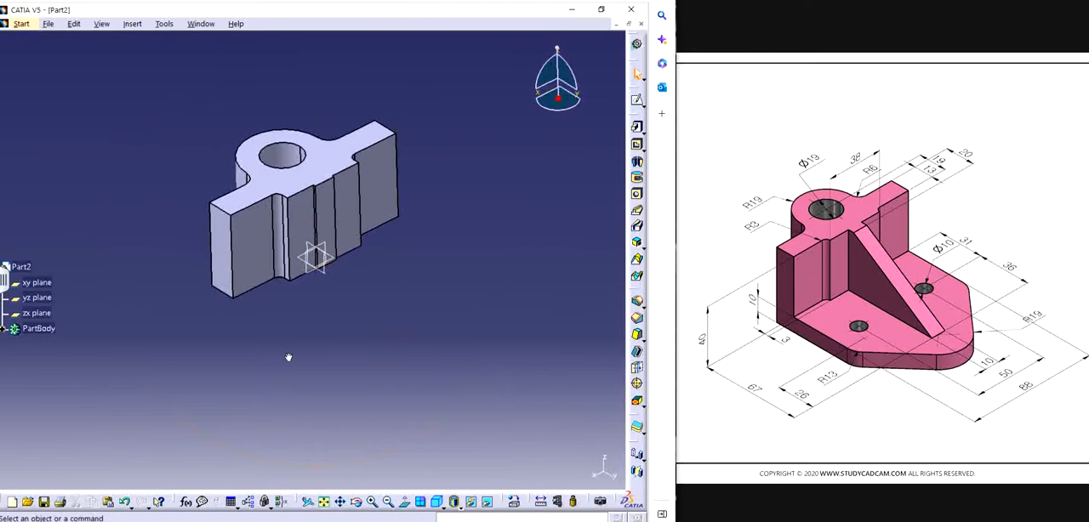
pyautogui.moveTo(357, 331); pyautogui.dragTo(352, 230, button='middle')
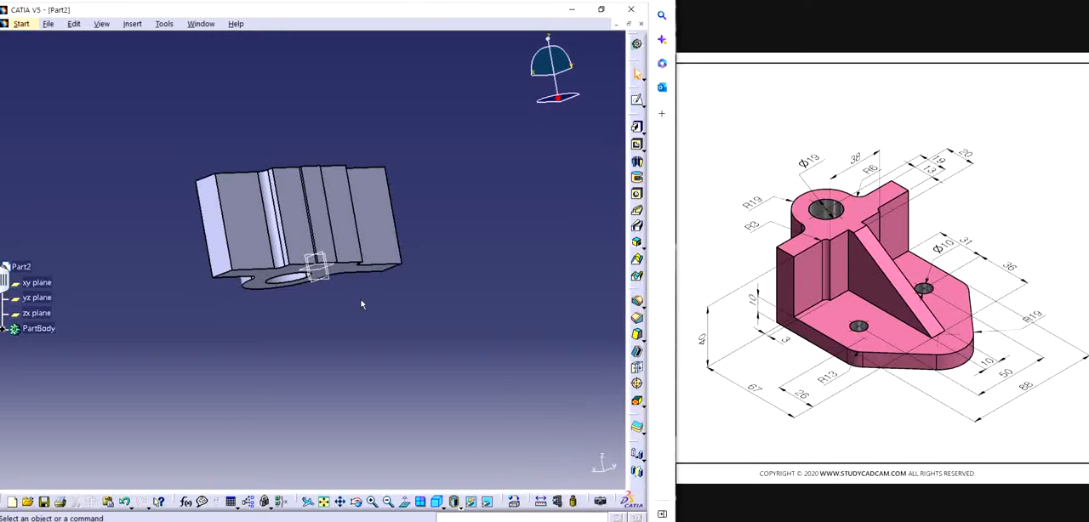
pyautogui.moveTo(349, 302); pyautogui.dragTo(378, 285, button='middle')
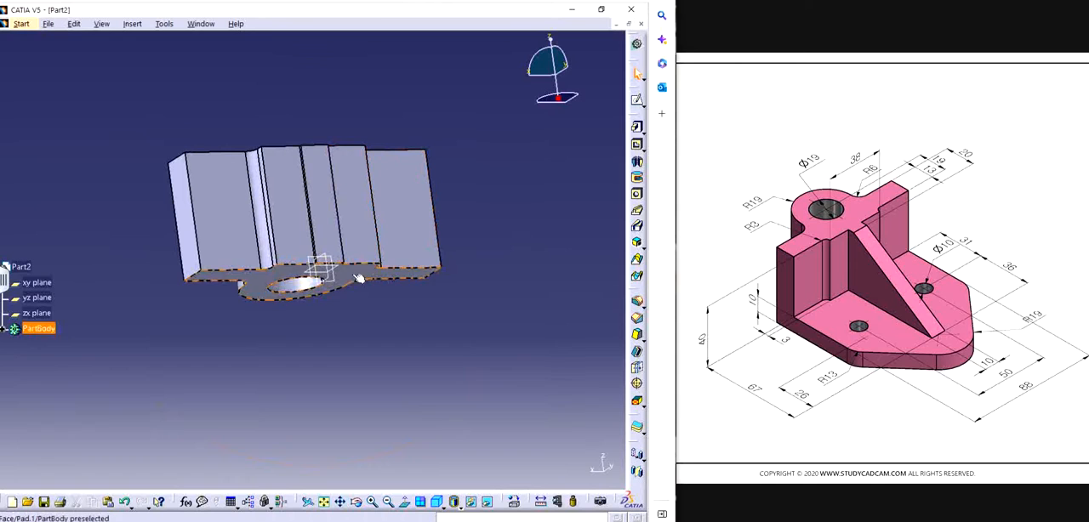
pyautogui.click(359, 279)
pyautogui.click(638, 101)
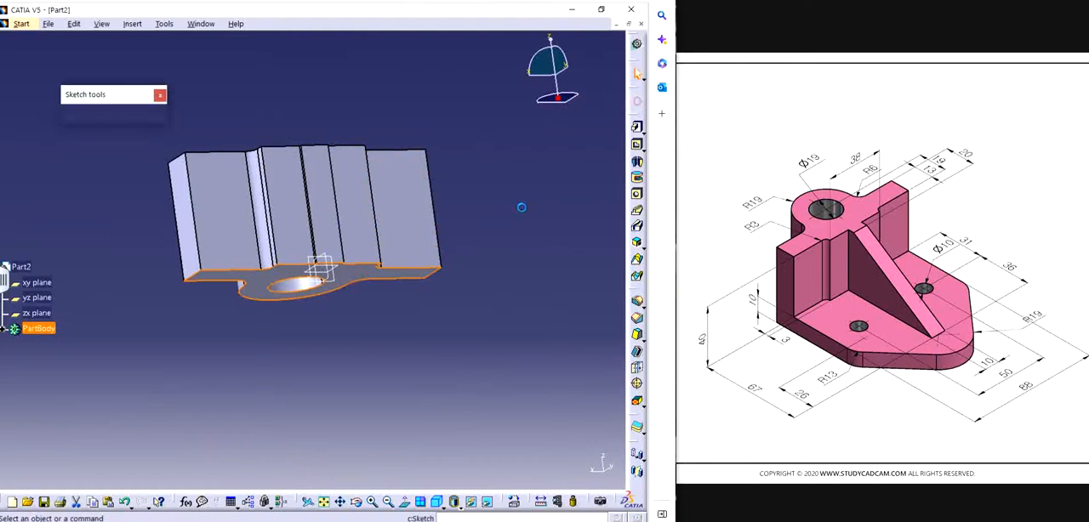
pyautogui.moveTo(349, 256); pyautogui.dragTo(281, 360, button='middle')
pyautogui.click(438, 503)
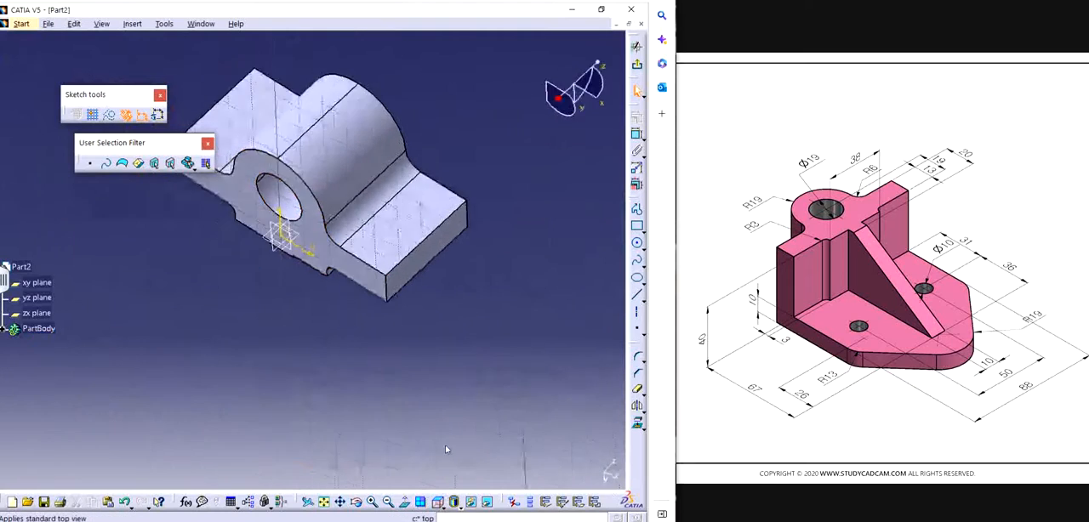
pyautogui.click(442, 509)
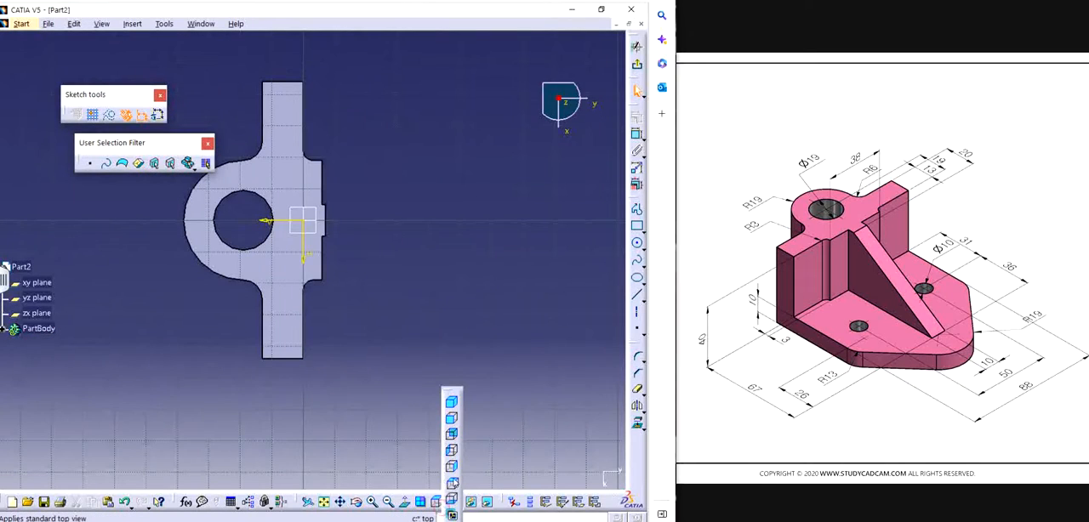
pyautogui.click(451, 407)
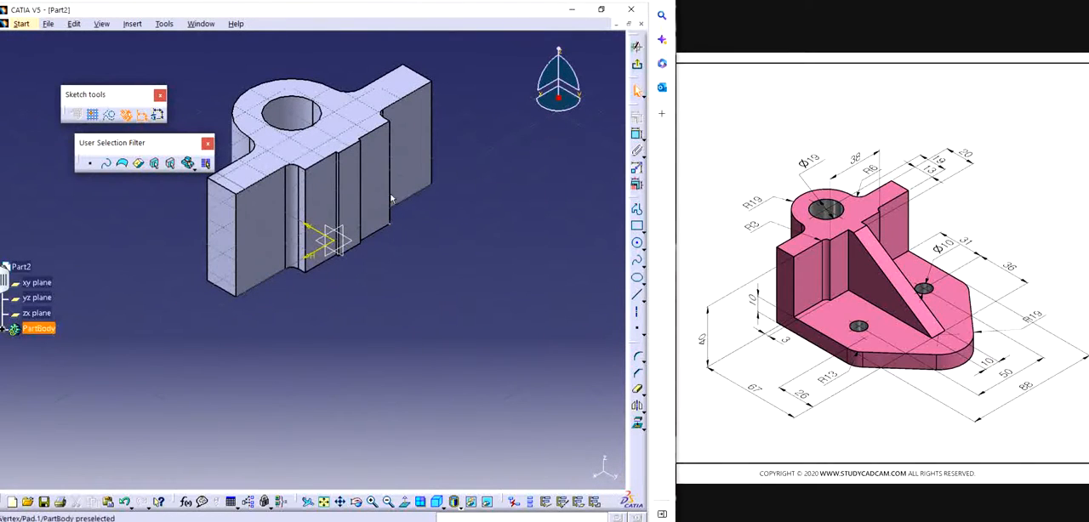
# Step: Sketch half the base outline from the upright's straight edge: a perpendicular line about 22 mm, a slanted line about 26 mm and a tangent arc to the centreline
pyautogui.click(636, 209)
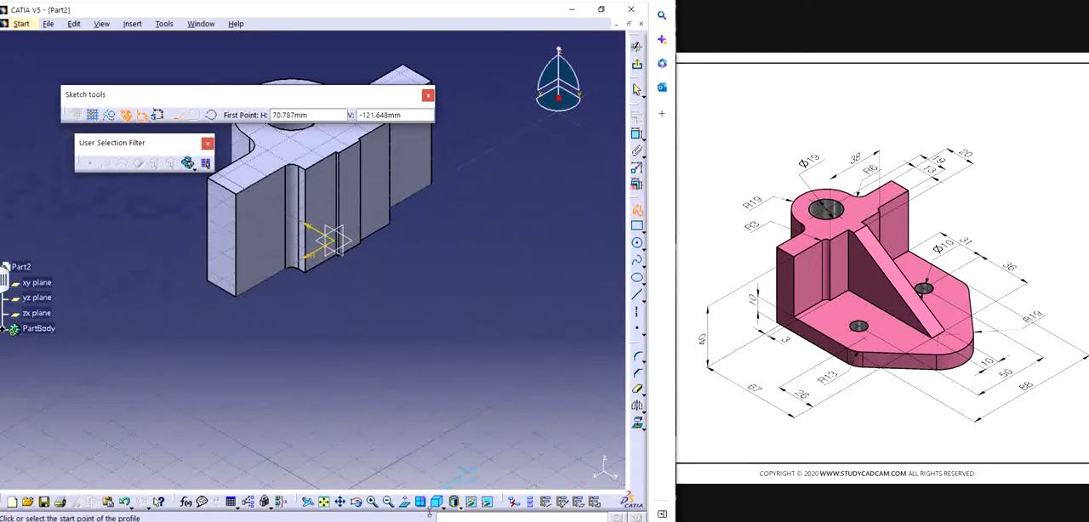
pyautogui.click(404, 503)
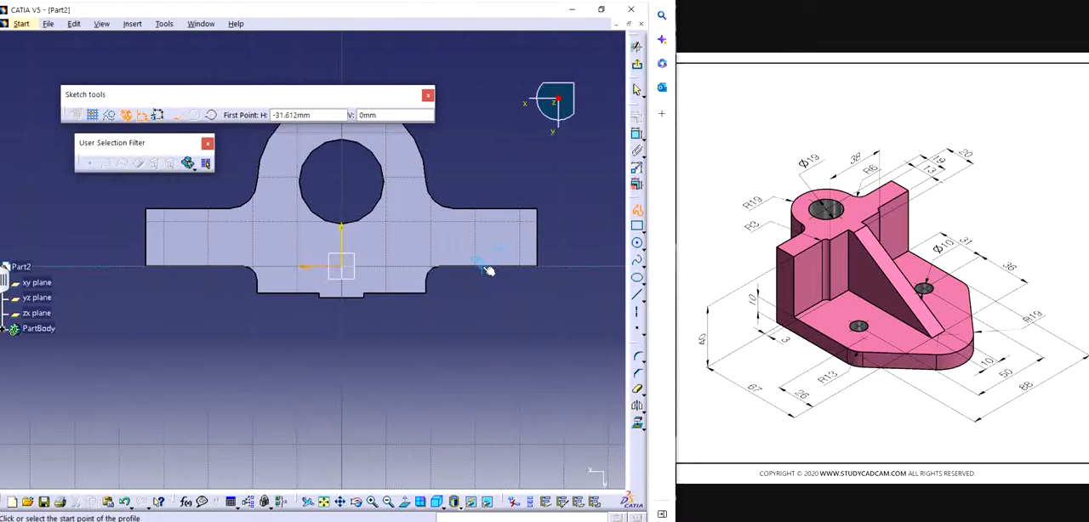
pyautogui.click(486, 263)
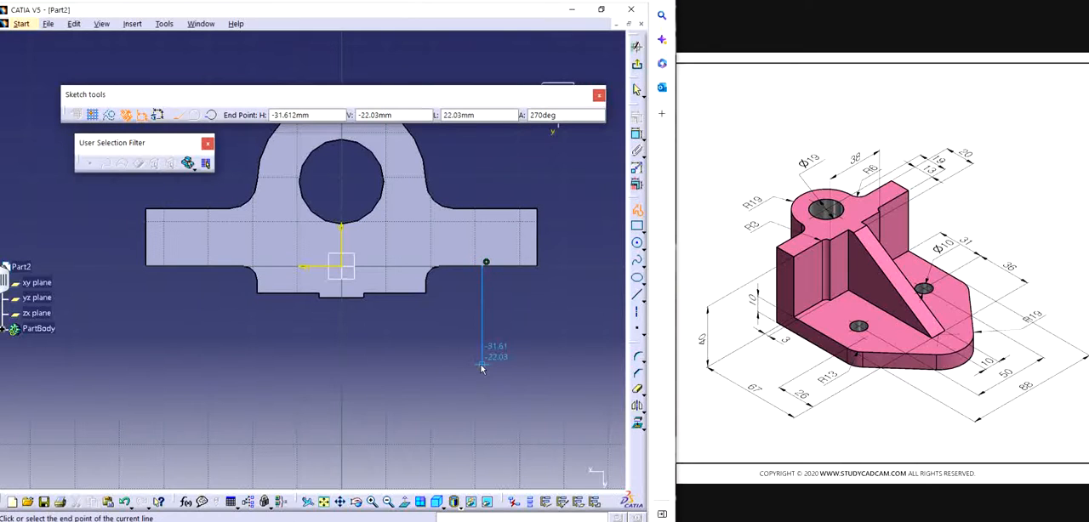
pyautogui.click(482, 366)
pyautogui.moveTo(471, 411); pyautogui.dragTo(506, 329, button='middle')
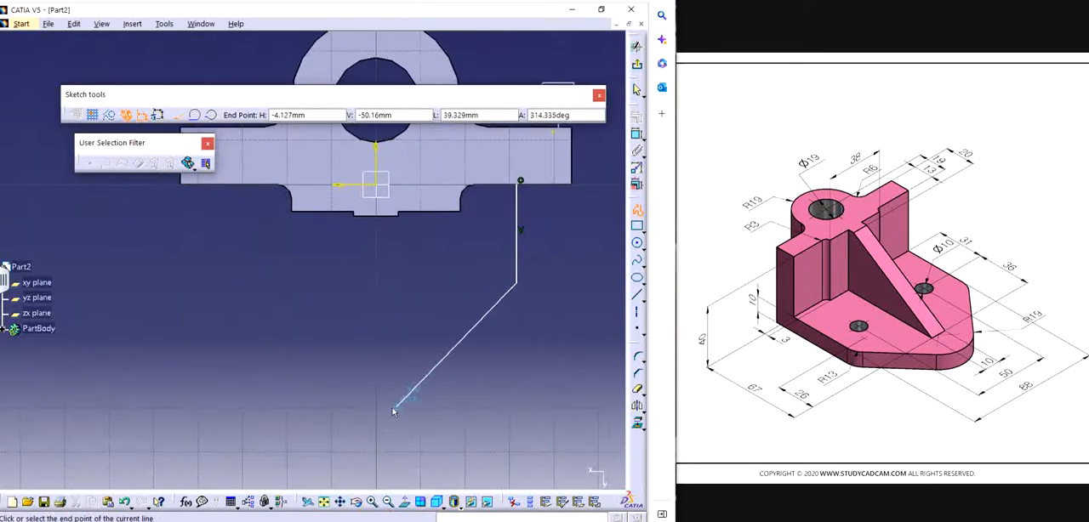
pyautogui.click(443, 379)
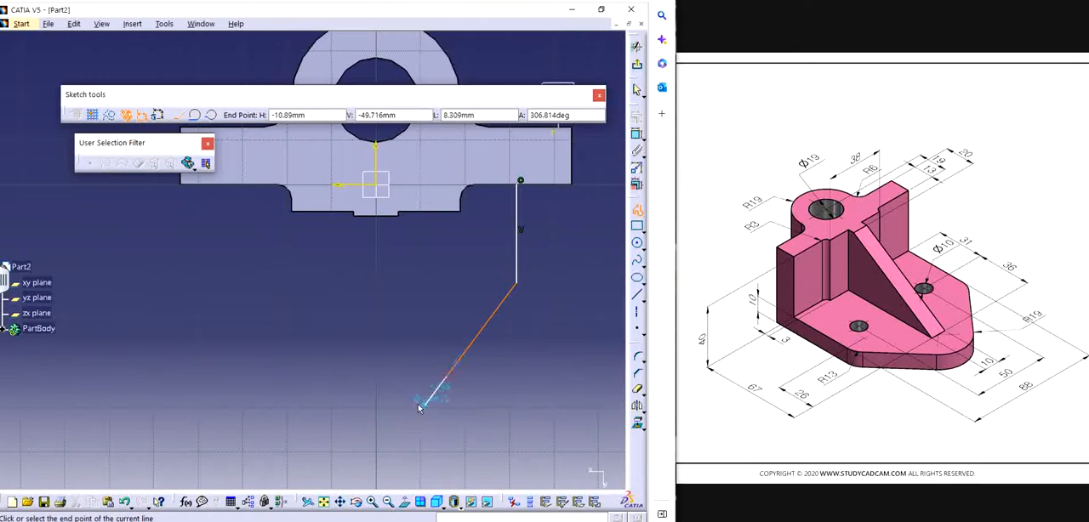
pyautogui.click(194, 115)
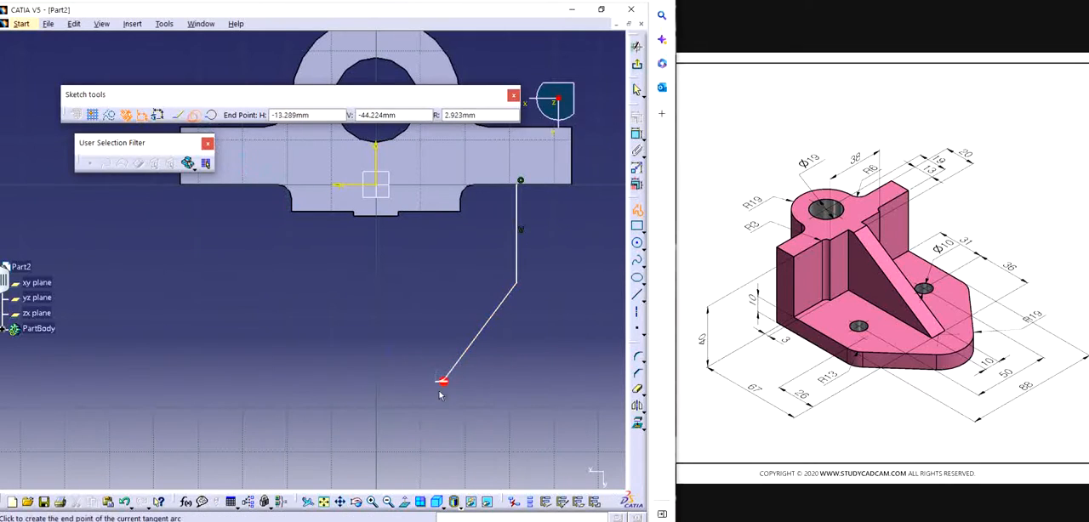
pyautogui.click(377, 387)
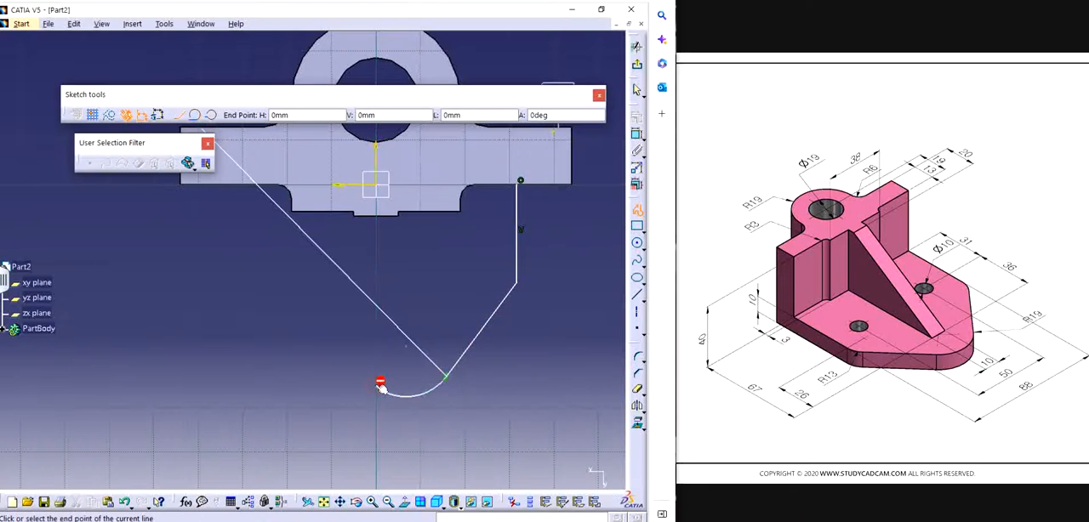
pyautogui.press('Escape')
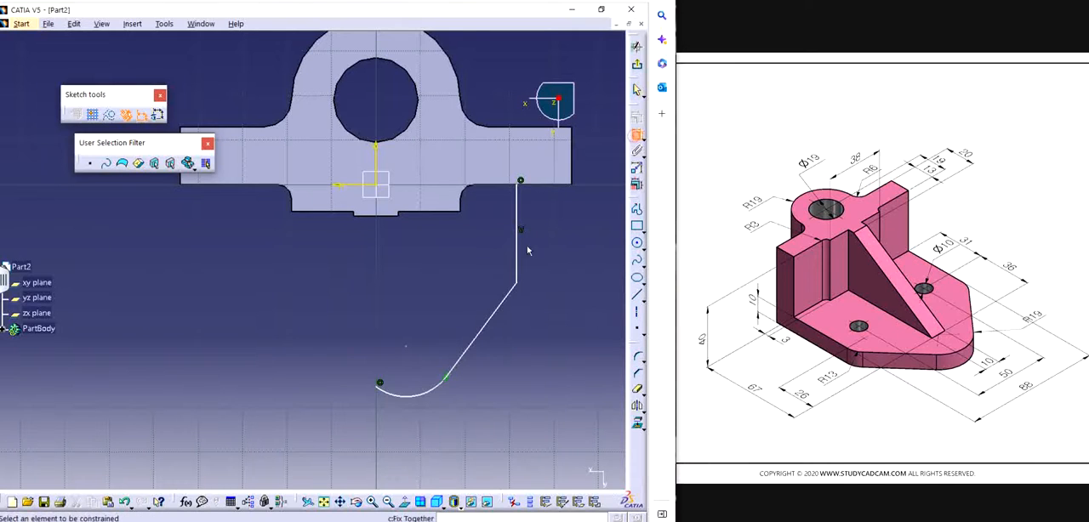
# Step: Draw a small circle for the base hole inside the half outline, centred about 13 mm from the upright's straight edge
pyautogui.moveTo(523, 288); pyautogui.dragTo(436, 314, button='middle')
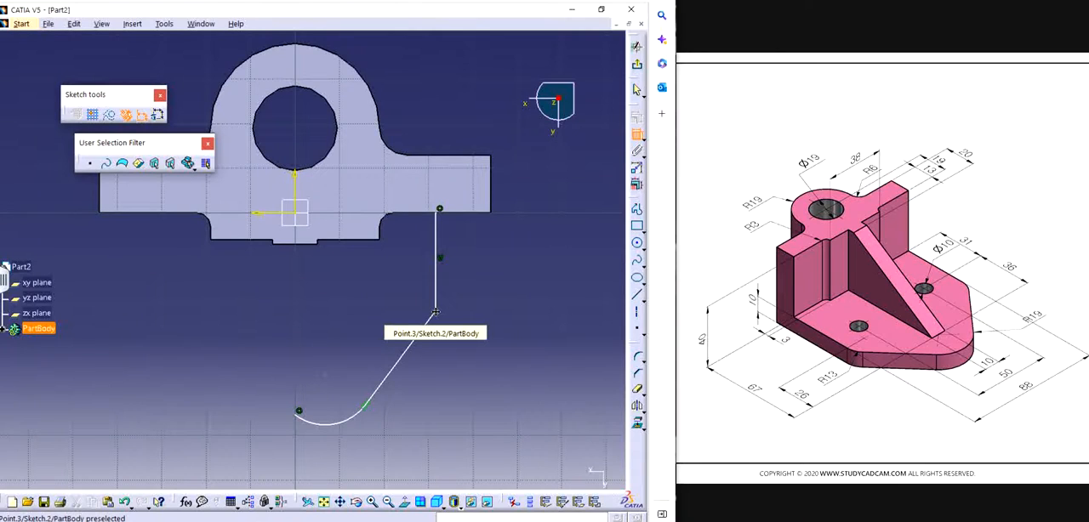
pyautogui.click(636, 244)
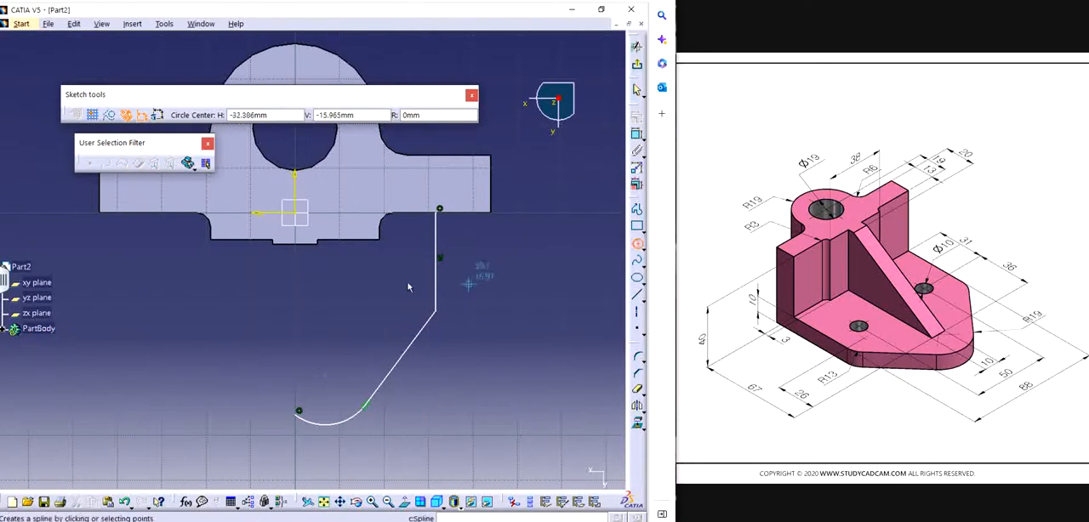
pyautogui.click(373, 269)
pyautogui.click(384, 281)
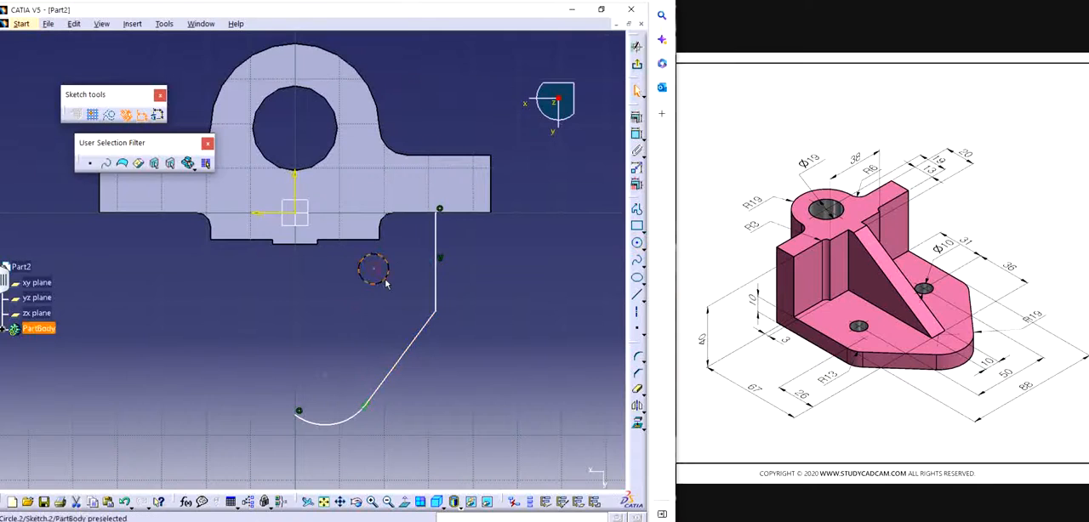
# Step: Dimension the small circle's centre from the sketch's horizontal axis and set the distance to 31 mm
pyautogui.click(636, 133)
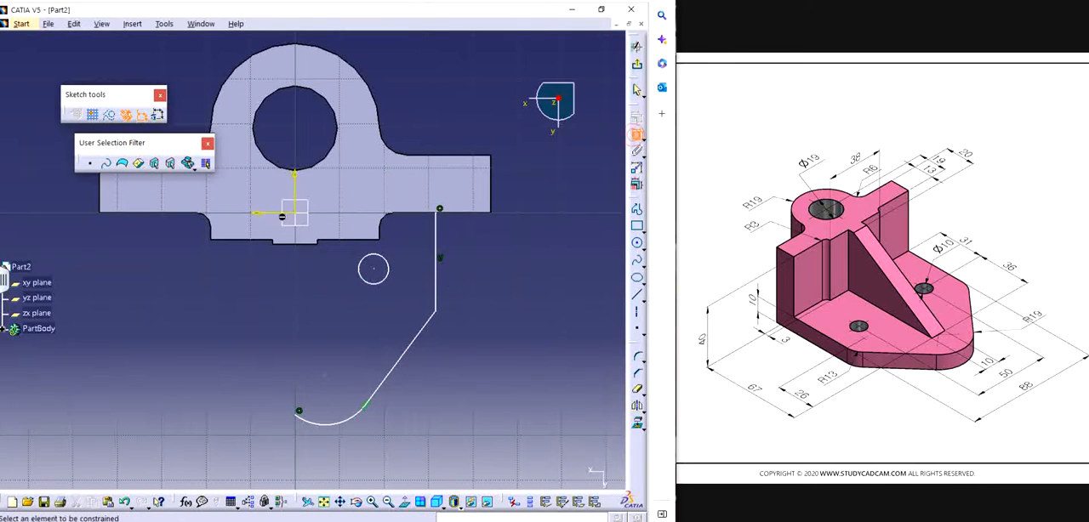
pyautogui.click(374, 271)
pyautogui.click(391, 212)
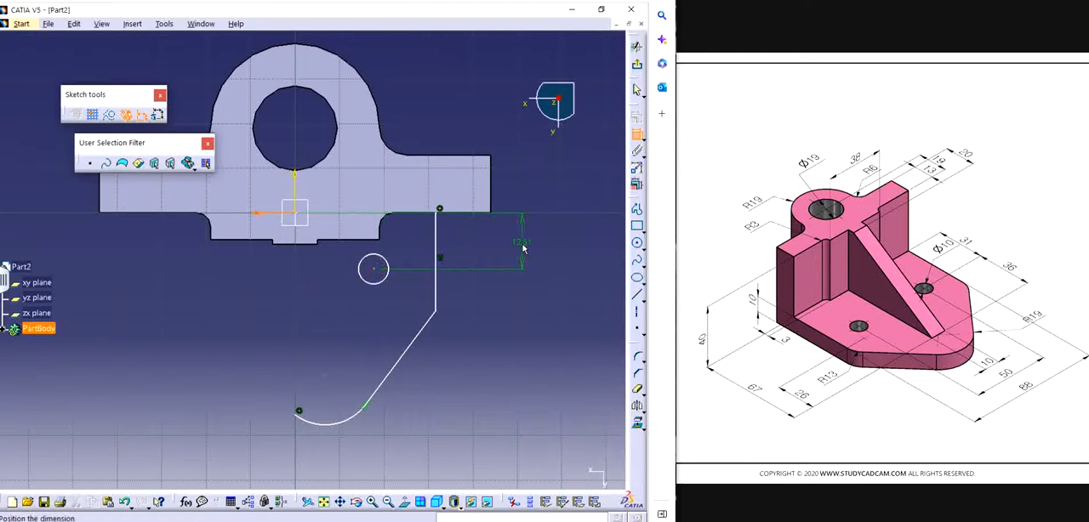
pyautogui.click(523, 247)
pyautogui.doubleClick(523, 244)
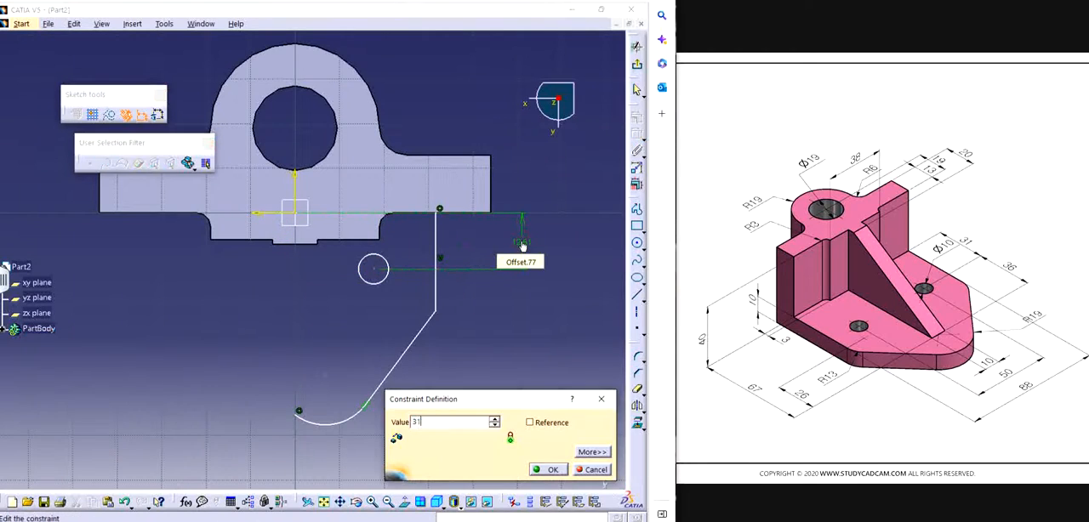
pyautogui.write('31')
pyautogui.press('Return')
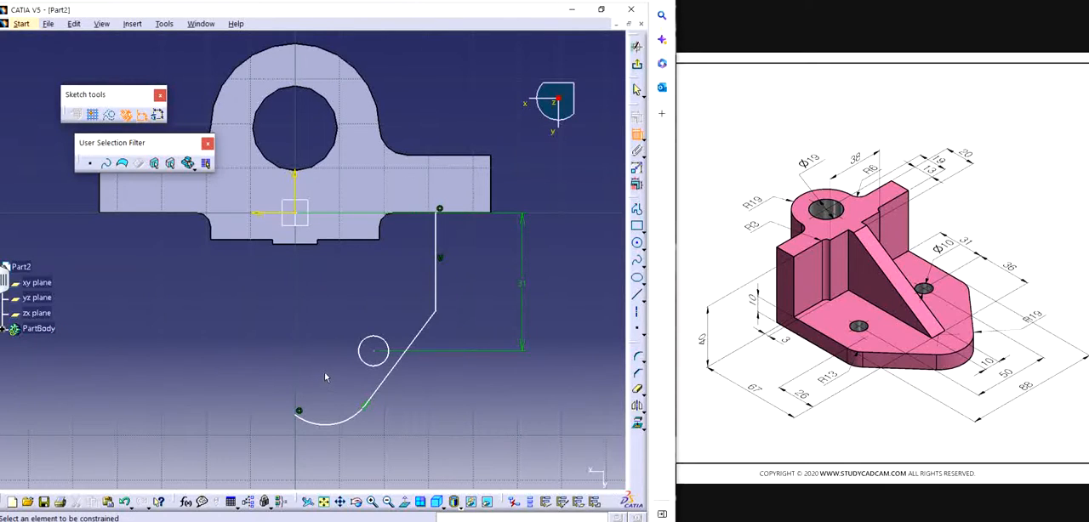
# Step: Dimension the small circle's centre to the tangent arc's centre in the vertical measure direction and set the distance to 36 mm
pyautogui.click(374, 351)
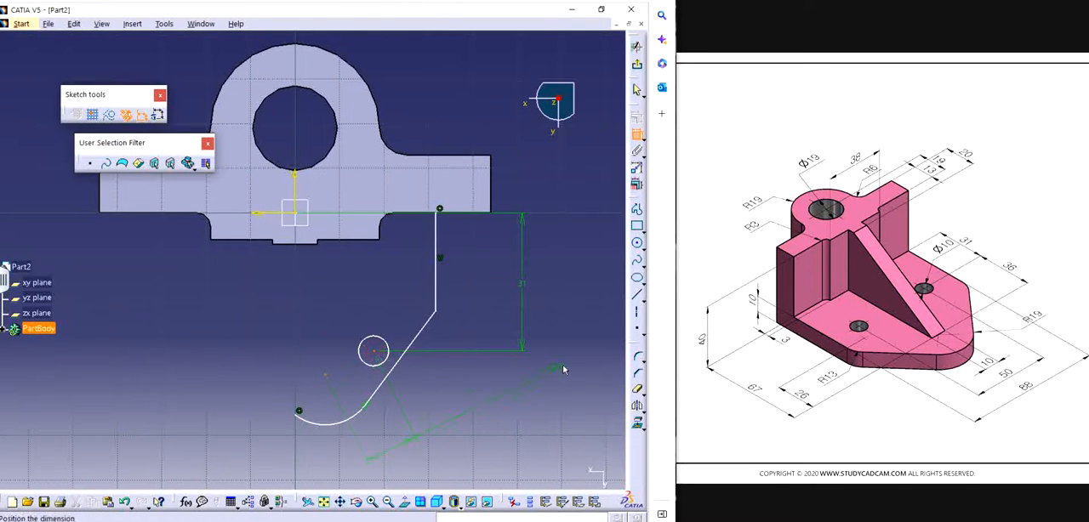
pyautogui.rightClick(575, 332)
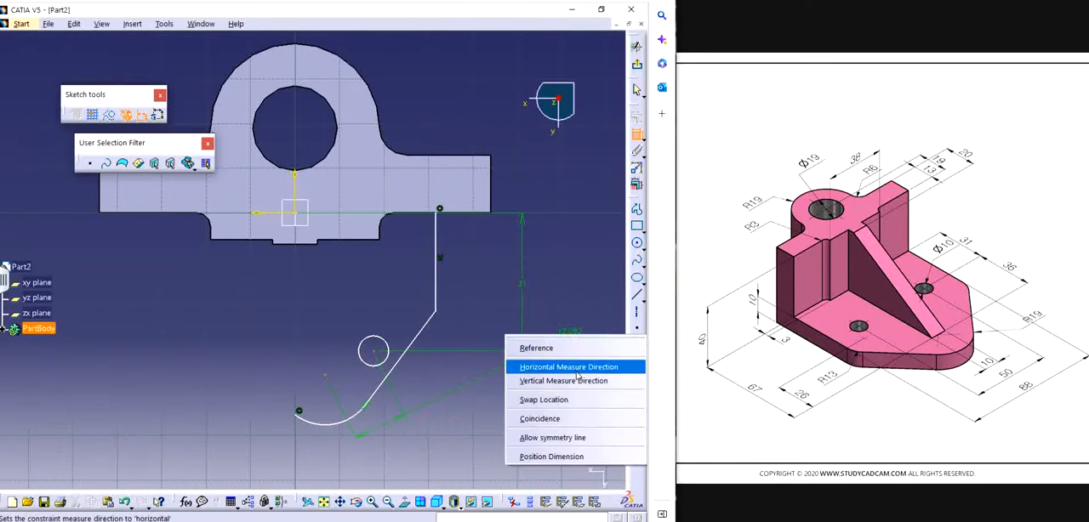
pyautogui.click(576, 371)
pyautogui.rightClick(560, 371)
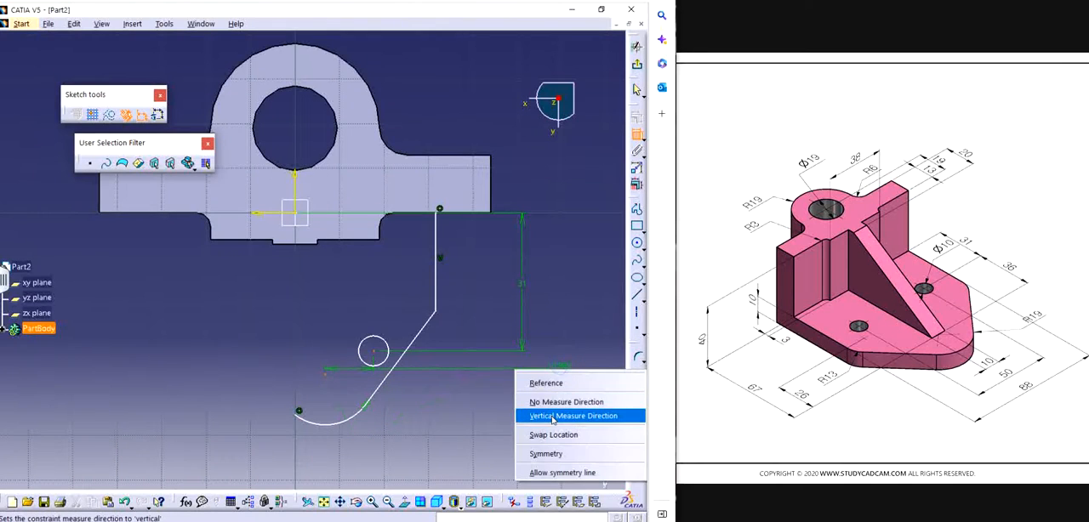
pyautogui.click(553, 416)
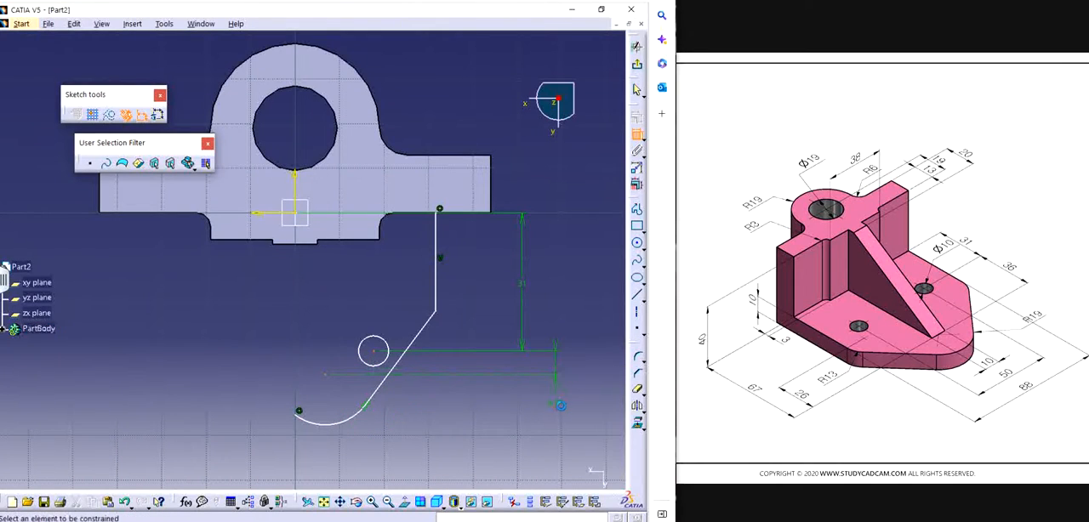
pyautogui.doubleClick(562, 411)
pyautogui.write('26')
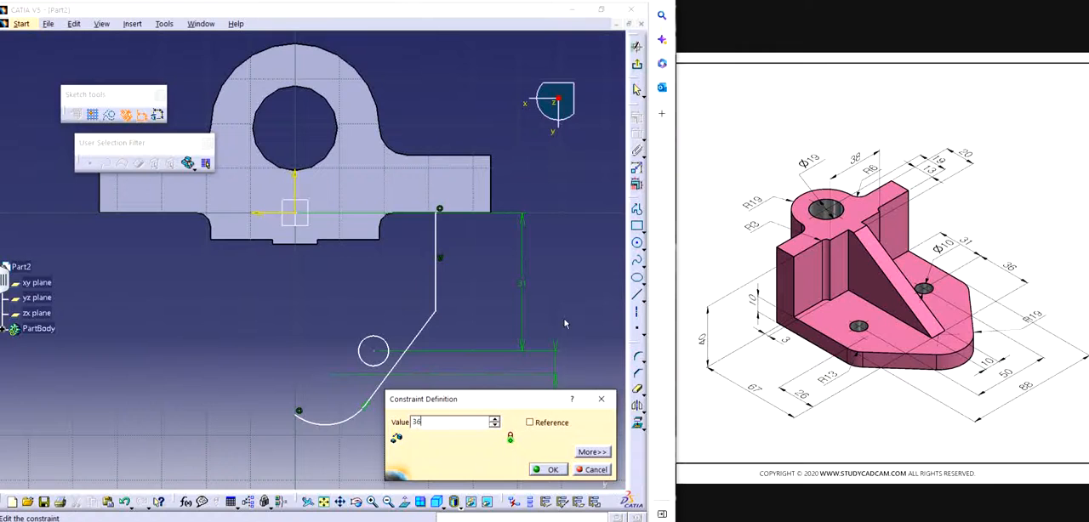
pyautogui.press('Return')
pyautogui.moveTo(390, 302)
pyautogui.mouseDown(button='middle')
pyautogui.moveTo(399, 351)
pyautogui.moveTo(400, 300)
pyautogui.mouseUp(button='middle')
pyautogui.press('Escape')
pyautogui.moveTo(381, 350)
pyautogui.mouseDown(button='middle')
pyautogui.moveTo(403, 291)
pyautogui.moveTo(390, 254)
pyautogui.mouseUp(button='middle')
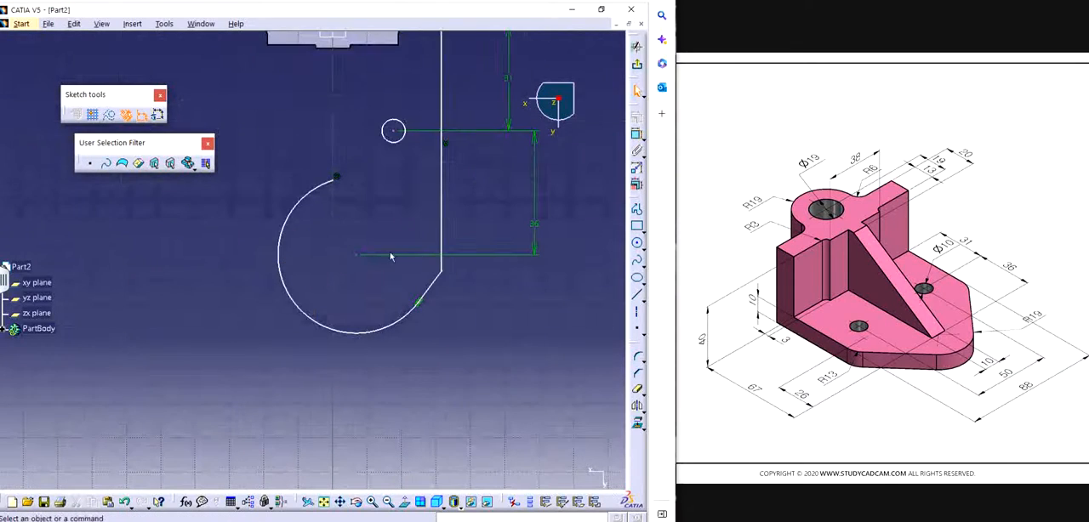
# Step: Remove the coincidence at the tangent arc's free end and make the arc's centre coincident with the sketch's vertical axis
pyautogui.click(339, 175)
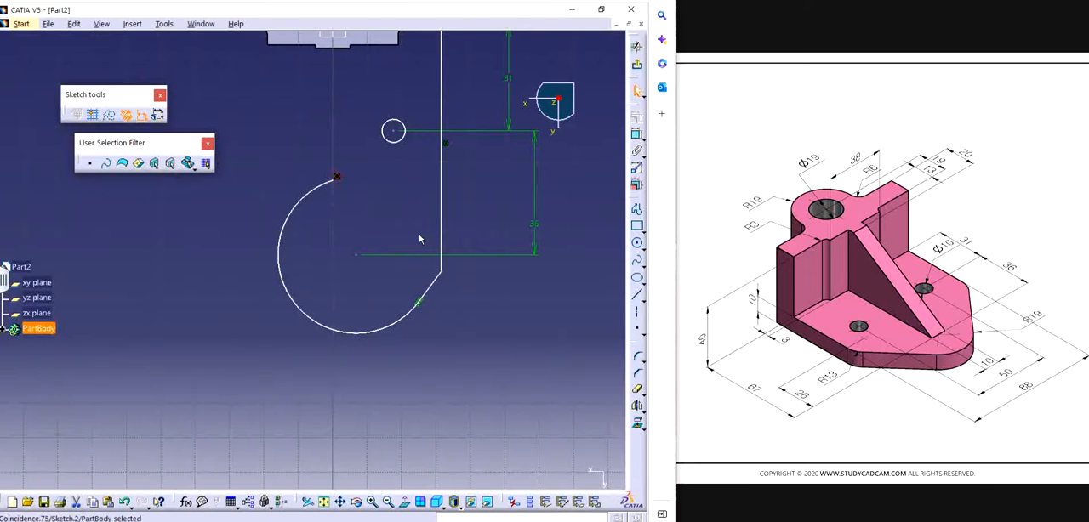
pyautogui.press('Delete')
pyautogui.click(357, 256)
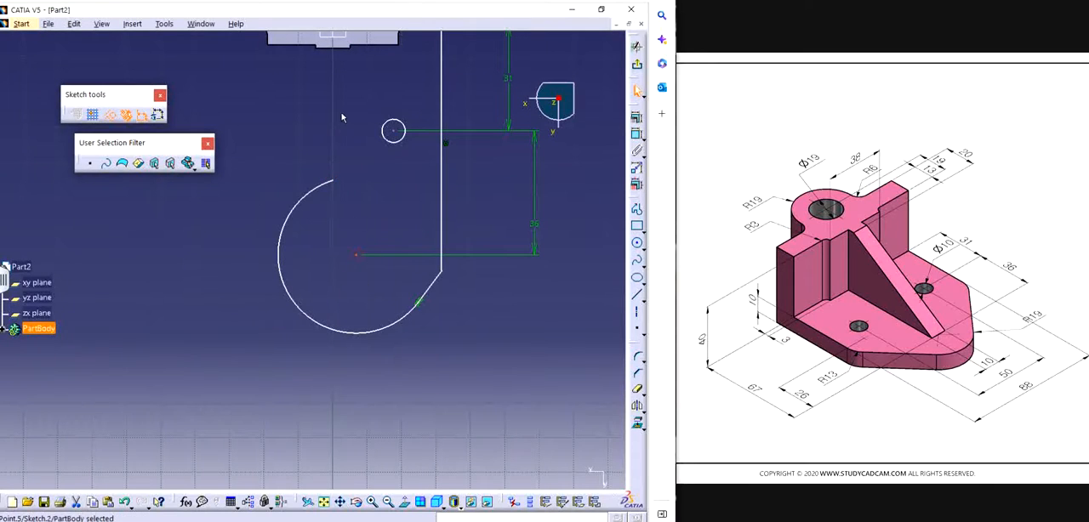
pyautogui.moveTo(344, 116); pyautogui.dragTo(348, 209, button='middle')
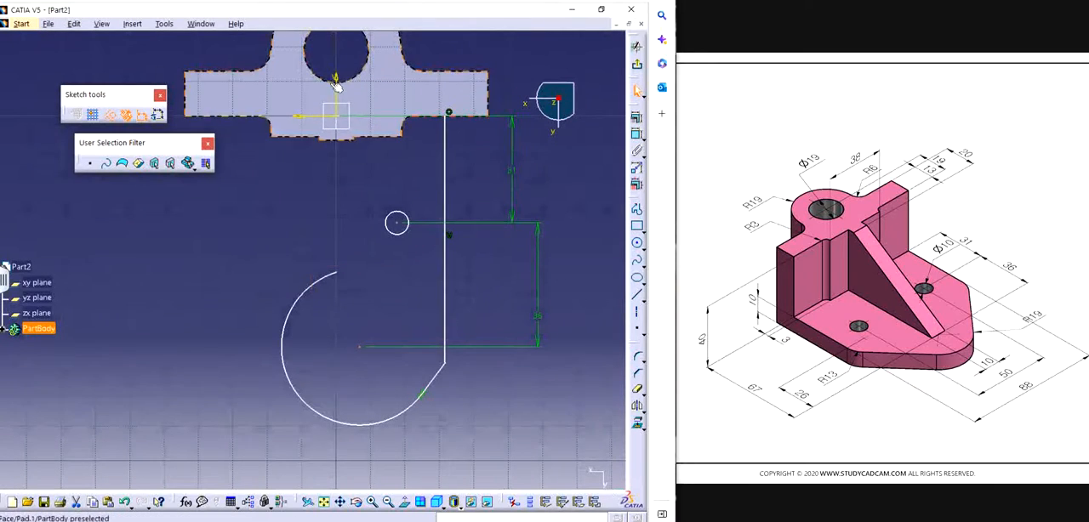
pyautogui.click(636, 117)
pyautogui.click(578, 308)
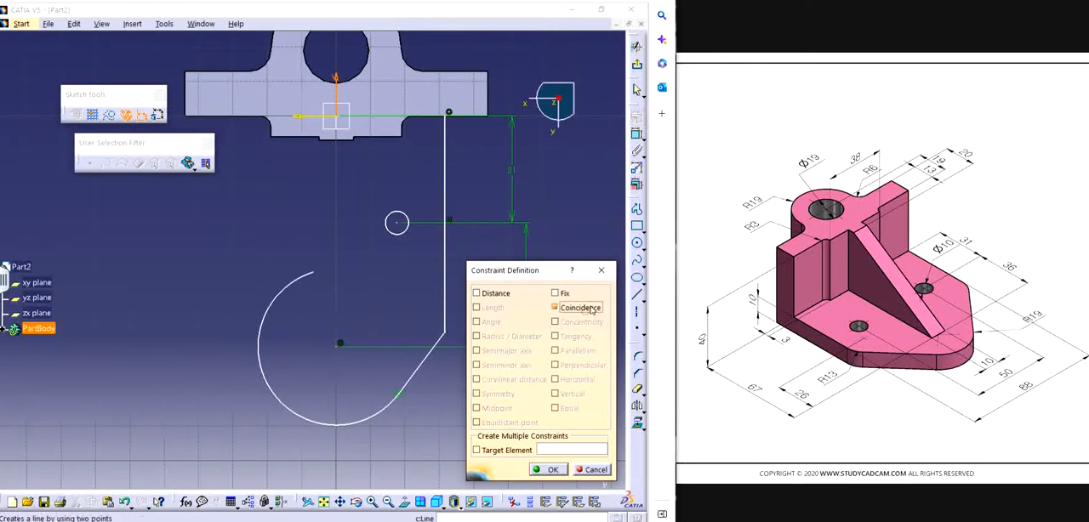
pyautogui.click(549, 469)
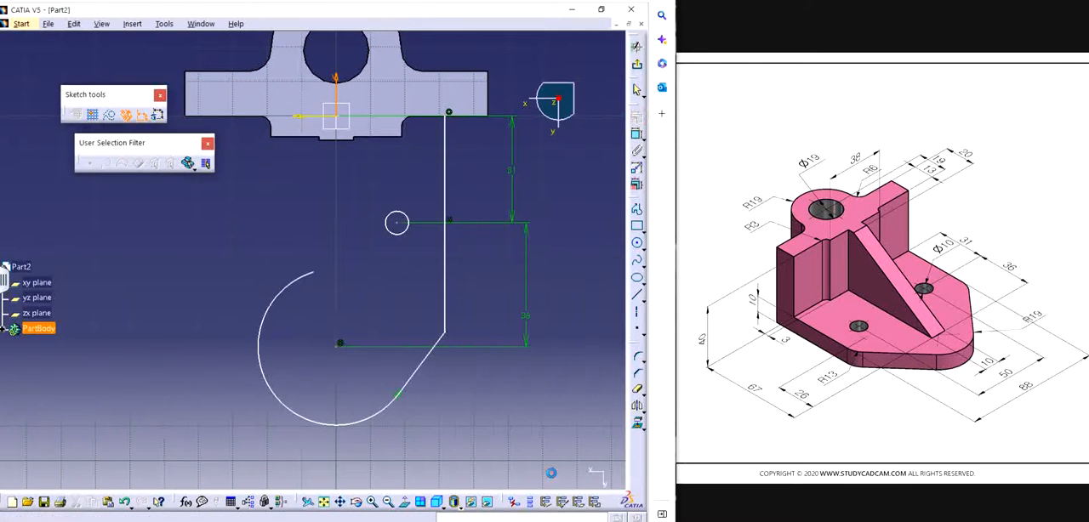
# Step: Draw a vertical axis line from the sketch origin down past the tangent arc
pyautogui.click(636, 311)
pyautogui.moveTo(315, 95); pyautogui.dragTo(256, 61)
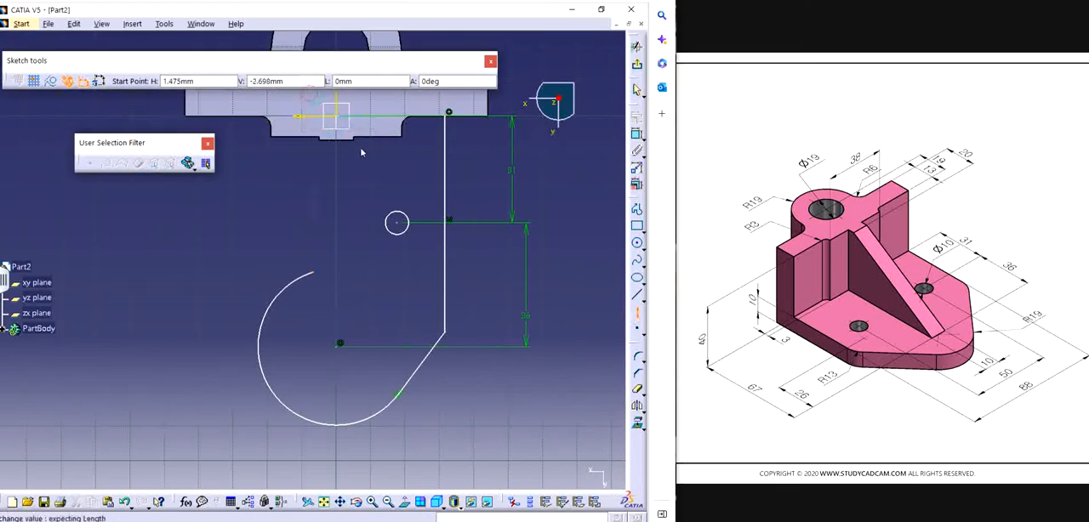
pyautogui.click(340, 119)
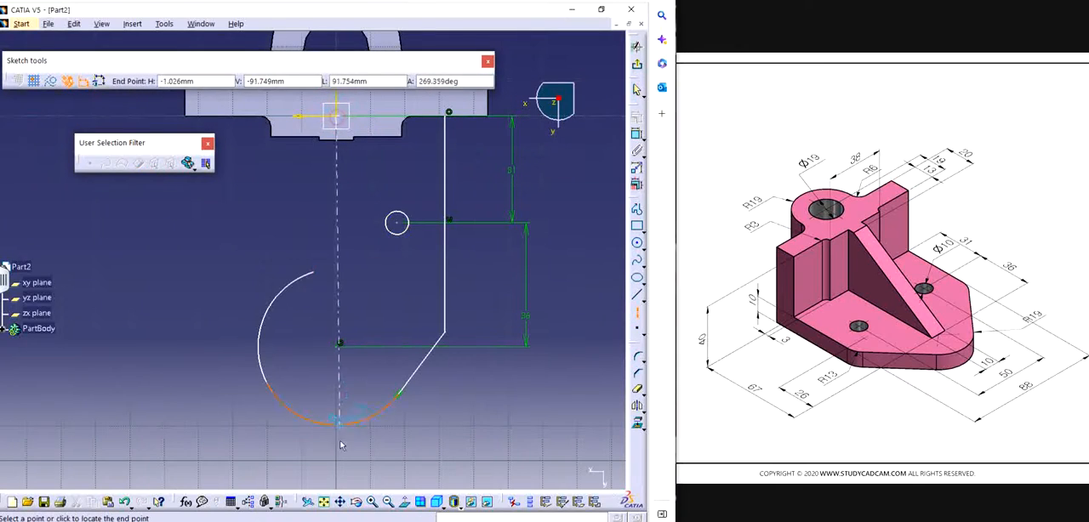
pyautogui.click(336, 458)
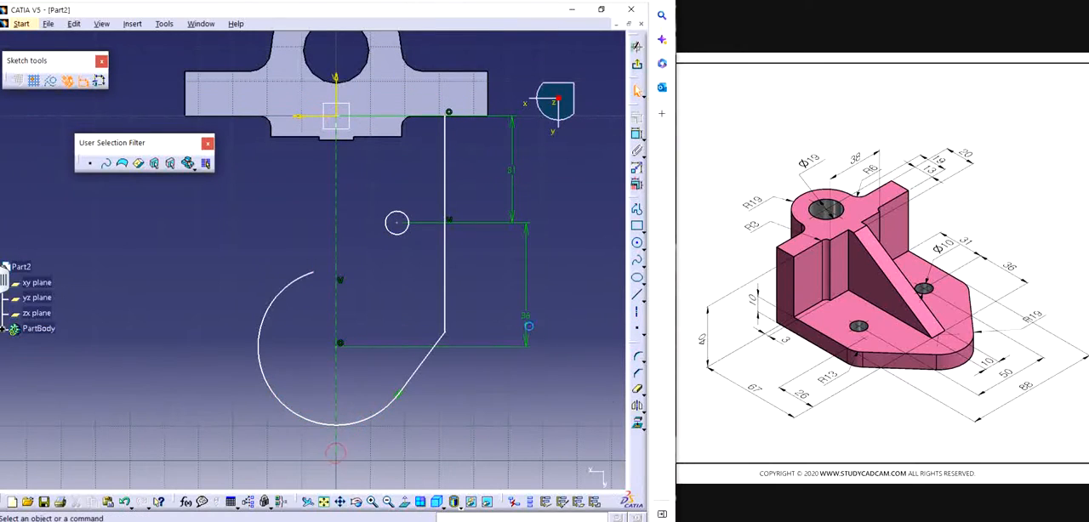
# Step: Trim away the portion of the tangent arc beyond the axis line with Quick Trim
pyautogui.click(637, 390)
pyautogui.click(262, 359)
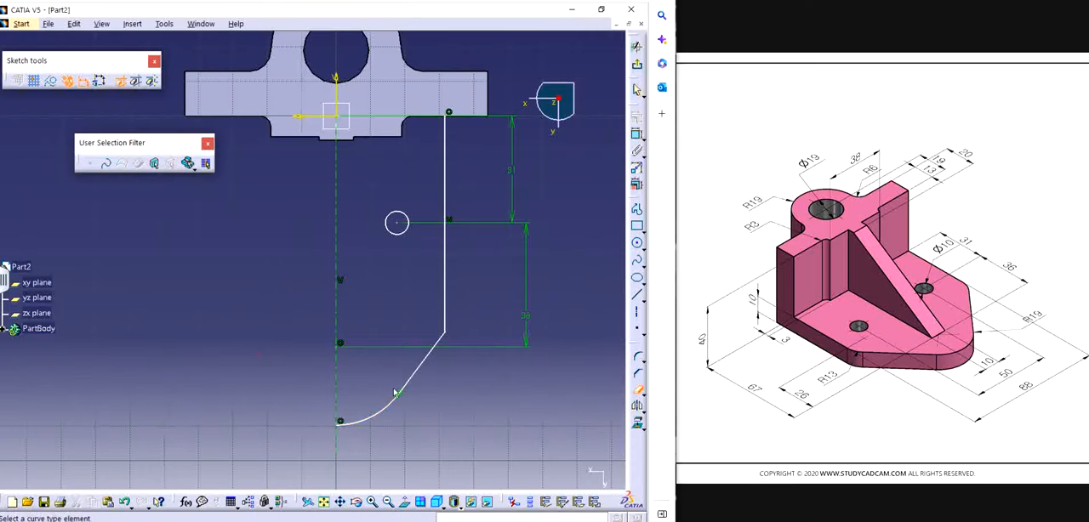
pyautogui.press('Escape')
# Step: Dimension the small circle and set its diameter to 10 mm
pyautogui.moveTo(545, 315)
pyautogui.mouseDown(button='middle')
pyautogui.moveTo(509, 338)
pyautogui.moveTo(447, 340)
pyautogui.moveTo(443, 361)
pyautogui.mouseUp(button='middle')
pyautogui.click(637, 133)
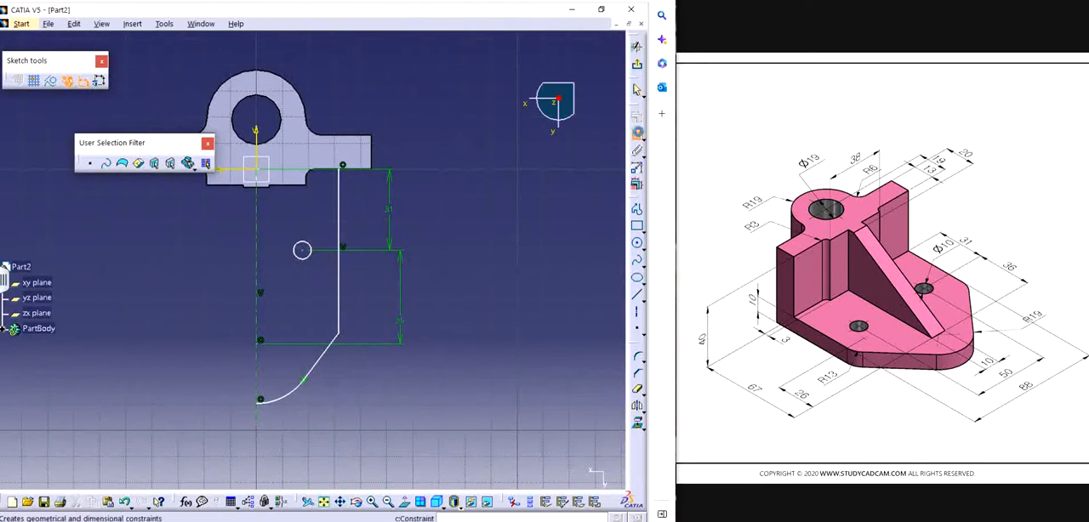
pyautogui.click(302, 249)
pyautogui.click(311, 288)
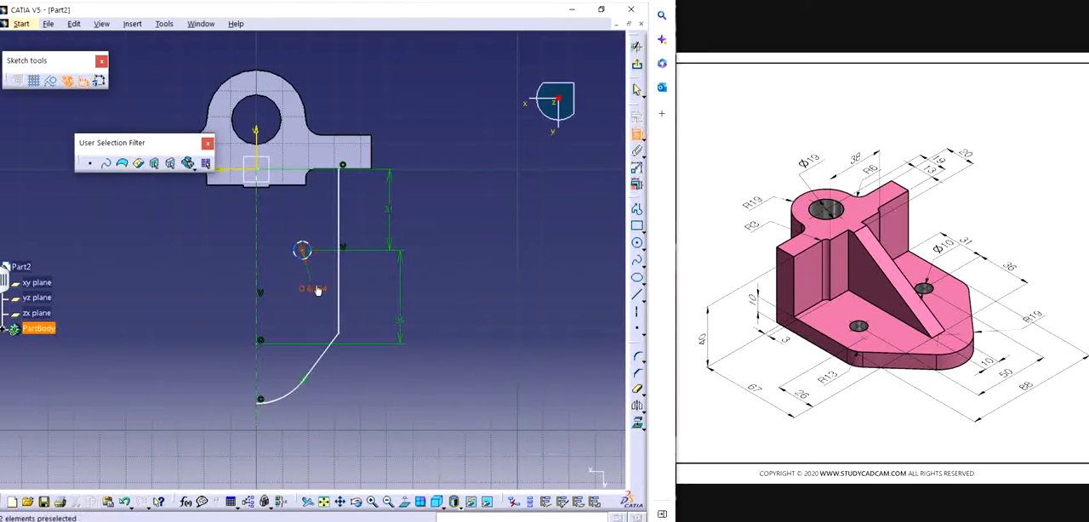
pyautogui.doubleClick(316, 290)
pyautogui.write('10')
pyautogui.press('Return')
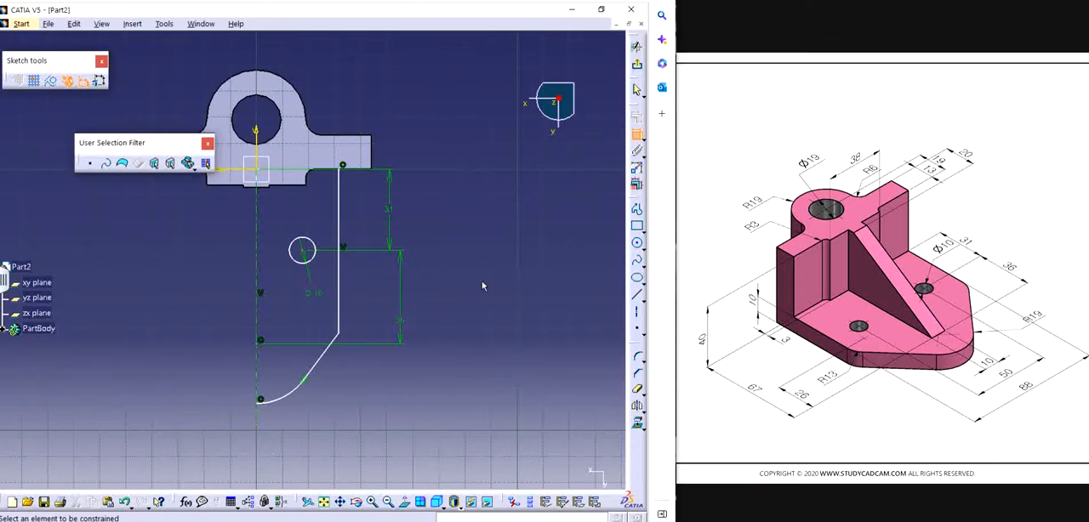
# Step: Dimension the tangent arc at the base's rounded end and set its radius to 19 mm
pyautogui.click(293, 392)
pyautogui.doubleClick(340, 428)
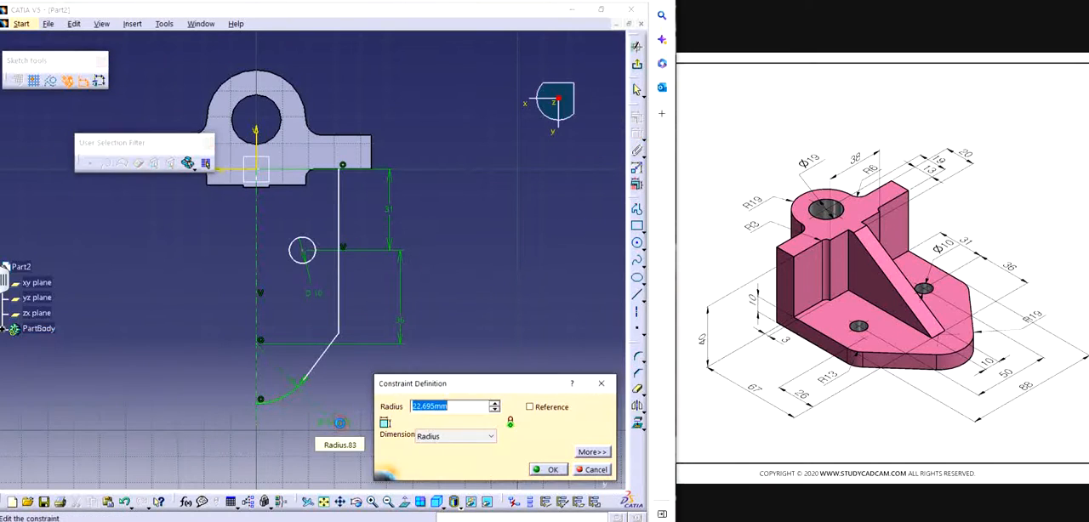
pyautogui.write('19')
pyautogui.press('Return')
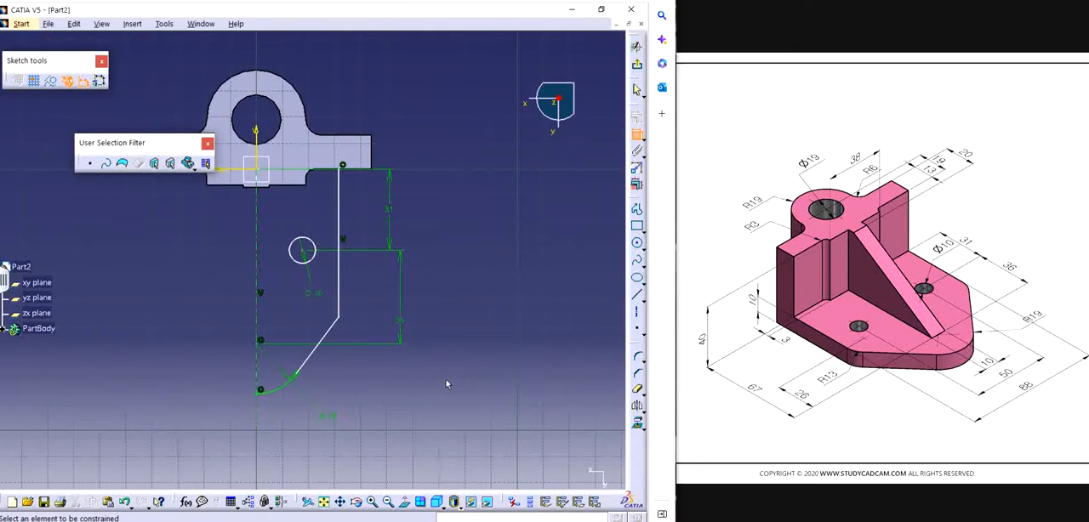
# Step: Dimension the small circle's centre from the axis line and set the distance to 25 mm
pyautogui.click(258, 249)
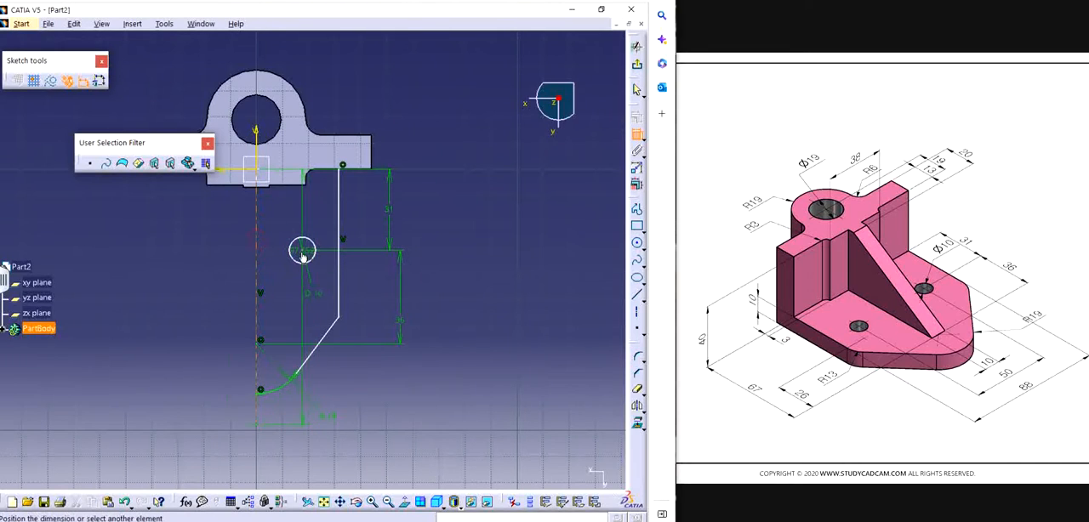
pyautogui.click(302, 250)
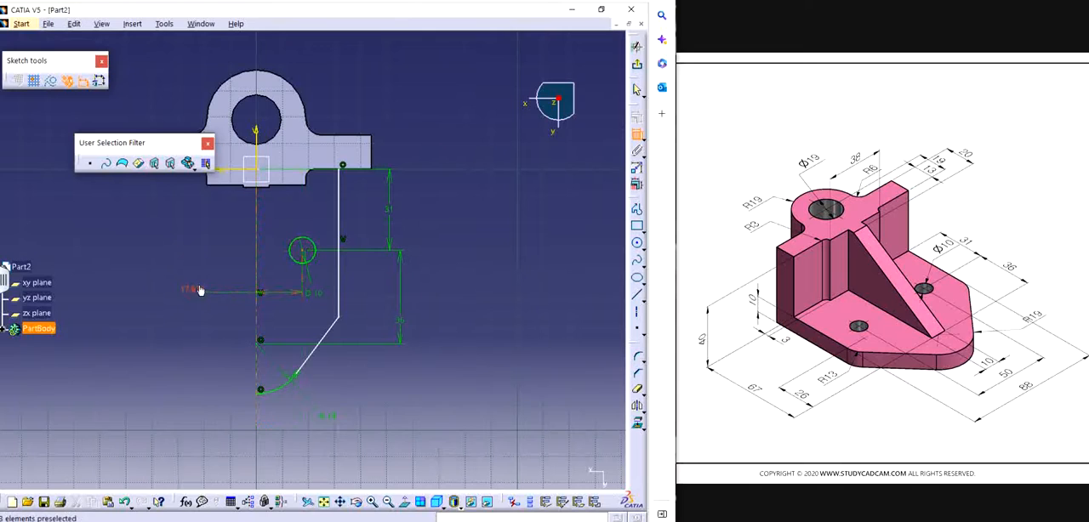
pyautogui.doubleClick(199, 291)
pyautogui.write('25')
pyautogui.press('Return')
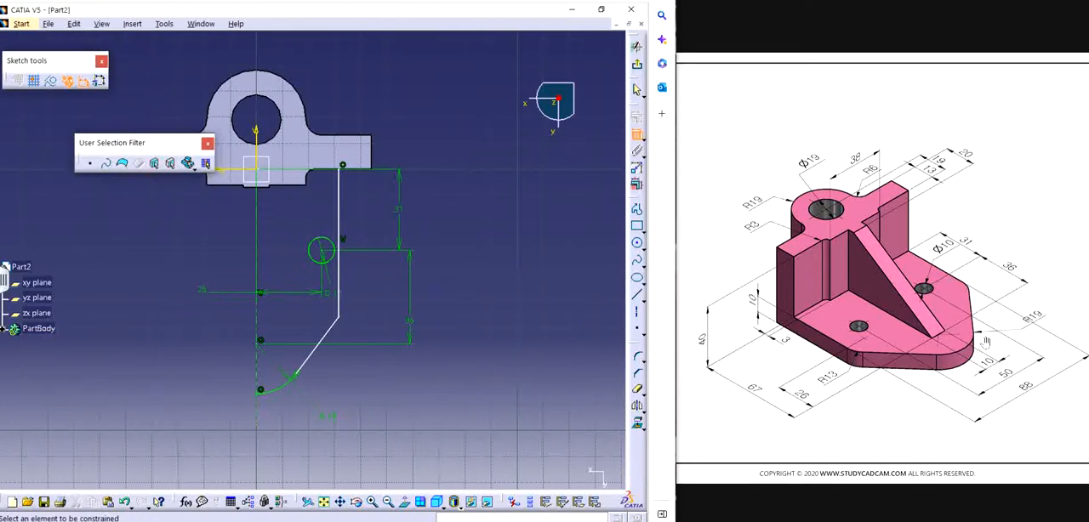
# Step: Make the outline's vertical side line coincident with the end edge of the upright
pyautogui.click(342, 203)
pyautogui.press('Escape')
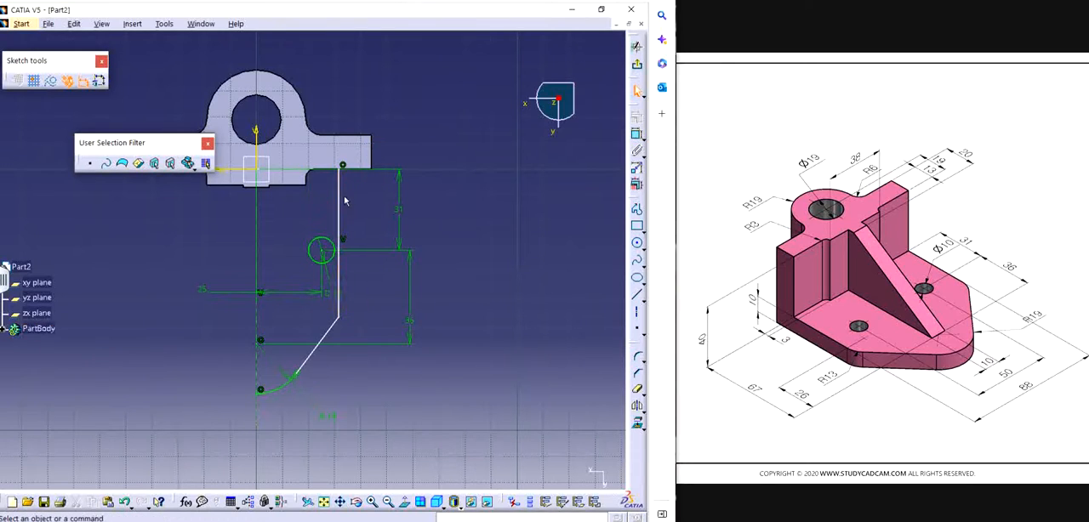
pyautogui.click(339, 199)
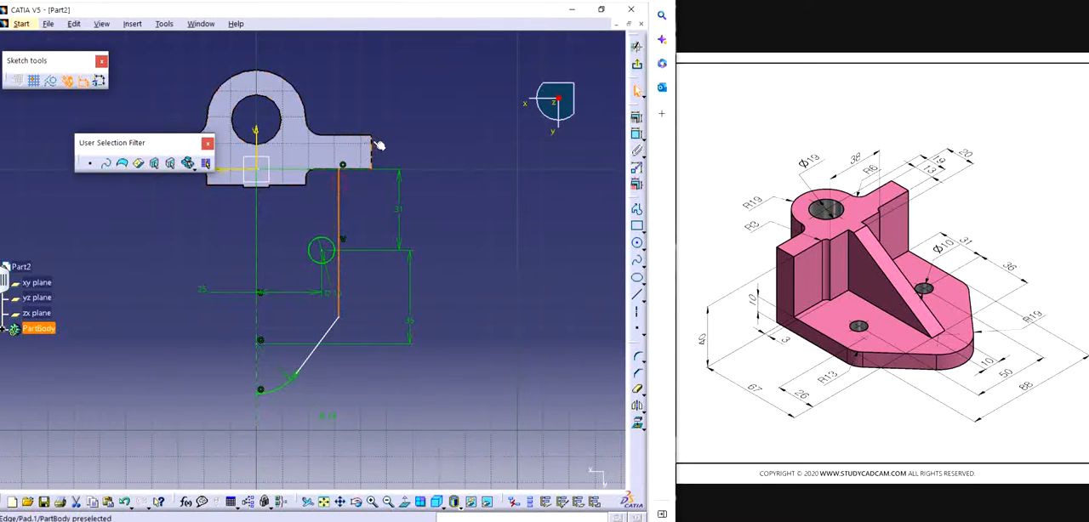
pyautogui.keyDown('ctrl'); pyautogui.click(373, 149); pyautogui.keyUp('ctrl')
pyautogui.click(636, 117)
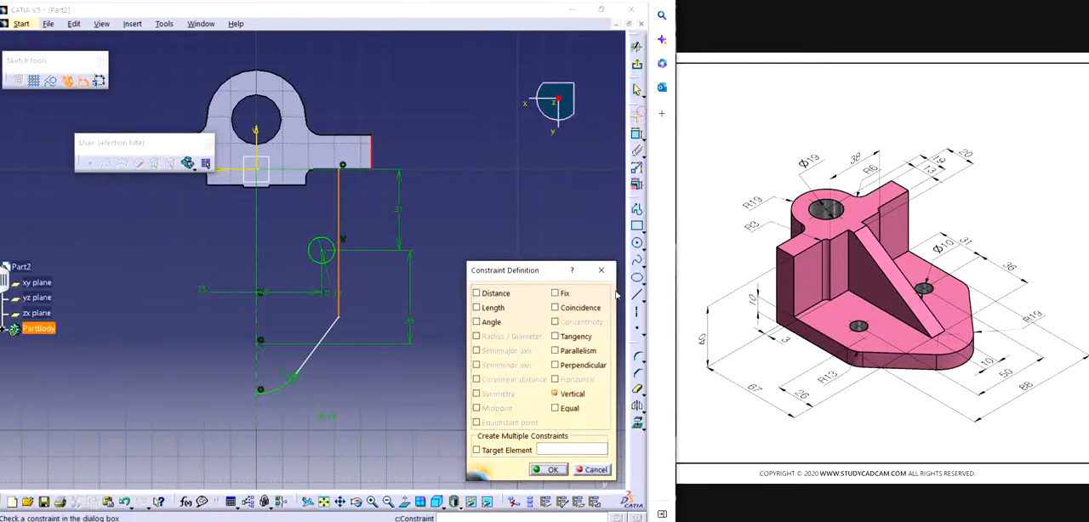
pyautogui.click(572, 308)
pyautogui.click(551, 471)
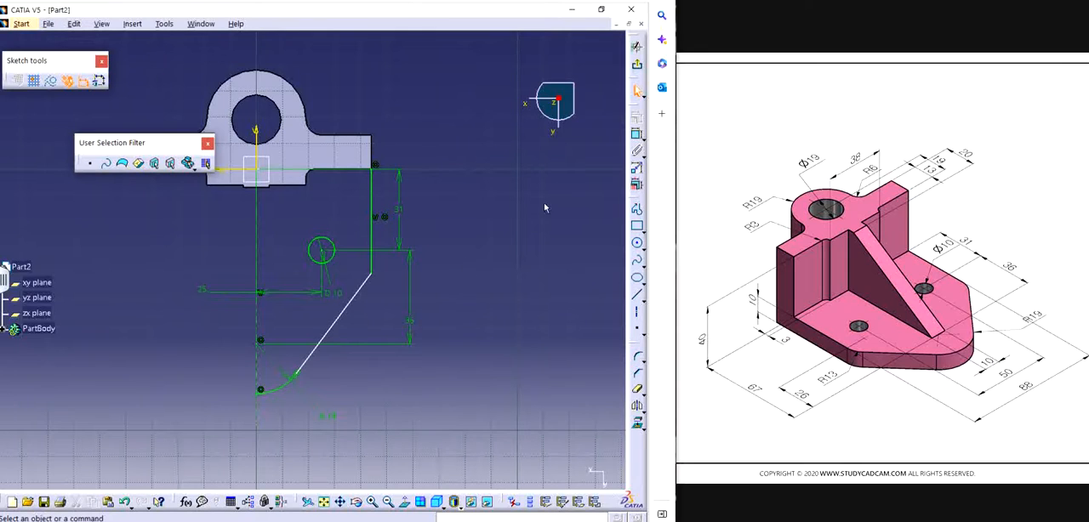
# Step: Round the corner between the vertical side line and the slanted line with a 13 mm radius
pyautogui.click(637, 356)
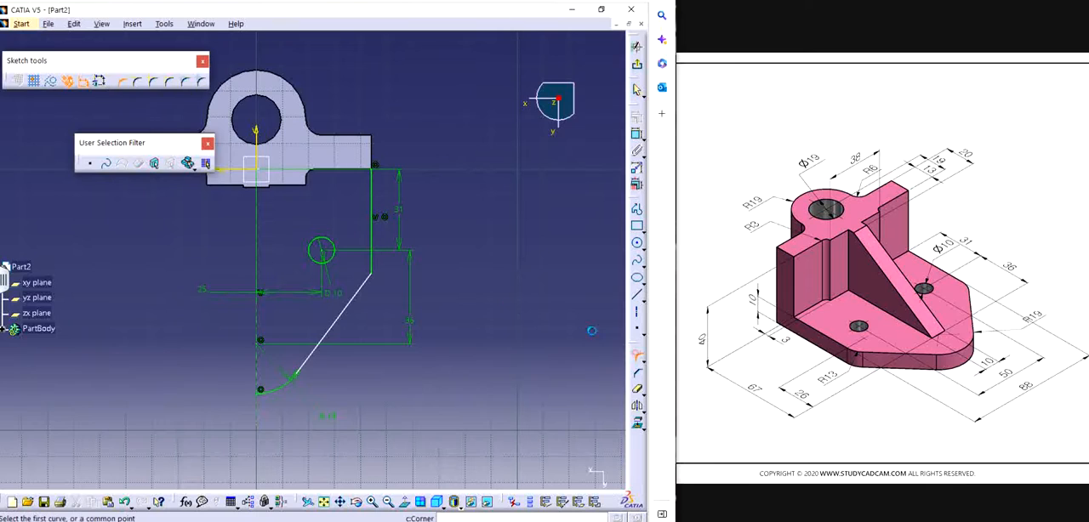
pyautogui.click(372, 277)
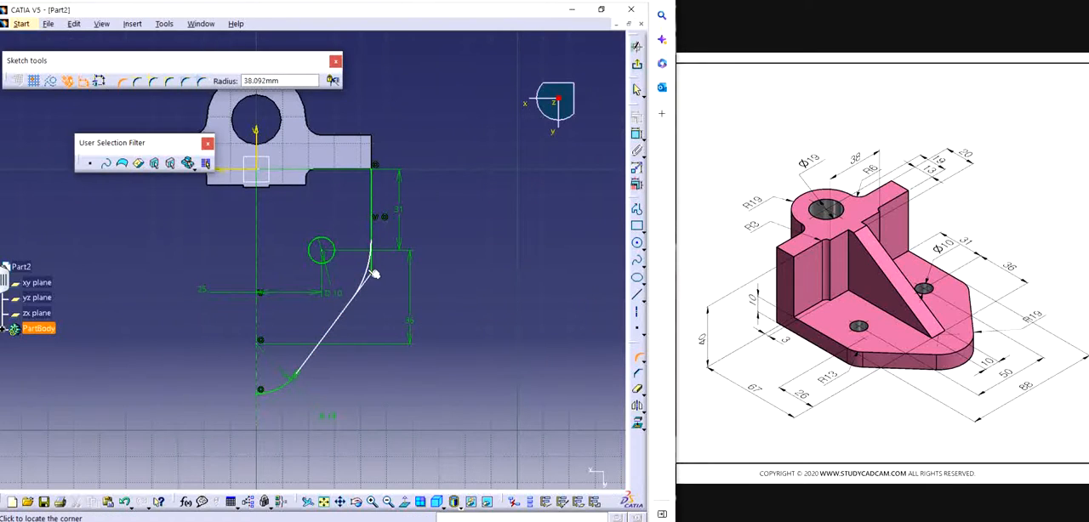
pyautogui.click(371, 272)
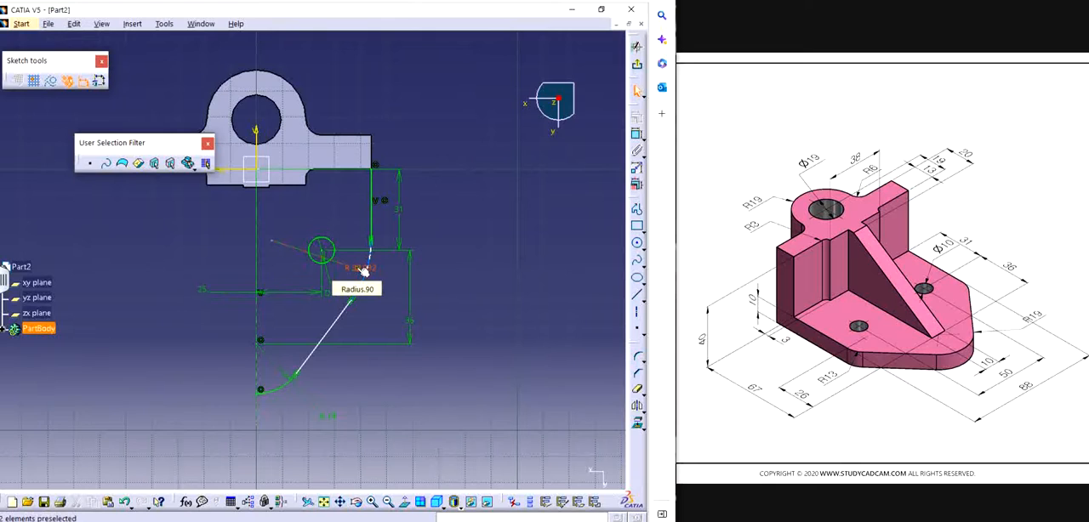
pyautogui.doubleClick(364, 269)
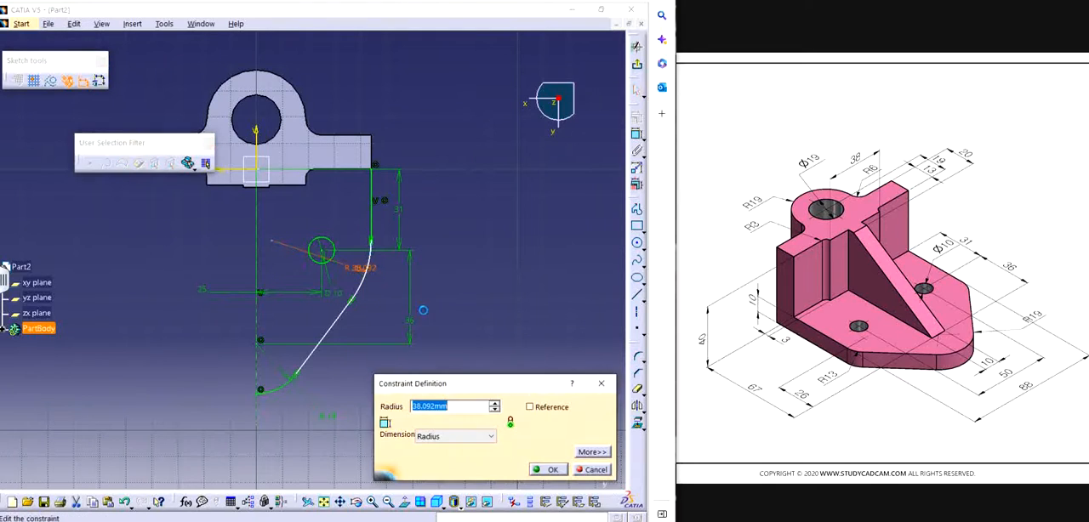
pyautogui.write('13')
pyautogui.press('Return')
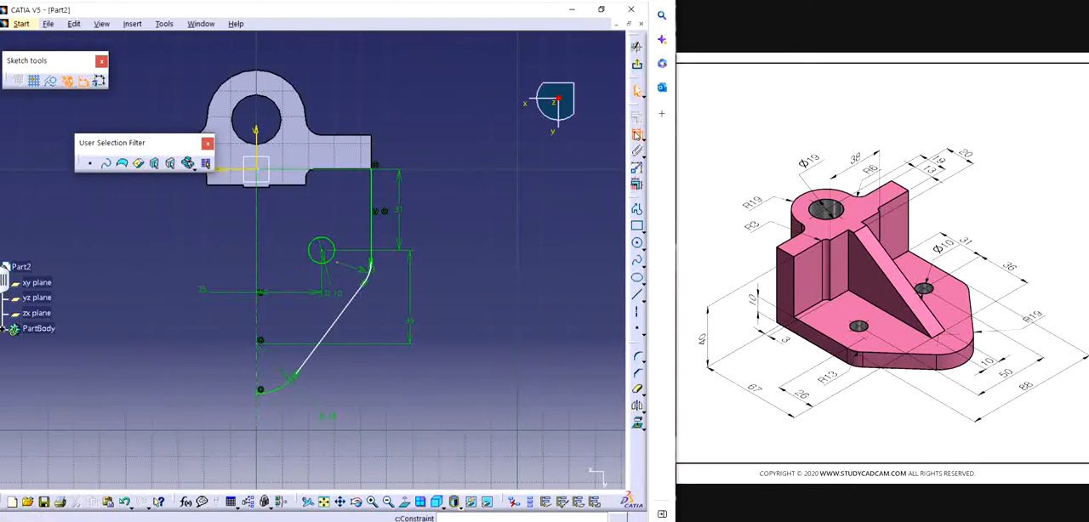
# Step: Dimension the end arc's centre to the rounded corner's centre in the vertical measure direction and set the distance to 26 mm
pyautogui.click(260, 342)
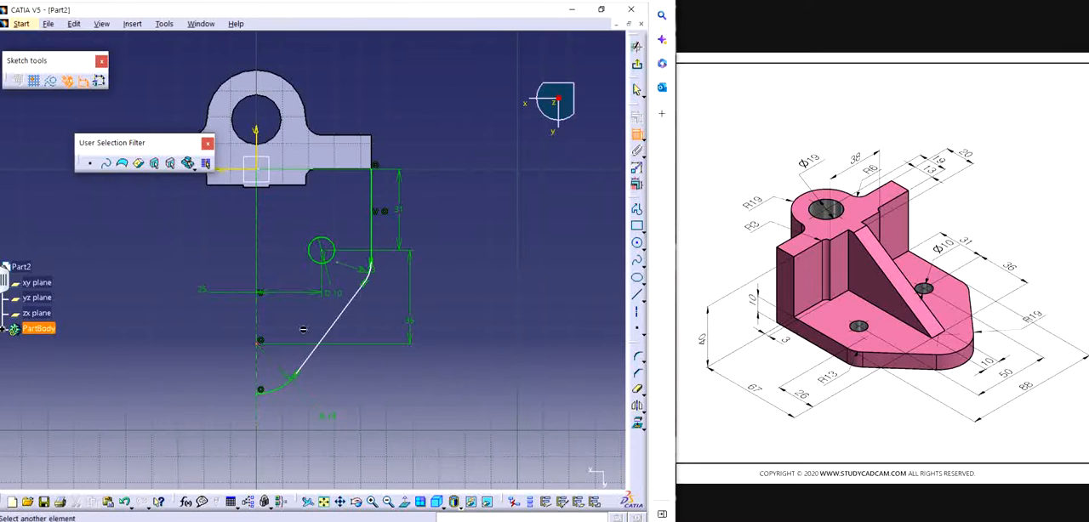
pyautogui.click(358, 285)
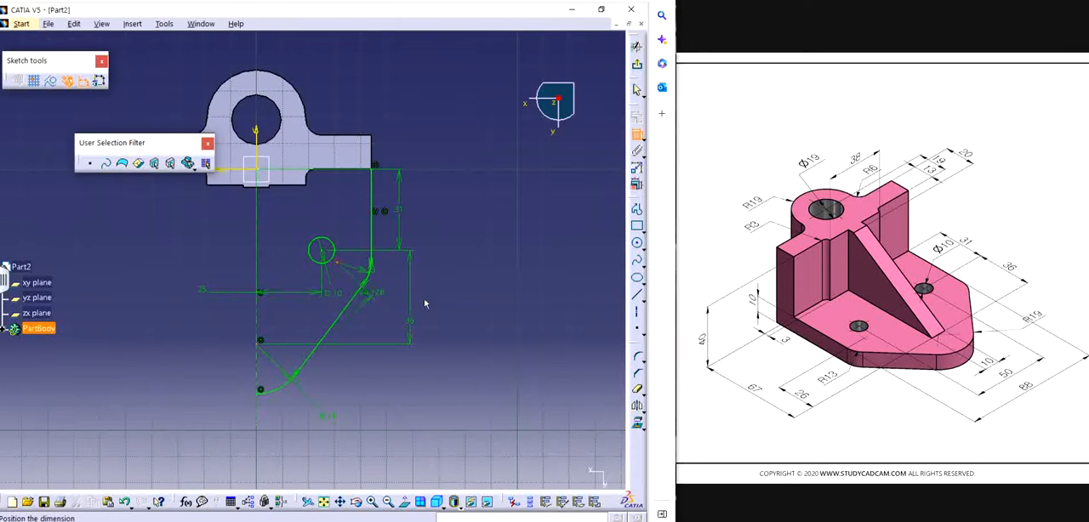
pyautogui.rightClick(480, 291)
pyautogui.click(510, 320)
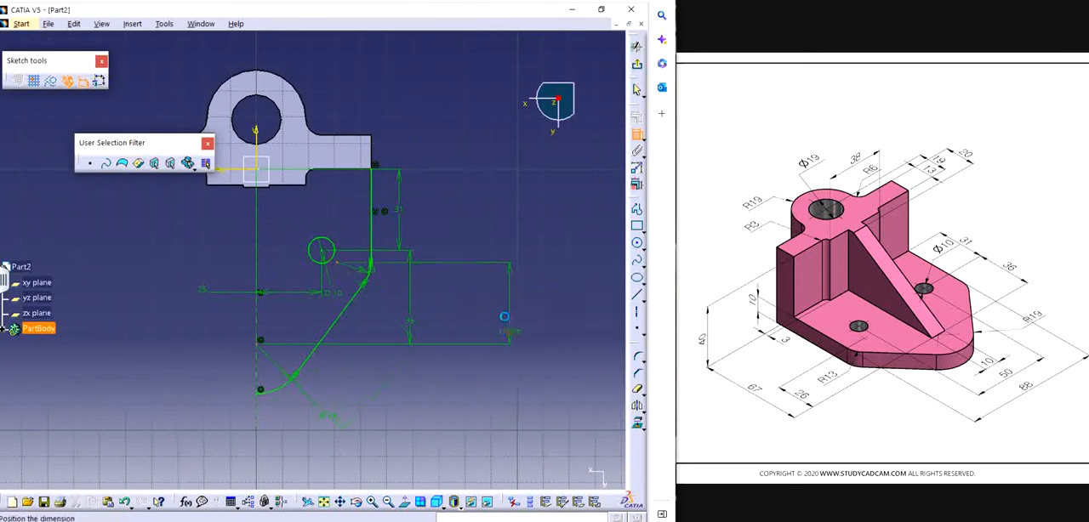
pyautogui.click(504, 307)
pyautogui.doubleClick(505, 298)
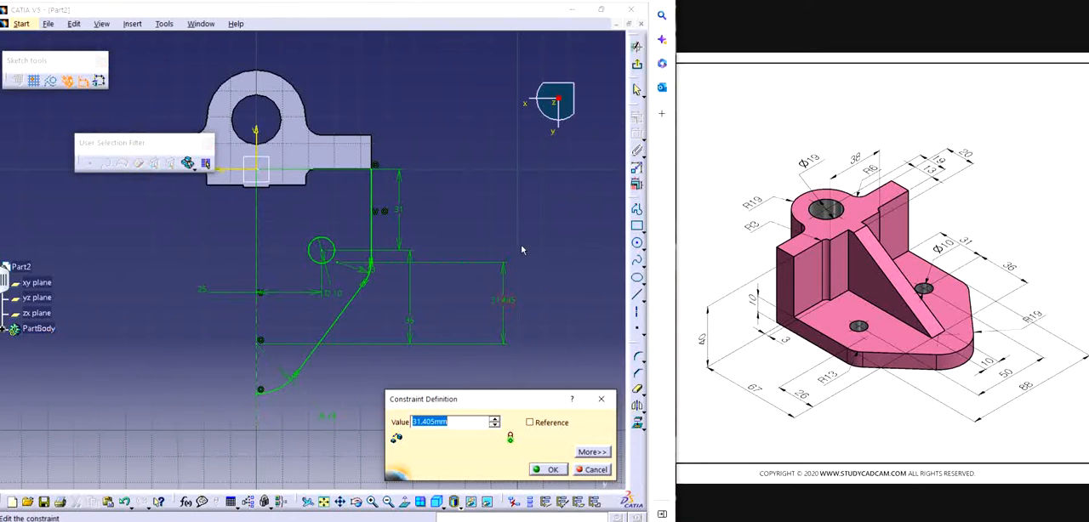
pyautogui.write('26')
pyautogui.press('Return')
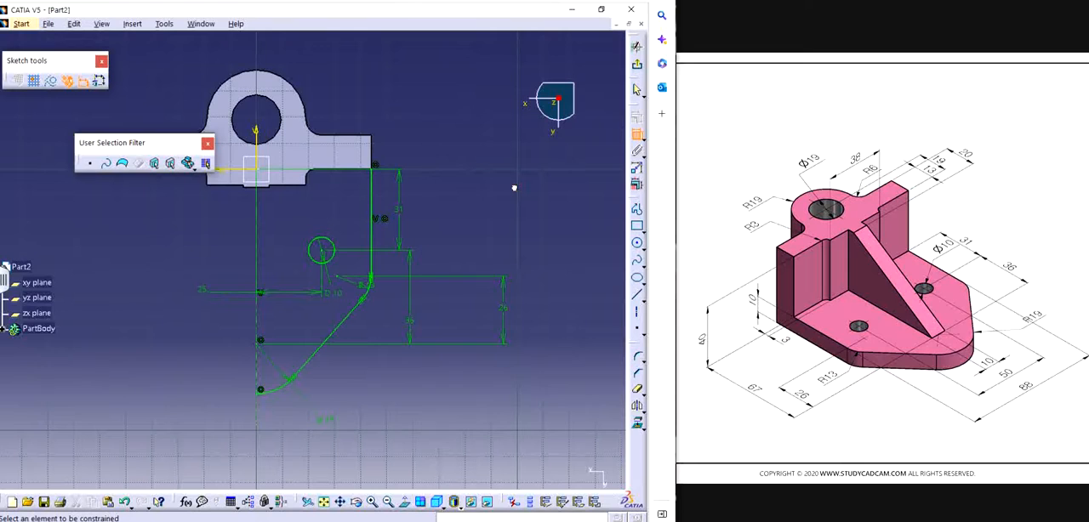
pyautogui.press('Escape')
pyautogui.moveTo(496, 429)
pyautogui.mouseDown()
pyautogui.moveTo(395, 380)
pyautogui.moveTo(225, 150)
pyautogui.mouseUp()
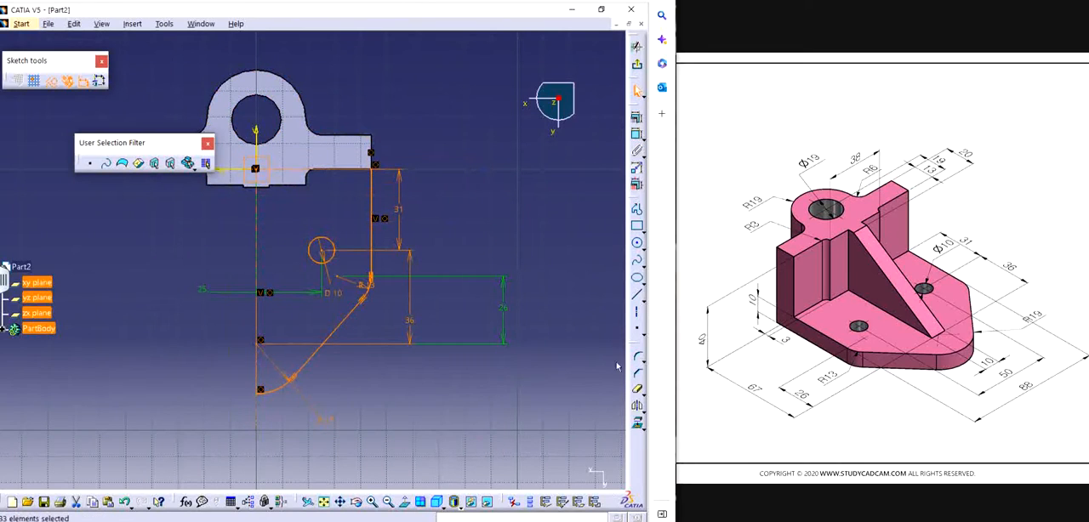
pyautogui.click(637, 406)
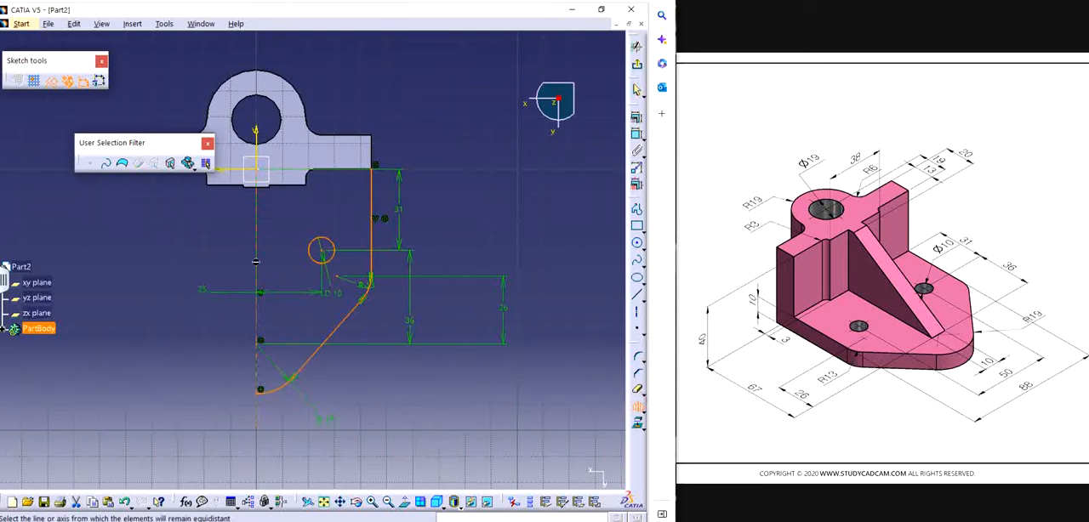
pyautogui.press('Escape')
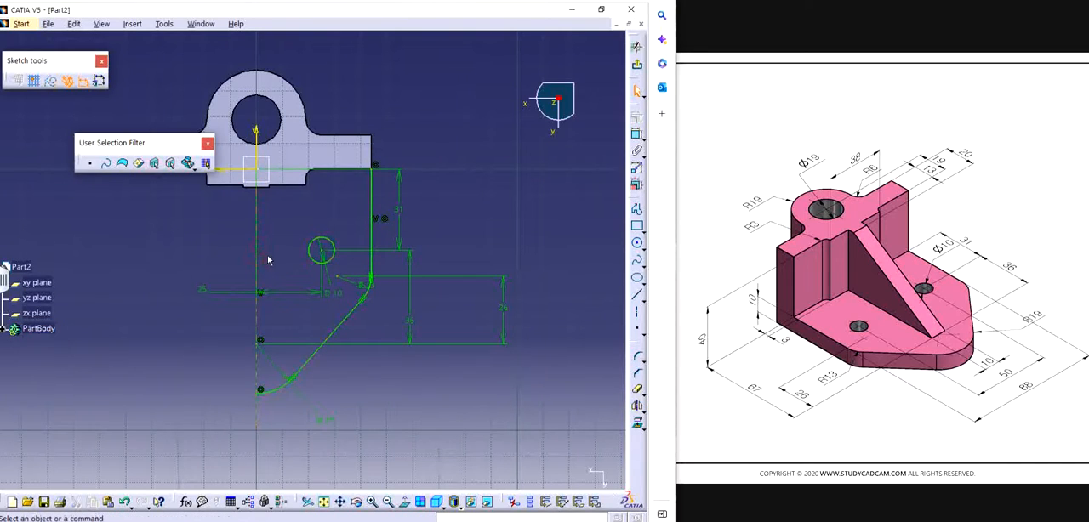
# Step: Mirror the half outline and the small hole circle about the vertical axis to complete the base plate sketch
pyautogui.moveTo(429, 425)
pyautogui.mouseDown()
pyautogui.moveTo(272, 257)
pyautogui.moveTo(277, 127)
pyautogui.mouseUp()
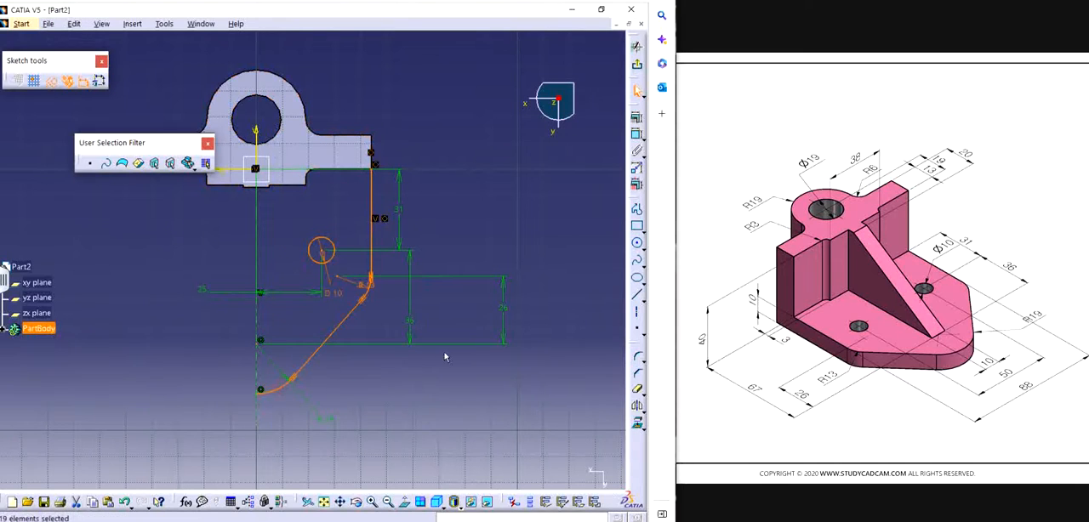
pyautogui.click(636, 406)
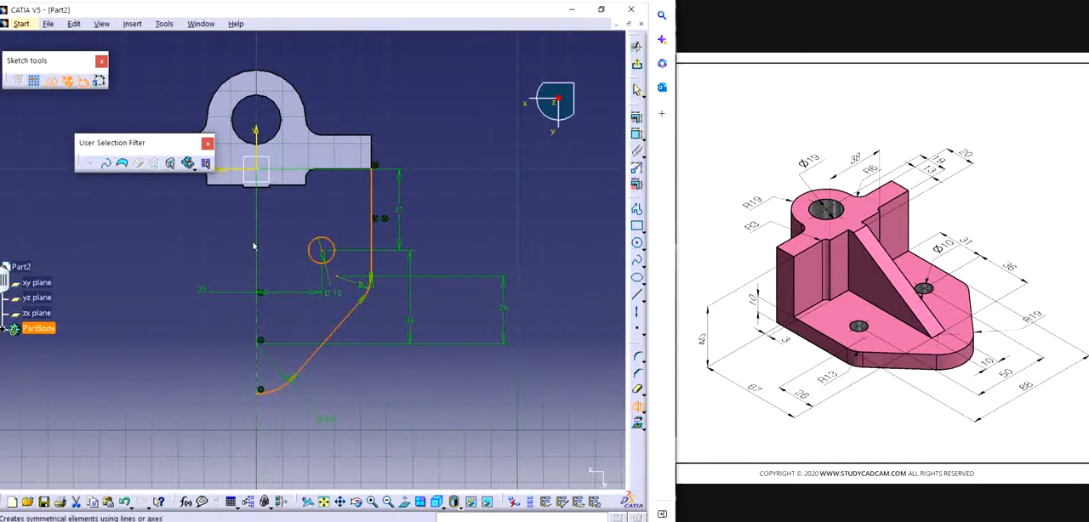
pyautogui.click(257, 246)
pyautogui.moveTo(511, 217)
pyautogui.mouseDown(button='middle')
pyautogui.moveTo(524, 230)
pyautogui.moveTo(501, 249)
pyautogui.moveTo(510, 273)
pyautogui.mouseUp(button='middle')
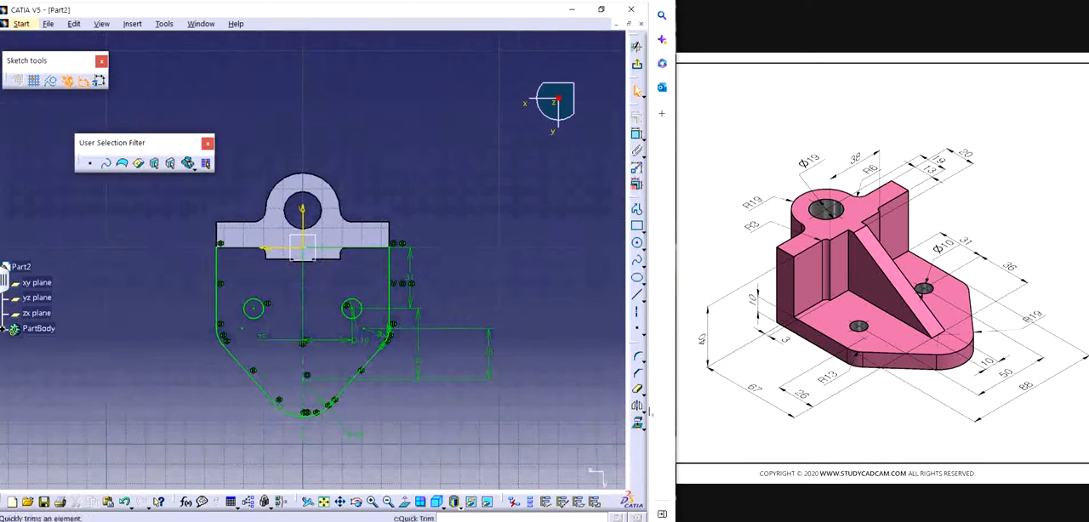
# Step: Start projecting the upright's edges into the sketch, selecting the stepped middle section plus the short side, fillet and straight edge of one side
pyautogui.click(637, 424)
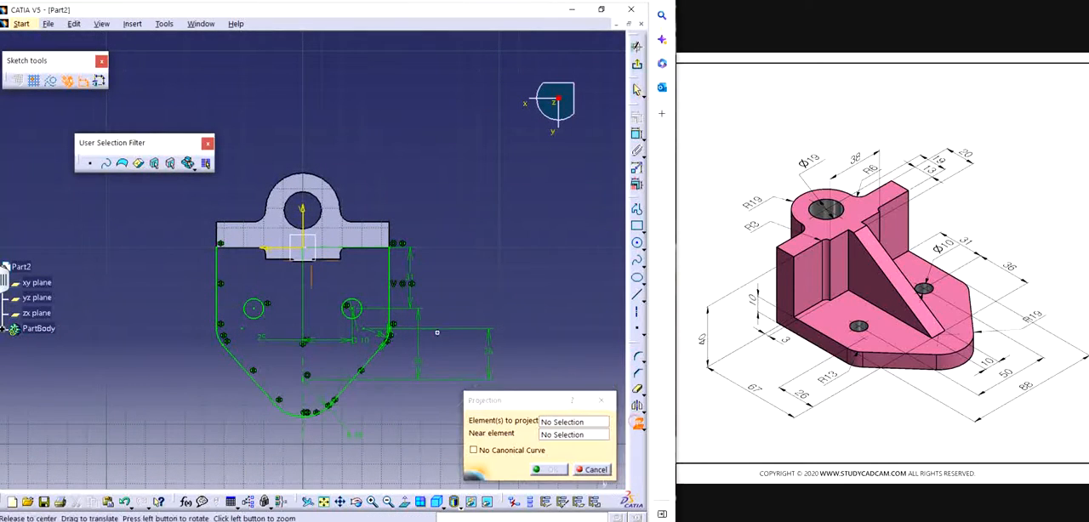
pyautogui.moveTo(437, 333); pyautogui.dragTo(428, 260, button='middle')
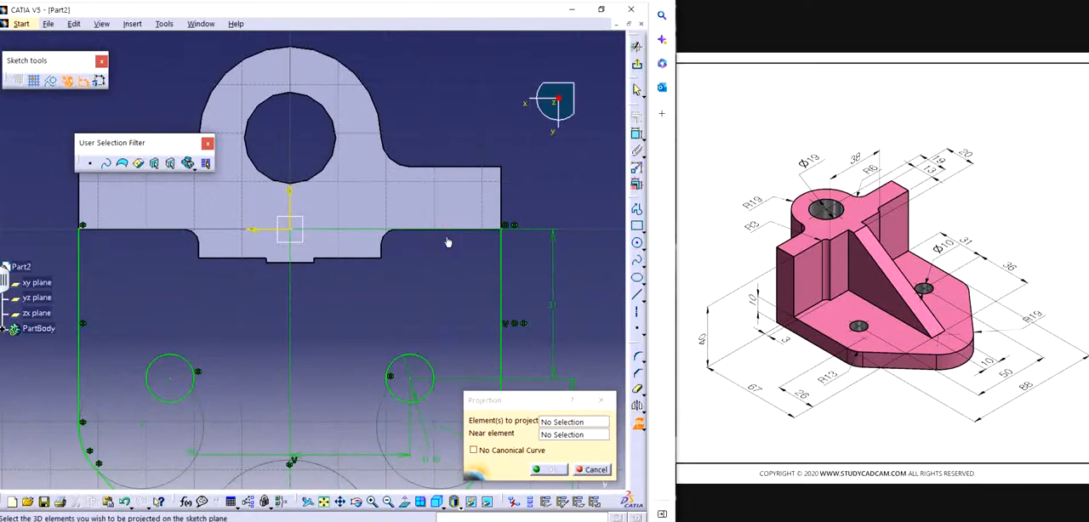
pyautogui.click(302, 262)
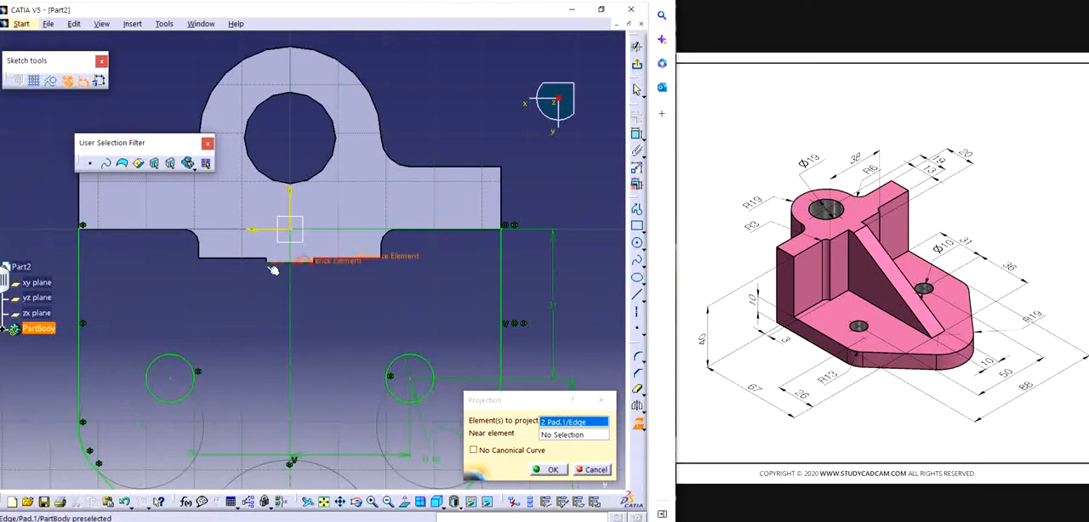
pyautogui.moveTo(268, 270)
pyautogui.mouseDown(button='middle')
pyautogui.moveTo(336, 273)
pyautogui.moveTo(335, 158)
pyautogui.mouseUp(button='middle')
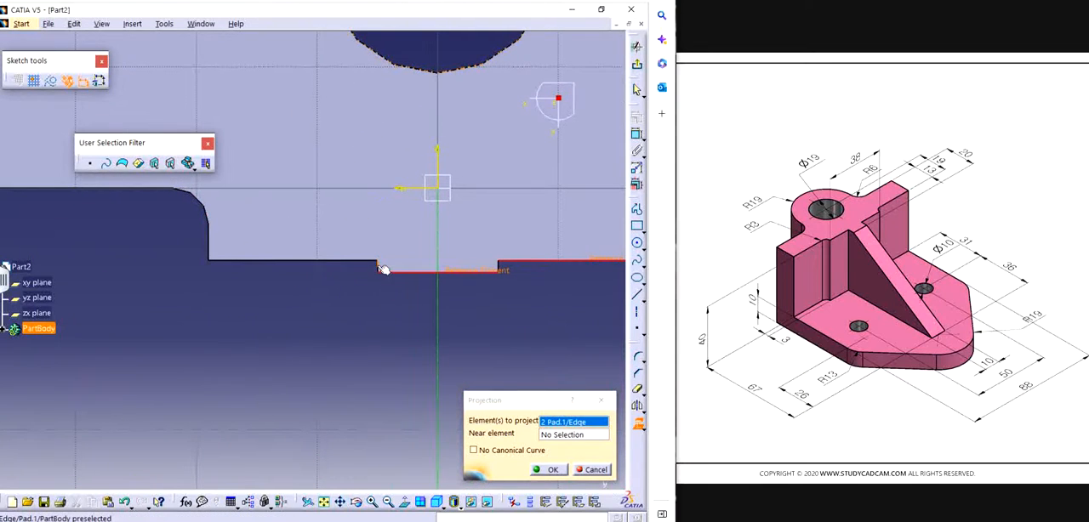
pyautogui.click(379, 269)
pyautogui.click(360, 263)
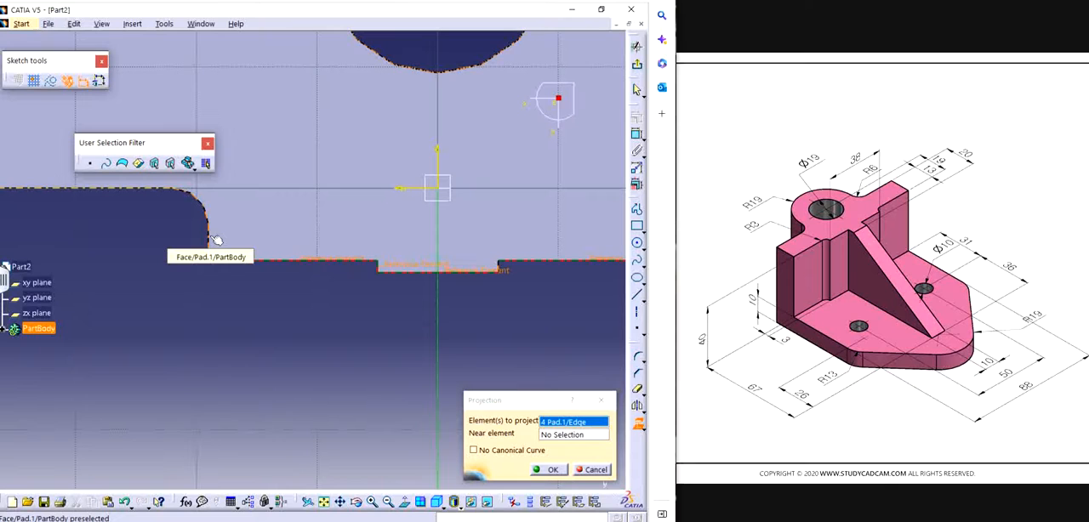
pyautogui.click(209, 238)
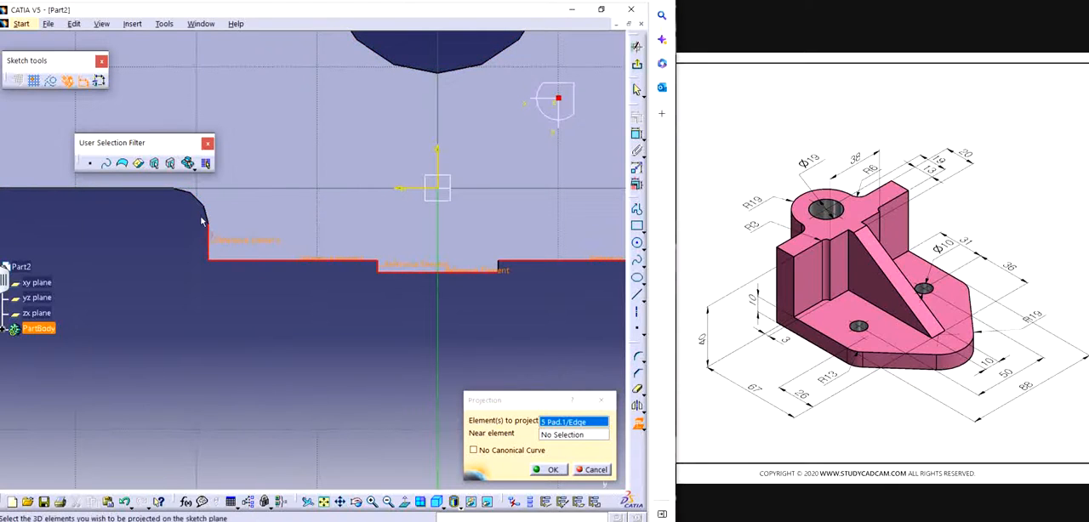
pyautogui.click(208, 211)
pyautogui.click(147, 189)
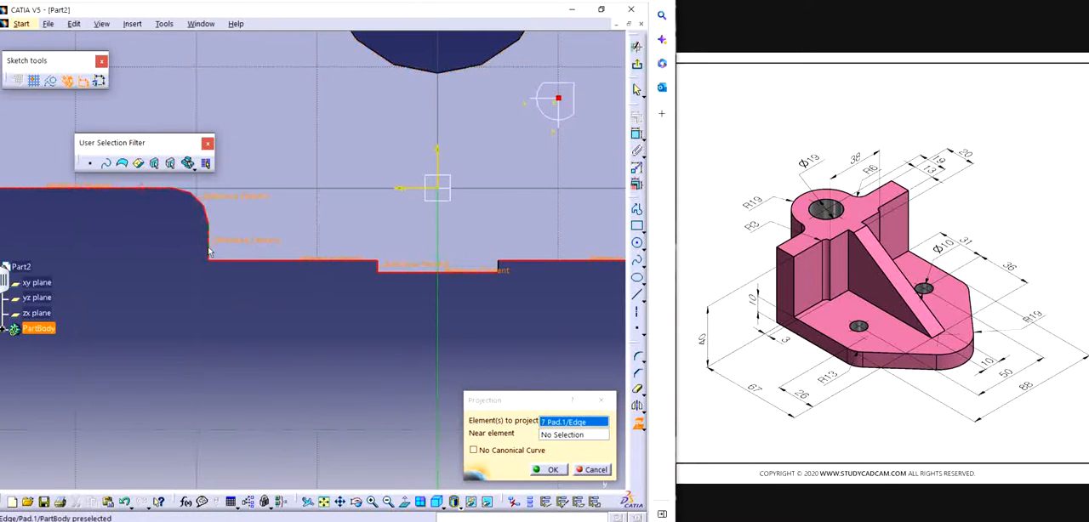
# Step: Add the short side, fillet and straight edge on the upright's opposite side, project all the selected edges and exit the sketch
pyautogui.moveTo(213, 255); pyautogui.dragTo(372, 349, button='middle')
pyautogui.moveTo(459, 319); pyautogui.dragTo(201, 329, button='middle')
pyautogui.moveTo(438, 302); pyautogui.dragTo(375, 253, button='middle')
pyautogui.click(242, 299)
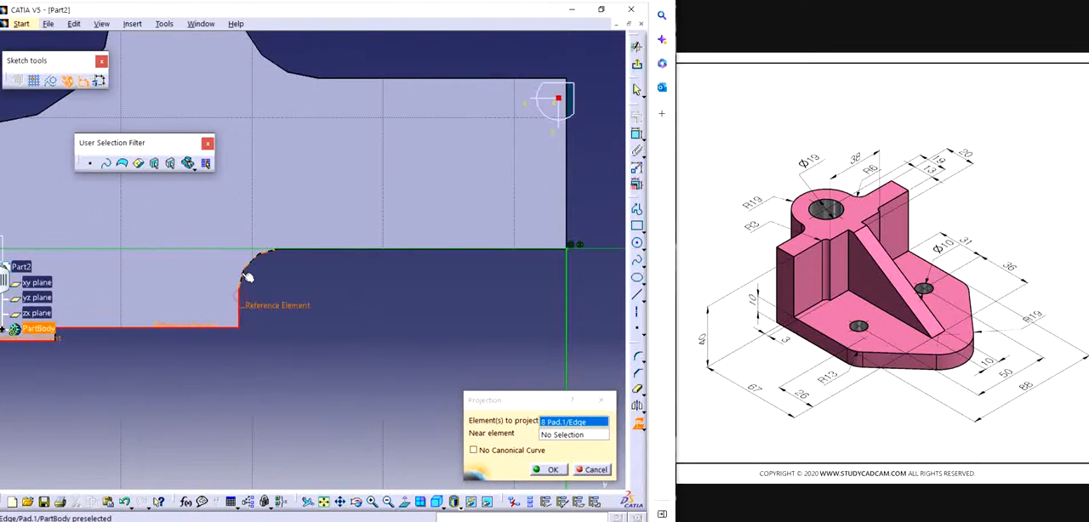
pyautogui.click(246, 268)
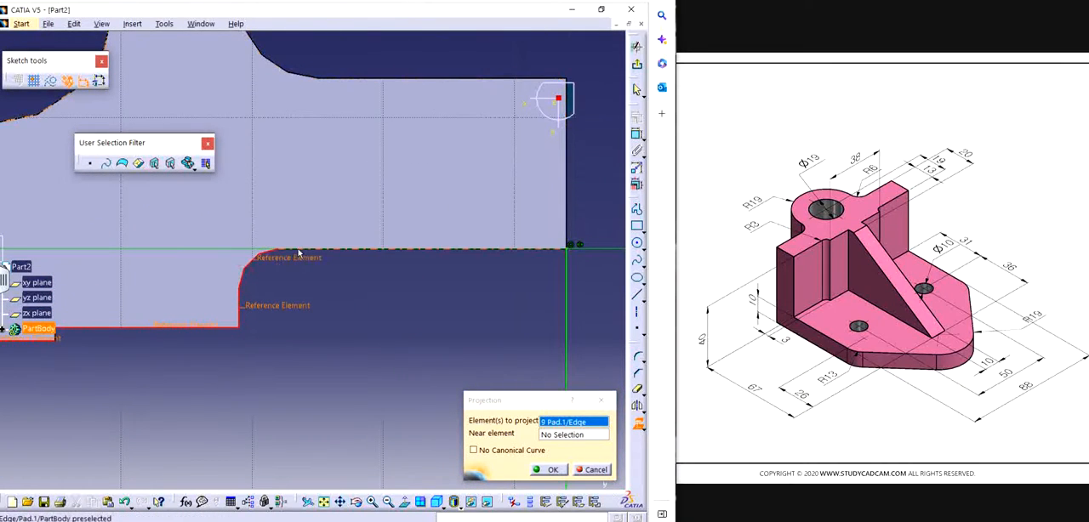
pyautogui.click(302, 251)
pyautogui.moveTo(396, 309); pyautogui.dragTo(516, 469, button='middle')
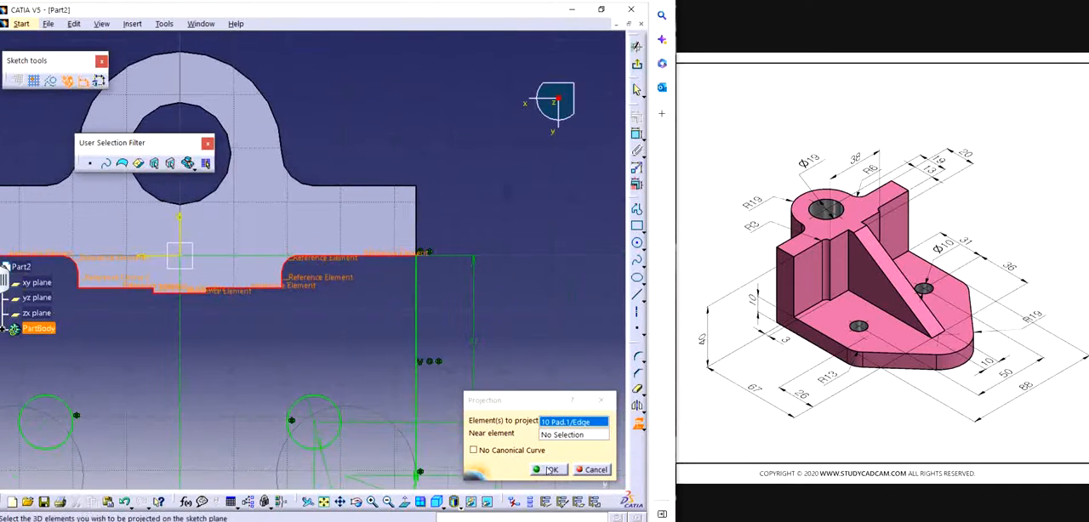
pyautogui.click(552, 470)
pyautogui.click(501, 253)
pyautogui.moveTo(404, 302)
pyautogui.mouseDown(button='middle')
pyautogui.moveTo(439, 207)
pyautogui.moveTo(377, 295)
pyautogui.moveTo(358, 176)
pyautogui.mouseUp(button='middle')
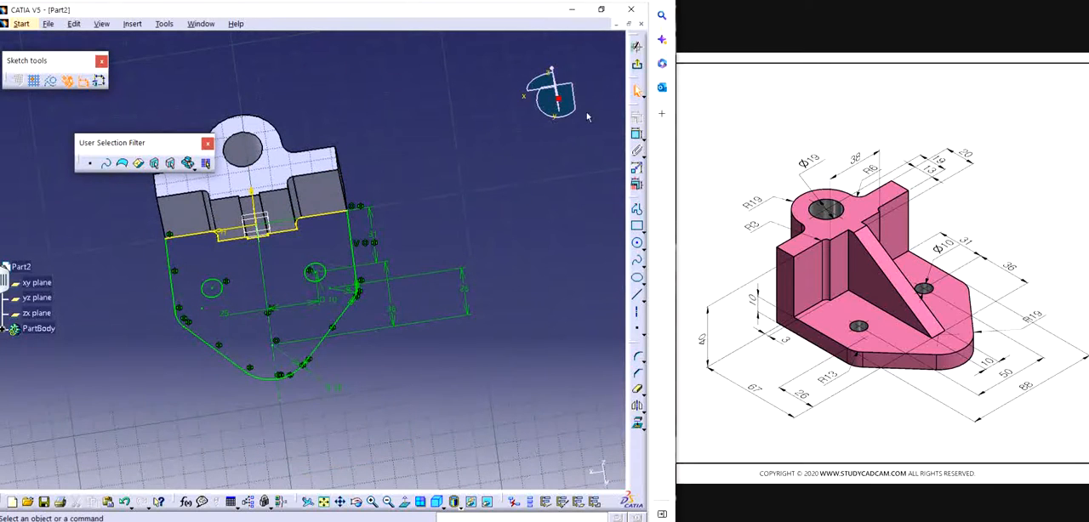
pyautogui.click(636, 44)
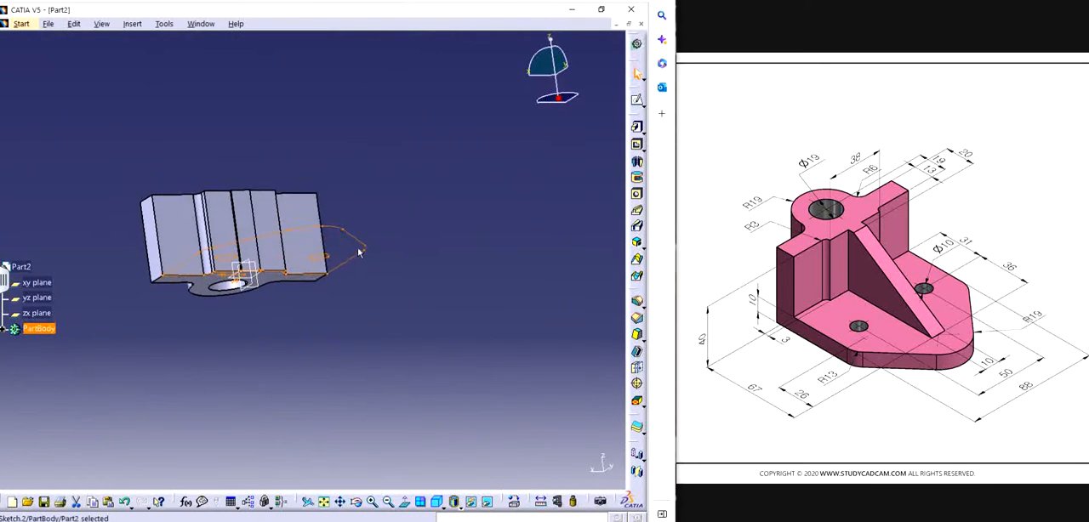
# Step: Try to pad the base plate sketch with a length of 10 mm
pyautogui.moveTo(359, 253); pyautogui.dragTo(360, 377, button='middle')
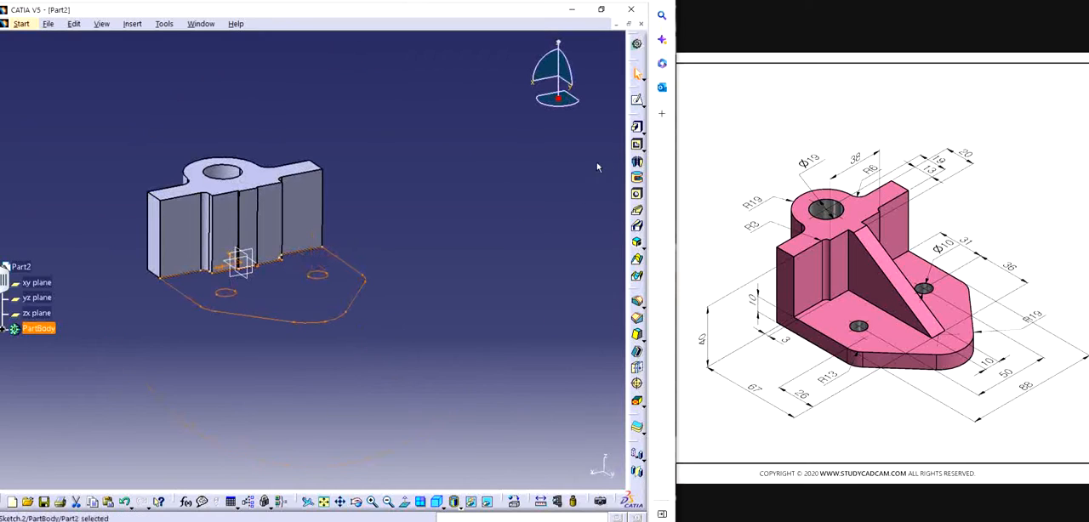
pyautogui.click(636, 126)
pyautogui.click(364, 312)
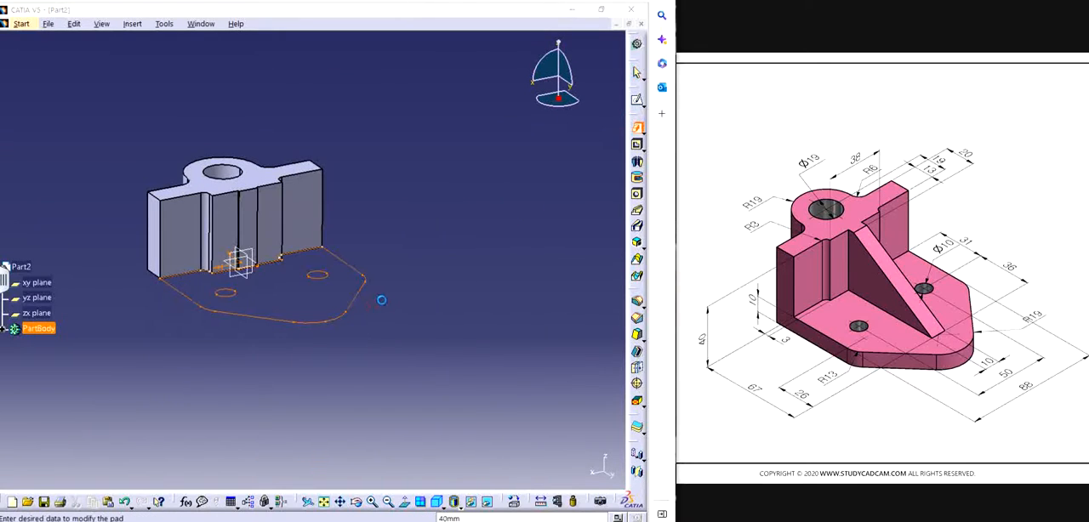
pyautogui.moveTo(381, 300); pyautogui.dragTo(322, 315, button='middle')
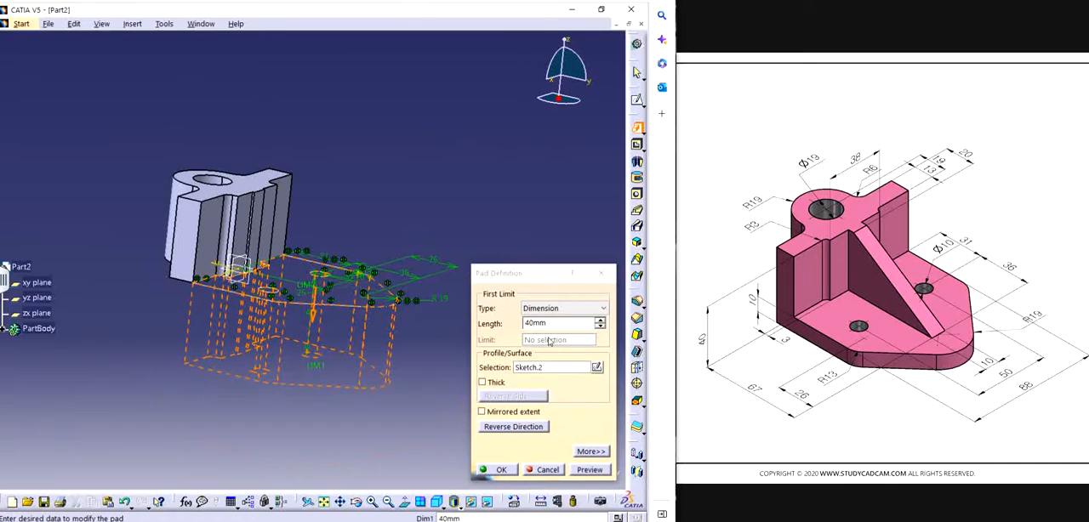
pyautogui.moveTo(568, 322); pyautogui.dragTo(446, 325)
pyautogui.write('10')
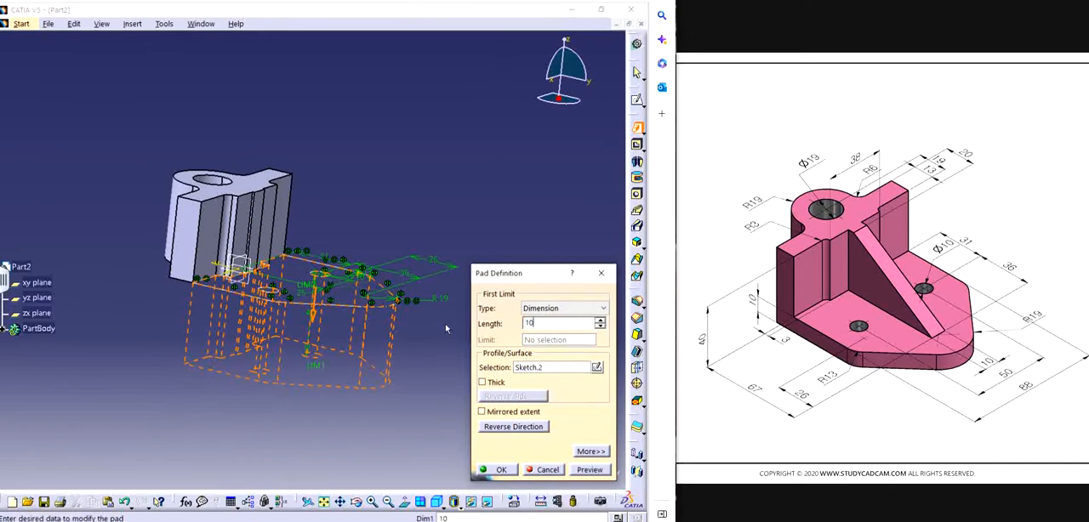
pyautogui.press('Return')
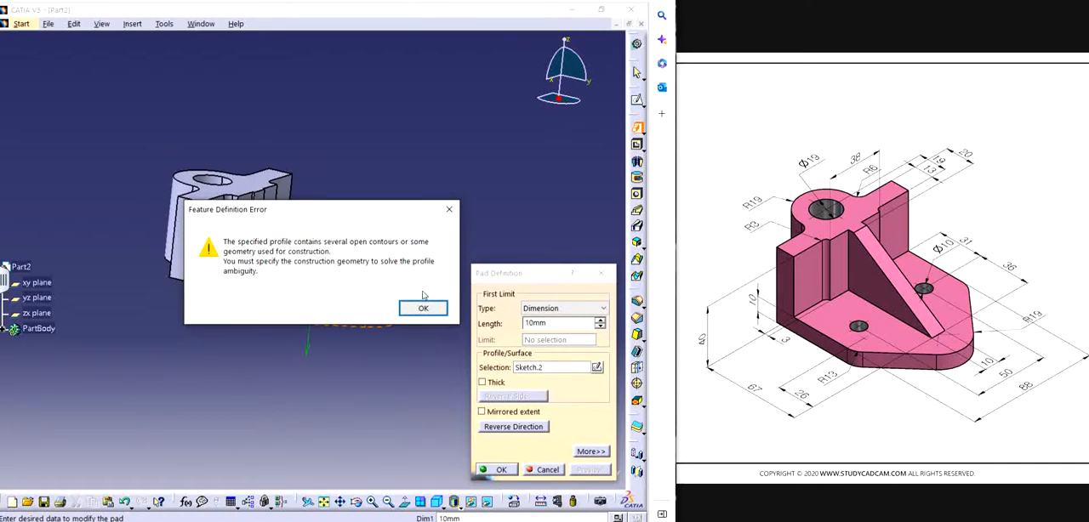
pyautogui.click(423, 308)
pyautogui.click(600, 273)
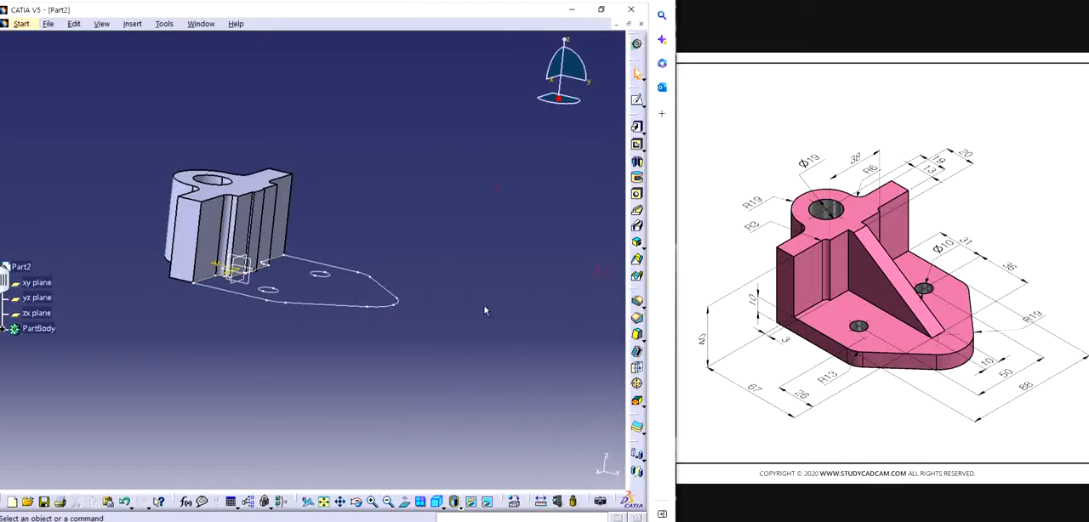
# Step: Reopen the base plate sketch, project the missing short edge of the upright's central step and exit the sketch
pyautogui.moveTo(485, 310)
pyautogui.mouseDown(button='middle')
pyautogui.moveTo(415, 375)
pyautogui.moveTo(396, 340)
pyautogui.moveTo(456, 422)
pyautogui.moveTo(333, 229)
pyautogui.mouseUp(button='middle')
pyautogui.doubleClick(346, 225)
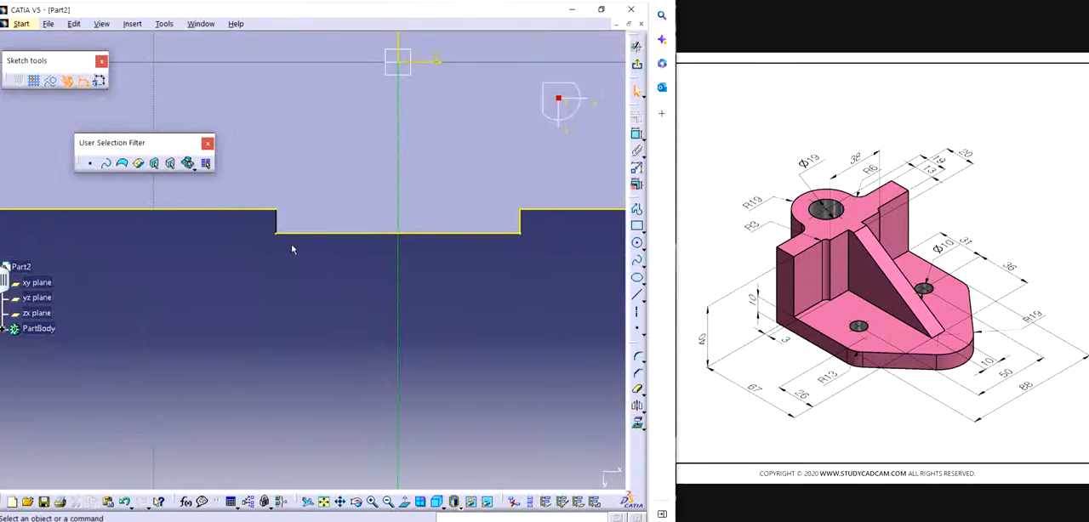
pyautogui.moveTo(293, 249)
pyautogui.mouseDown(button='middle')
pyautogui.moveTo(320, 285)
pyautogui.moveTo(369, 280)
pyautogui.moveTo(368, 306)
pyautogui.moveTo(419, 349)
pyautogui.mouseUp(button='middle')
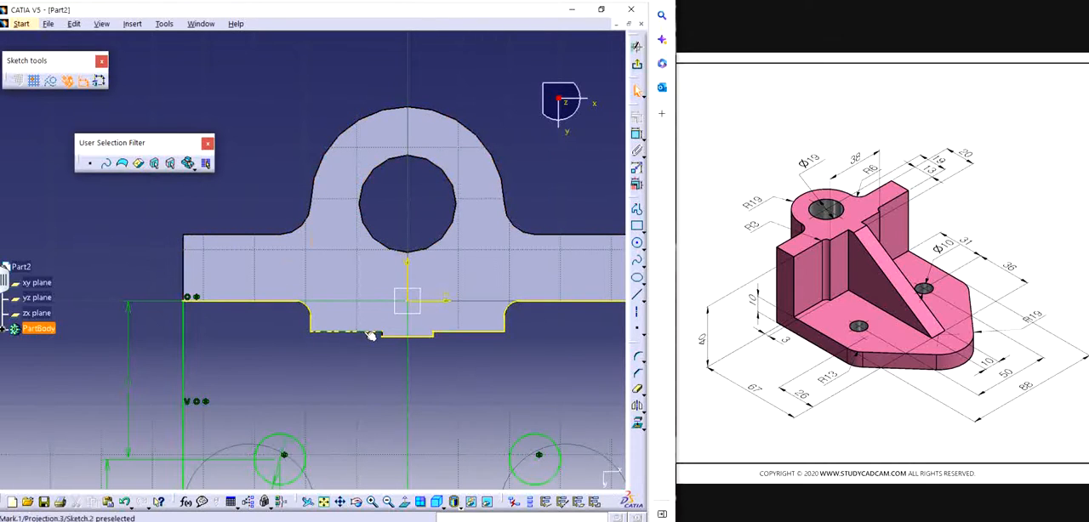
pyautogui.moveTo(370, 331); pyautogui.dragTo(442, 189, button='middle')
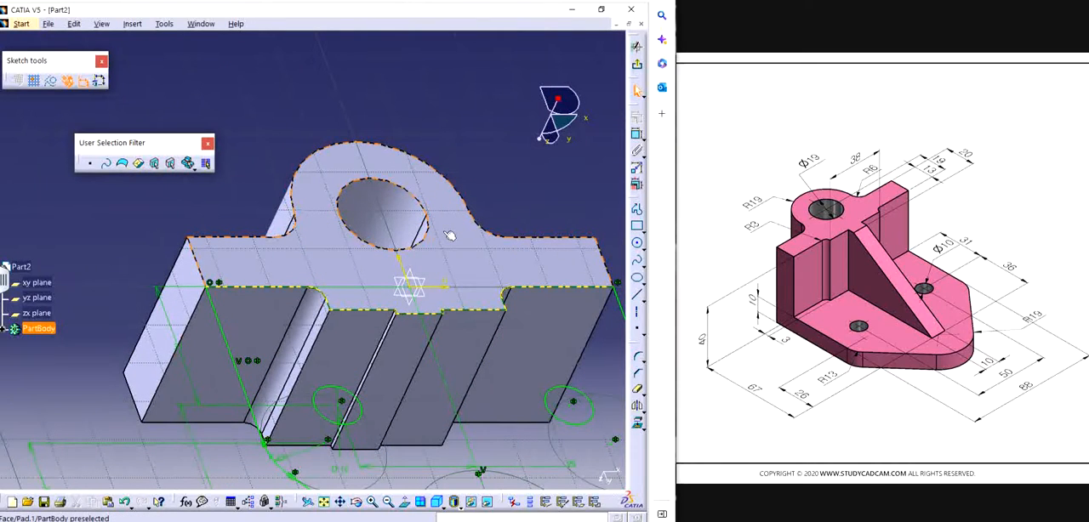
pyautogui.moveTo(316, 317); pyautogui.dragTo(247, 276, button='middle')
pyautogui.moveTo(405, 327); pyautogui.dragTo(389, 228, button='middle')
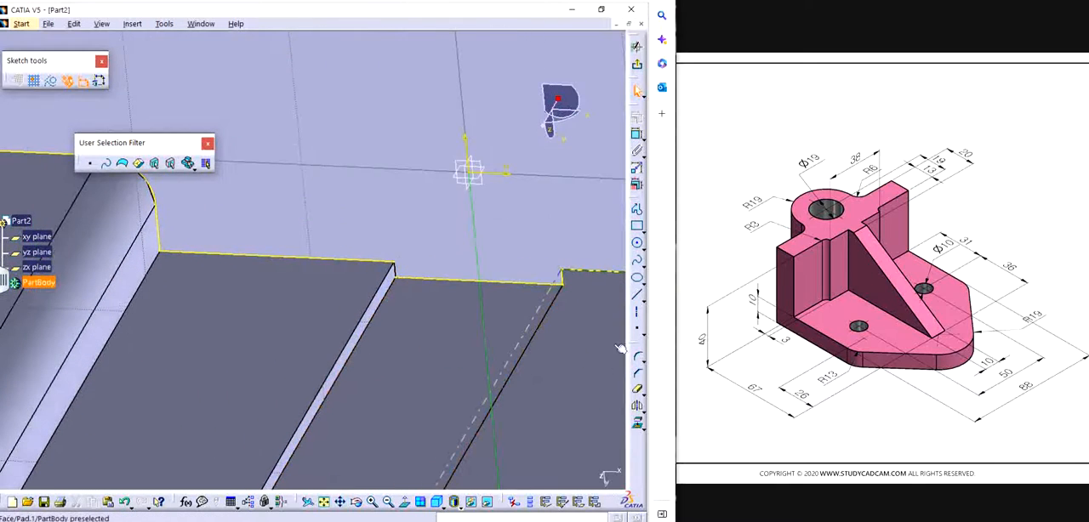
pyautogui.click(638, 423)
pyautogui.click(405, 273)
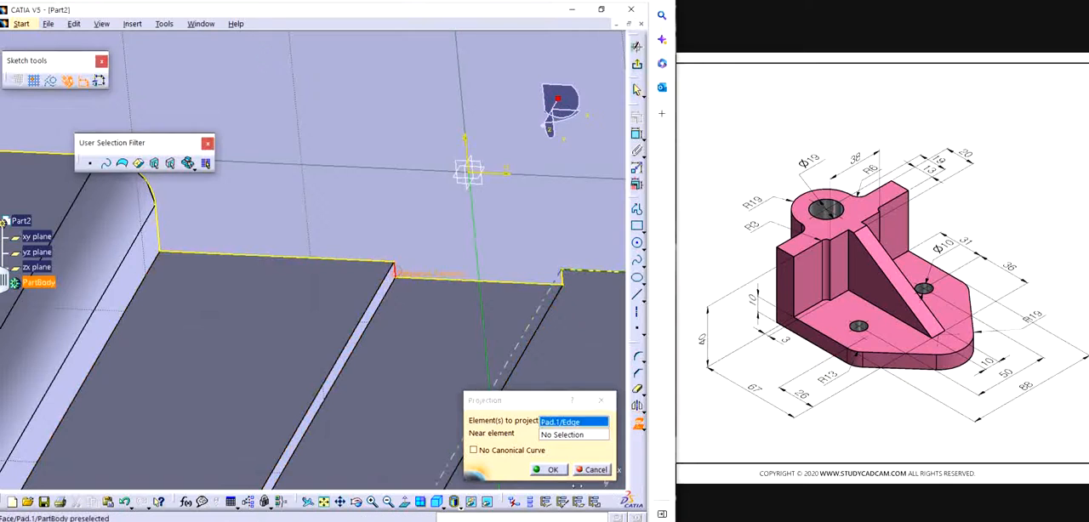
pyautogui.click(554, 470)
pyautogui.click(636, 65)
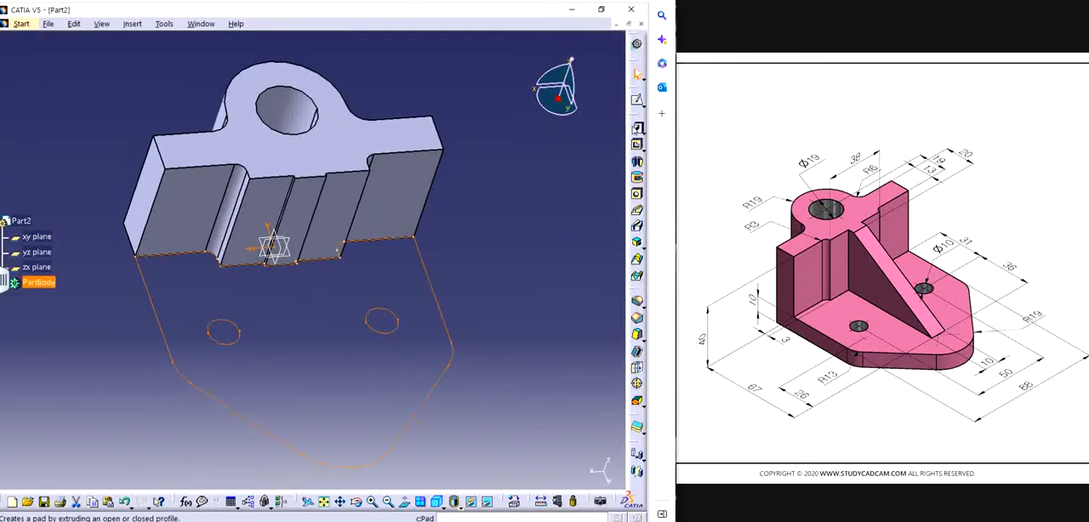
# Step: Pad the base plate sketch with a length of 10 mm
pyautogui.click(637, 128)
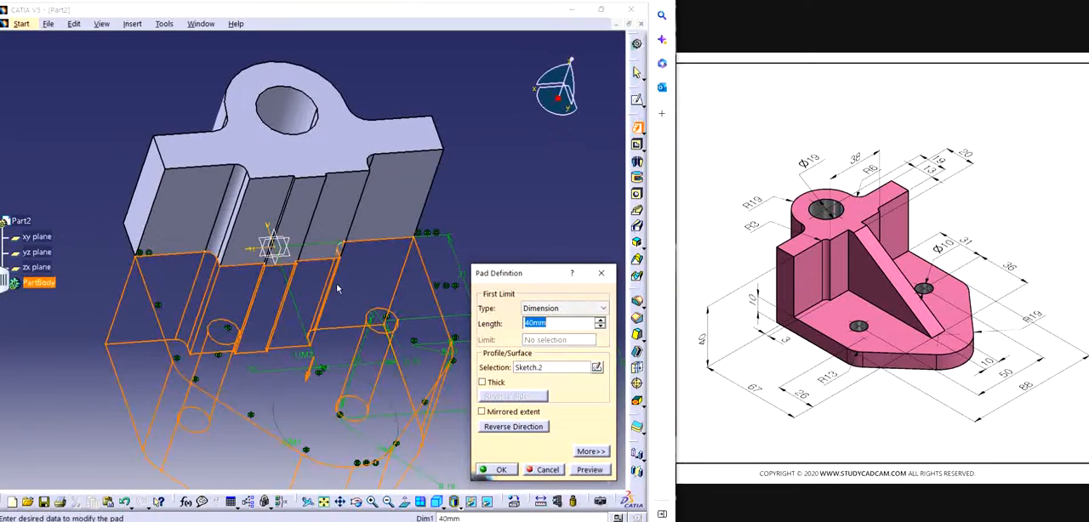
pyautogui.press('Return')
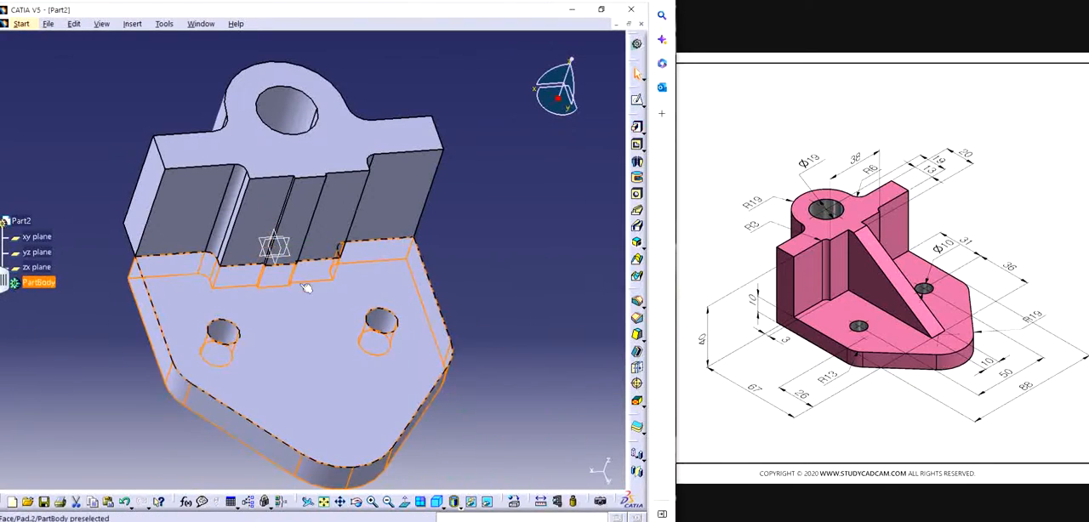
pyautogui.moveTo(464, 228); pyautogui.dragTo(290, 250, button='middle')
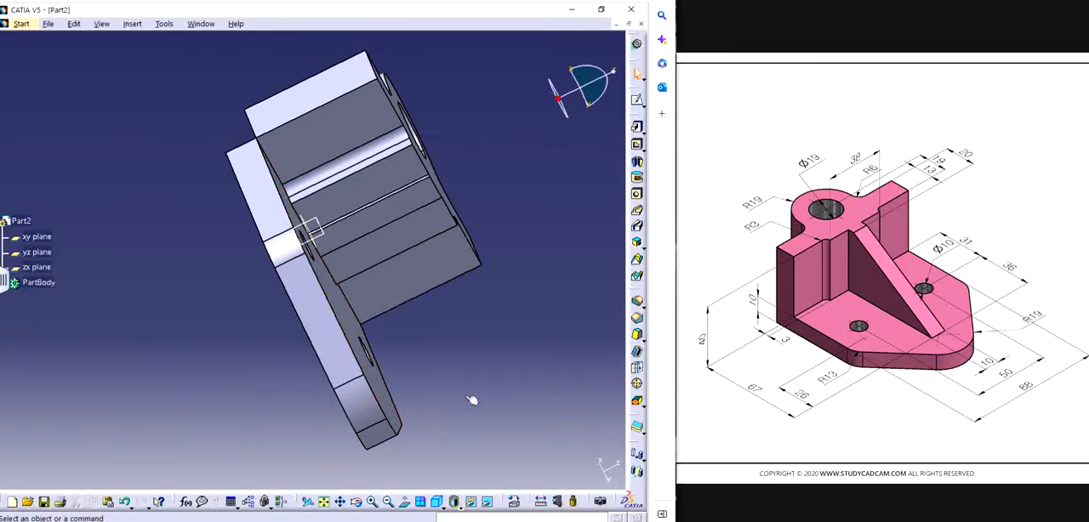
# Step: Open the base plate pad's definition and reopen its profile sketch for editing
pyautogui.moveTo(474, 401); pyautogui.dragTo(520, 316, button='middle')
pyautogui.moveTo(365, 174); pyautogui.dragTo(273, 295, button='middle')
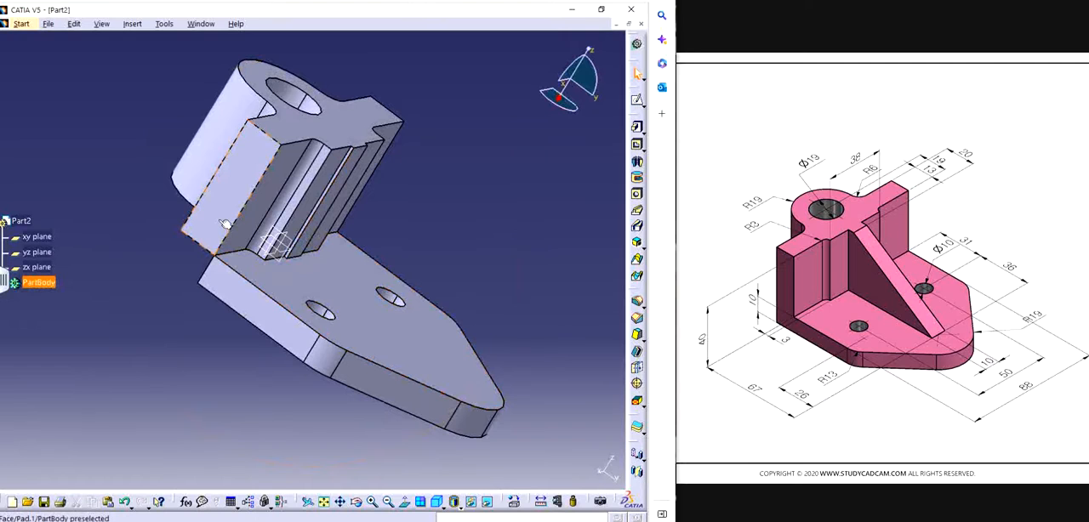
pyautogui.doubleClick(282, 281)
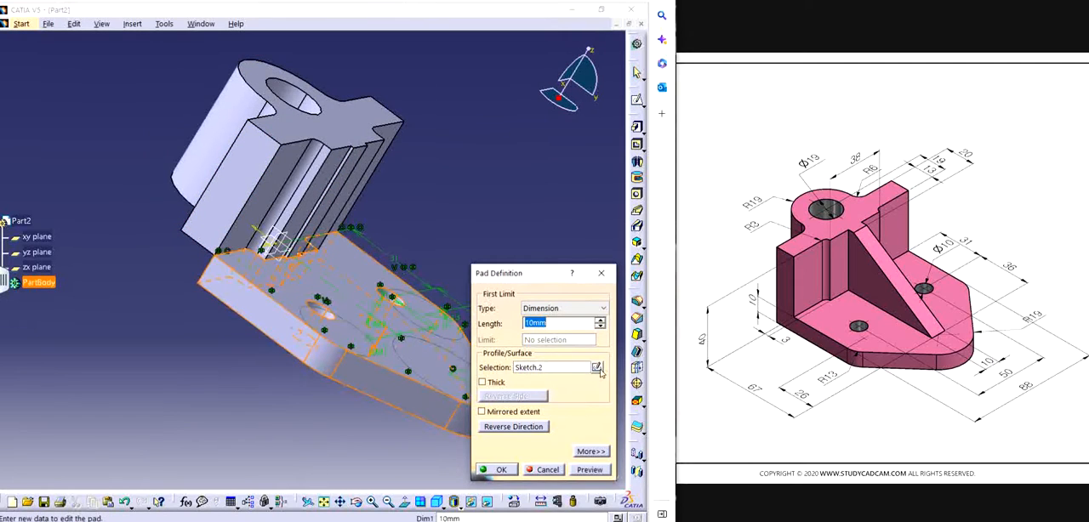
pyautogui.click(597, 368)
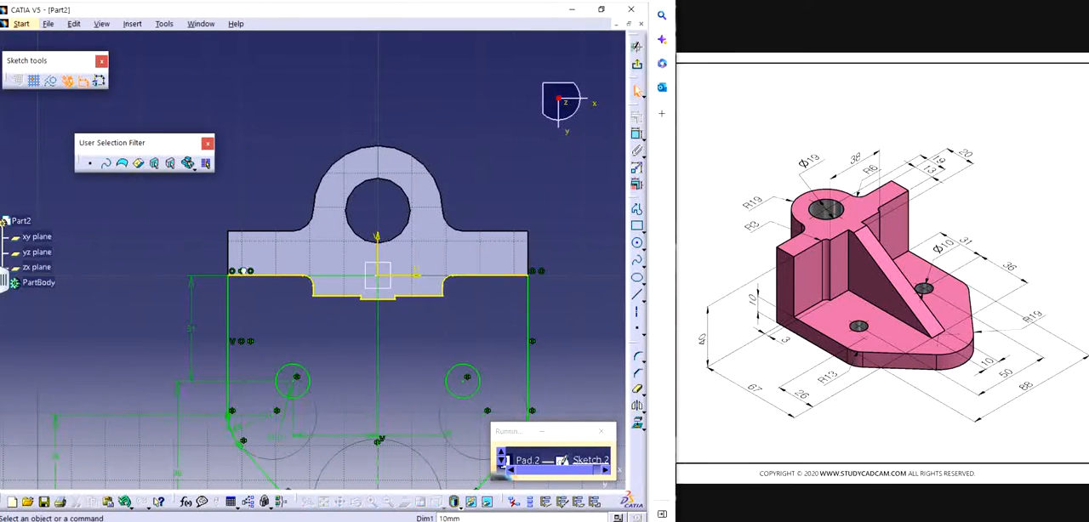
# Step: Try to delete all the projected upright edges from the sketch at once, and undo the deletion
pyautogui.moveTo(176, 251); pyautogui.dragTo(575, 320)
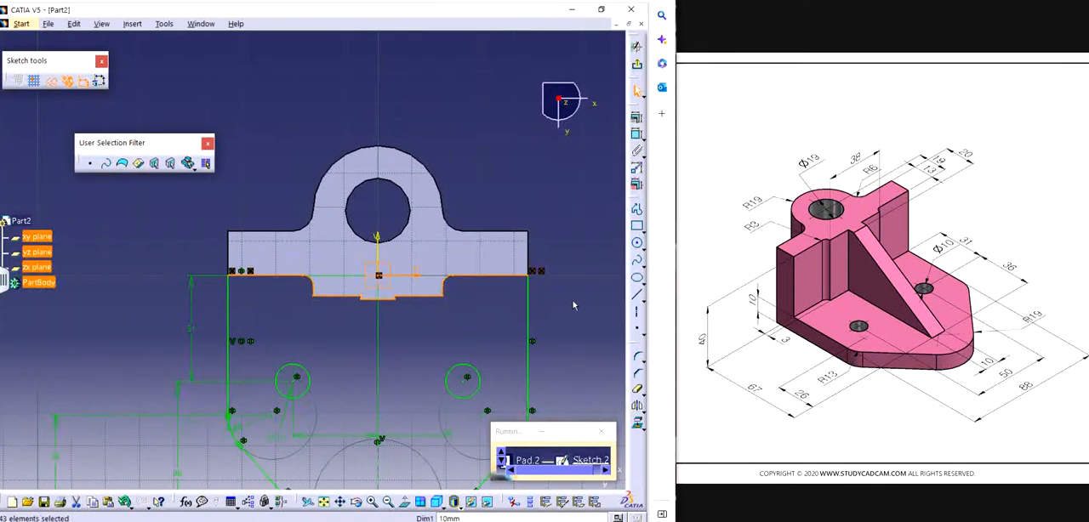
pyautogui.press('Delete')
pyautogui.hotkey('ctrl', 'z')
# Step: Delete the projected upright edges from the base plate sketch and a coincidence constraint at the right side line's upper end
pyautogui.click(279, 276)
pyautogui.press('Delete')
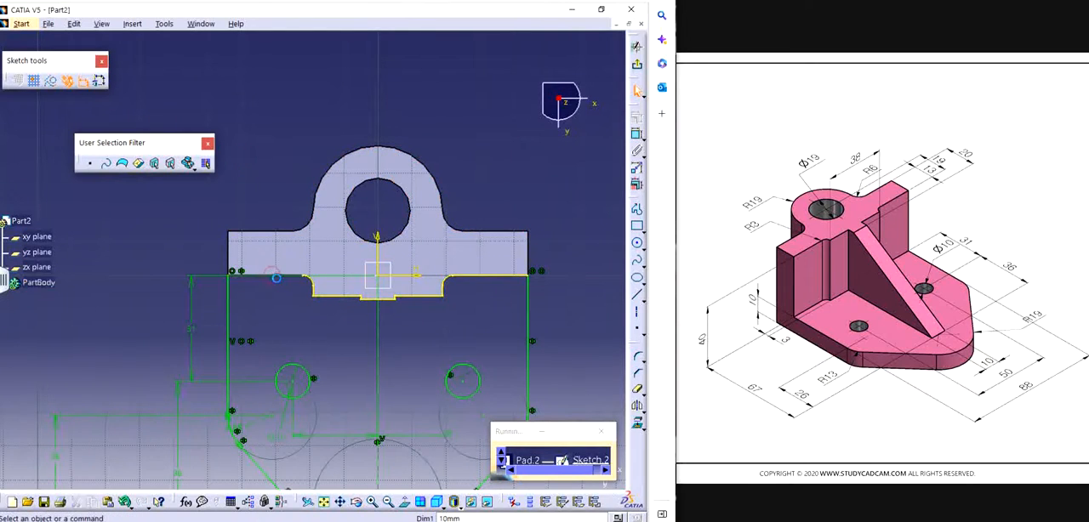
pyautogui.moveTo(273, 213); pyautogui.dragTo(473, 329)
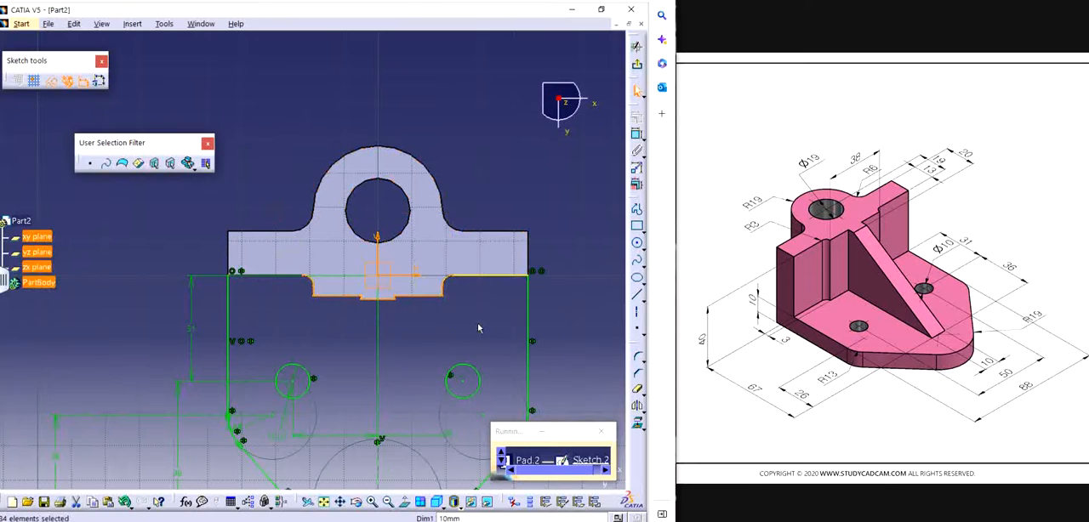
pyautogui.press('Delete')
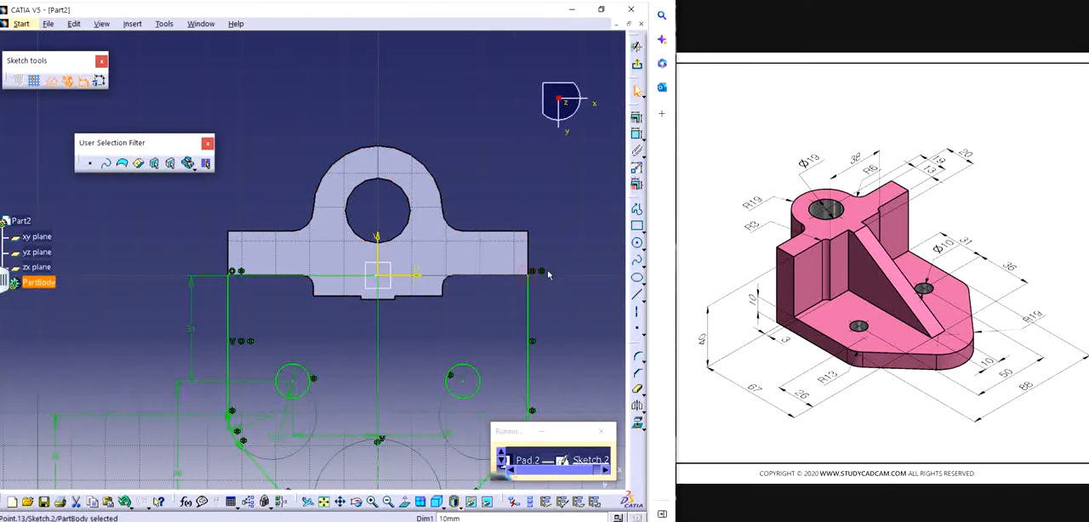
pyautogui.click(538, 271)
pyautogui.press('Delete')
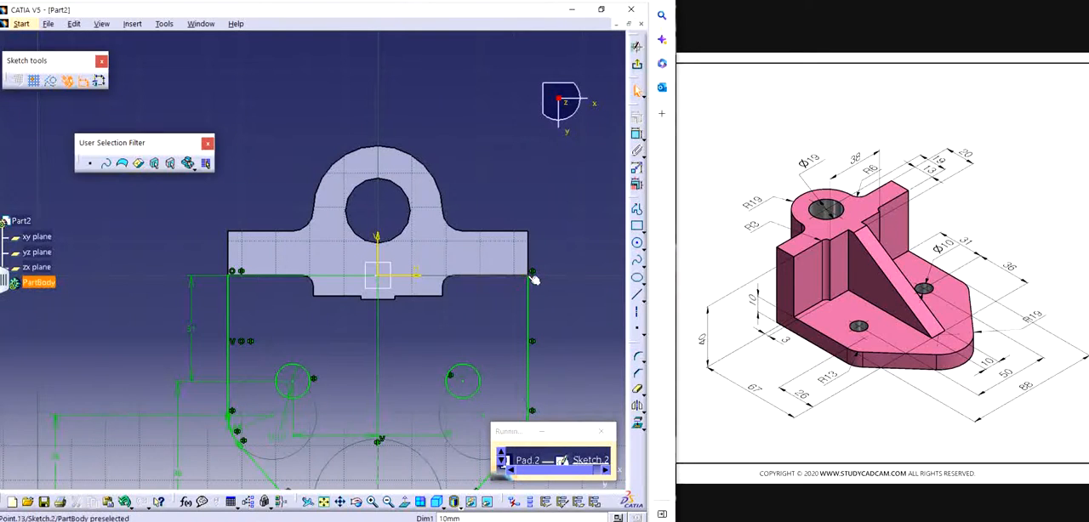
pyautogui.keyDown('ctrl'); pyautogui.click(523, 234); pyautogui.keyUp('ctrl')
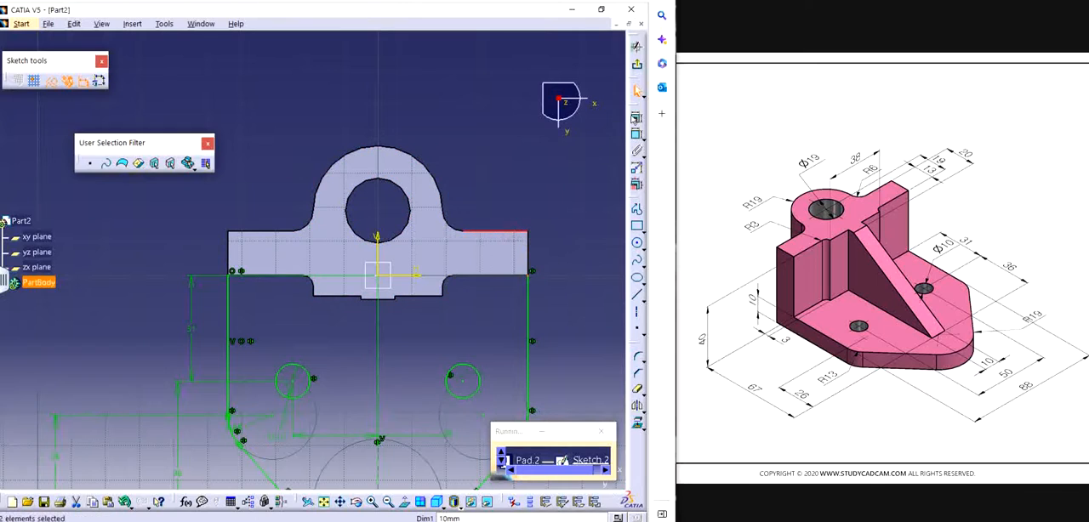
pyautogui.click(636, 119)
pyautogui.click(576, 312)
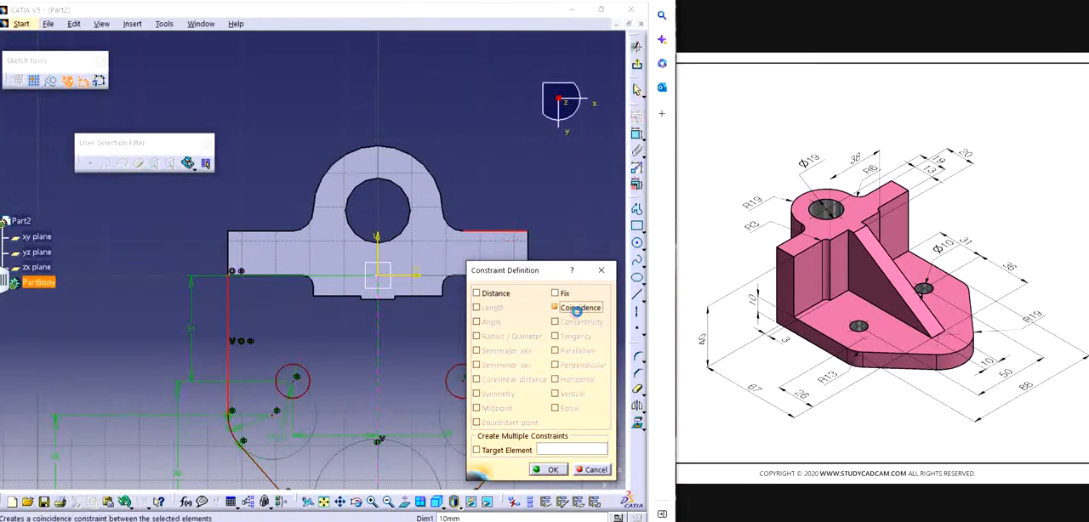
pyautogui.click(601, 273)
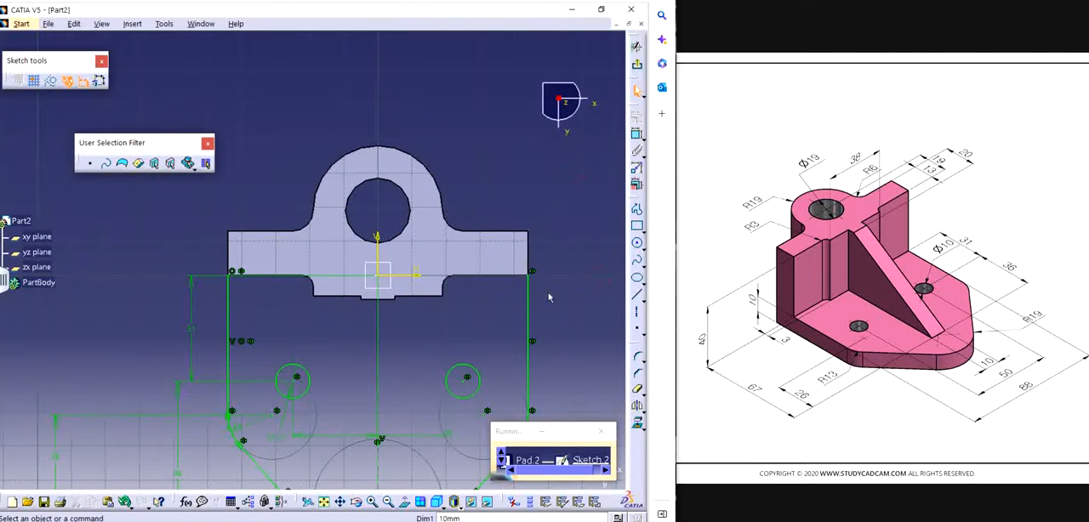
# Step: Remove the remaining constraint from the right side line's upper endpoint and extend the line up to the upright's back edge
pyautogui.click(528, 270)
pyautogui.click(573, 240)
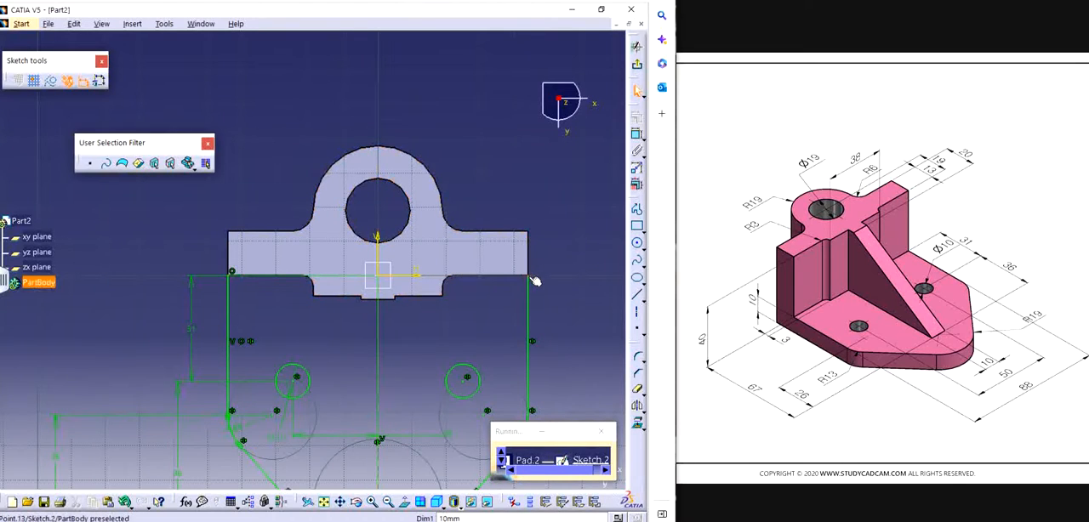
pyautogui.moveTo(531, 261); pyautogui.dragTo(530, 230)
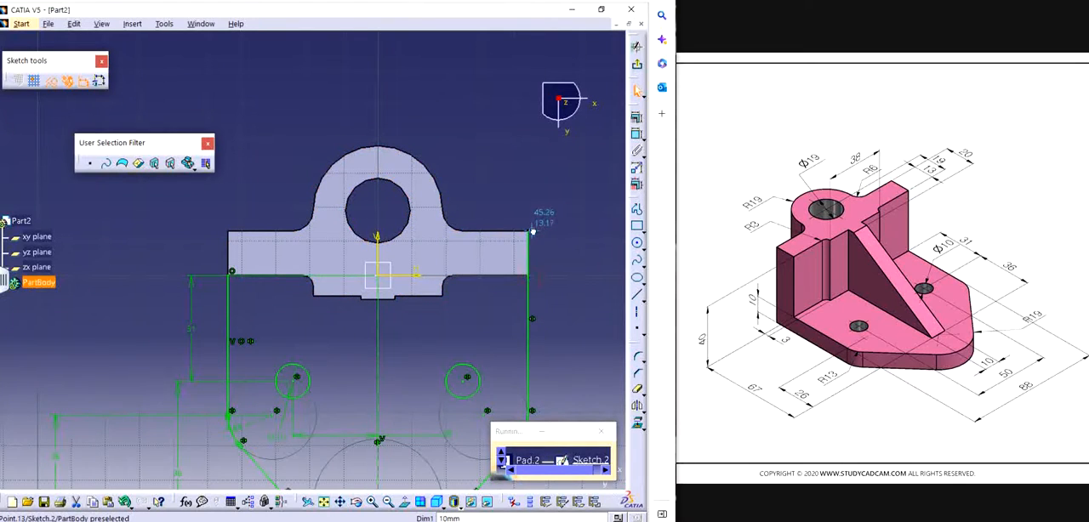
pyautogui.click(557, 265)
# Step: Constrain the right side line's upper endpoint to be coincident with the upright's straight back edge
pyautogui.moveTo(525, 256)
pyautogui.mouseDown(button='middle')
pyautogui.moveTo(462, 205)
pyautogui.moveTo(534, 254)
pyautogui.moveTo(442, 279)
pyautogui.mouseUp(button='middle')
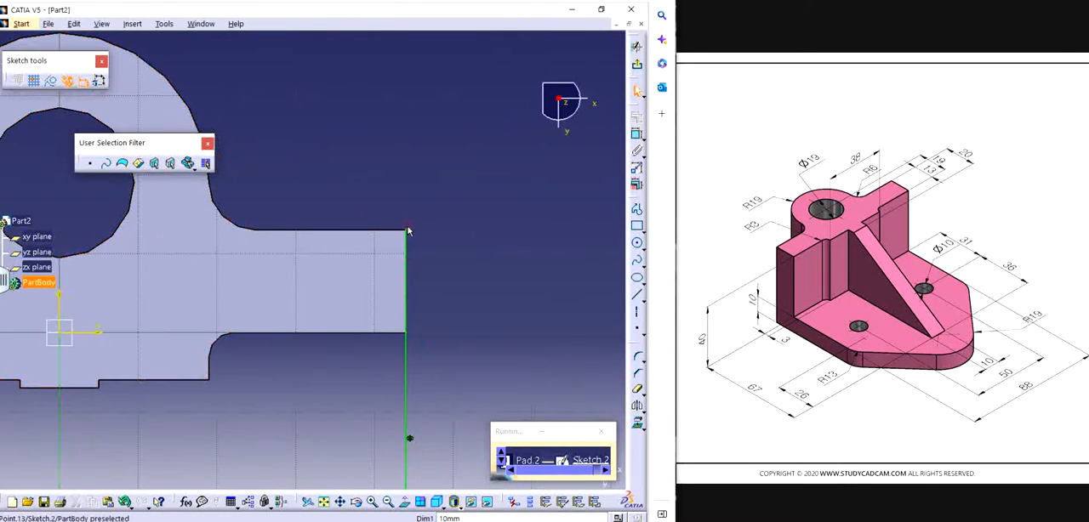
pyautogui.click(374, 229)
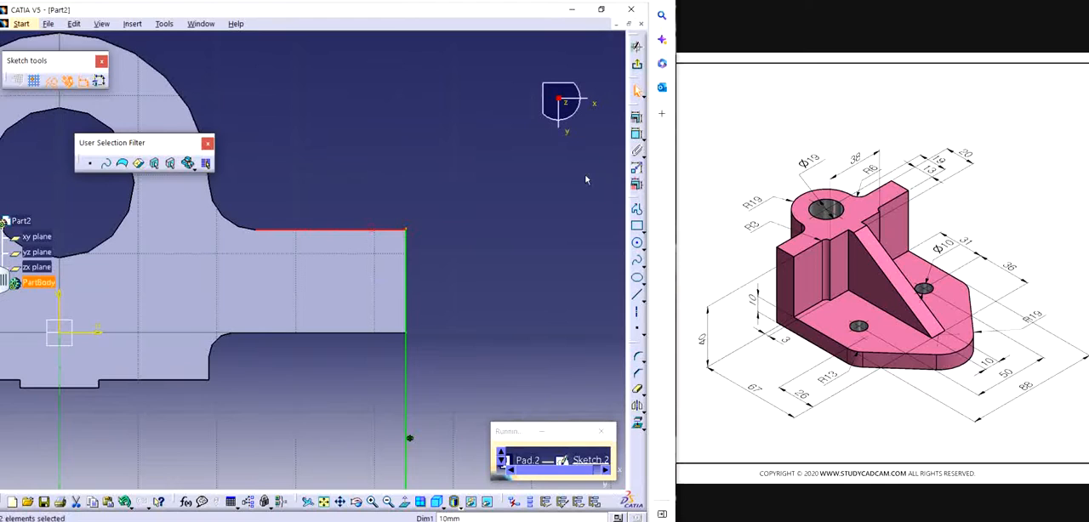
pyautogui.click(633, 119)
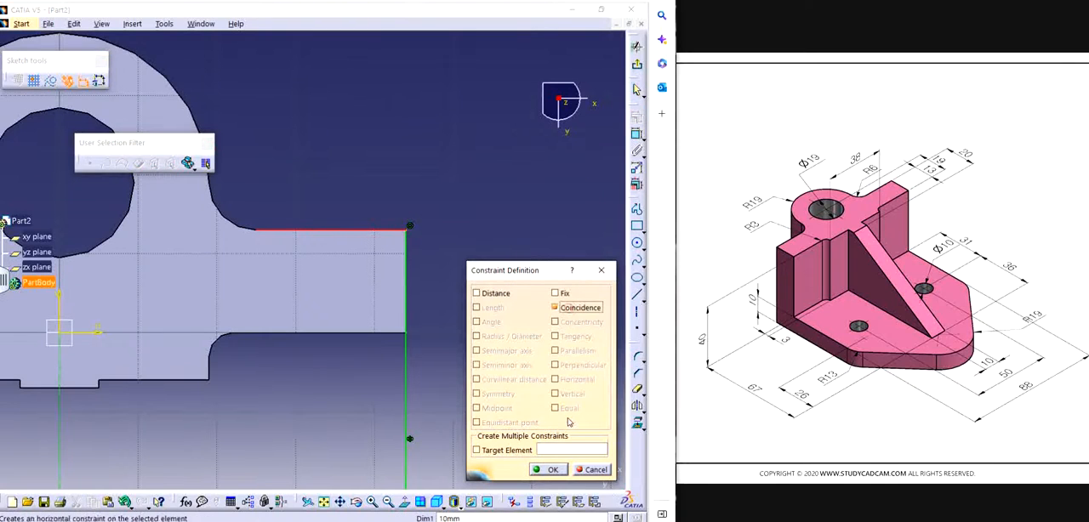
pyautogui.click(551, 470)
# Step: Extend the left side line's upper endpoint up to the upright's back edge
pyautogui.moveTo(359, 276)
pyautogui.mouseDown(button='middle')
pyautogui.moveTo(410, 307)
pyautogui.moveTo(151, 311)
pyautogui.moveTo(189, 317)
pyautogui.mouseUp(button='middle')
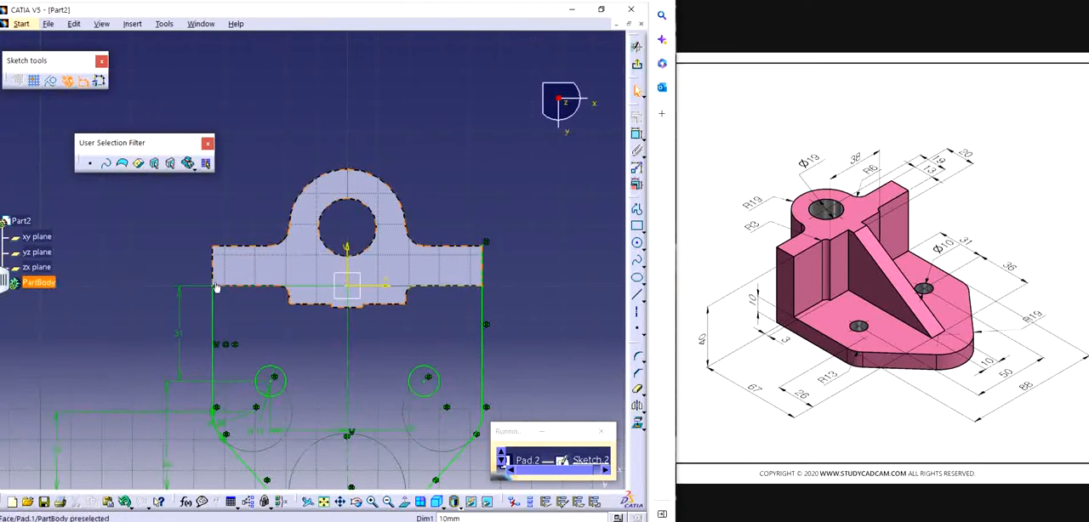
pyautogui.moveTo(214, 289); pyautogui.dragTo(215, 247)
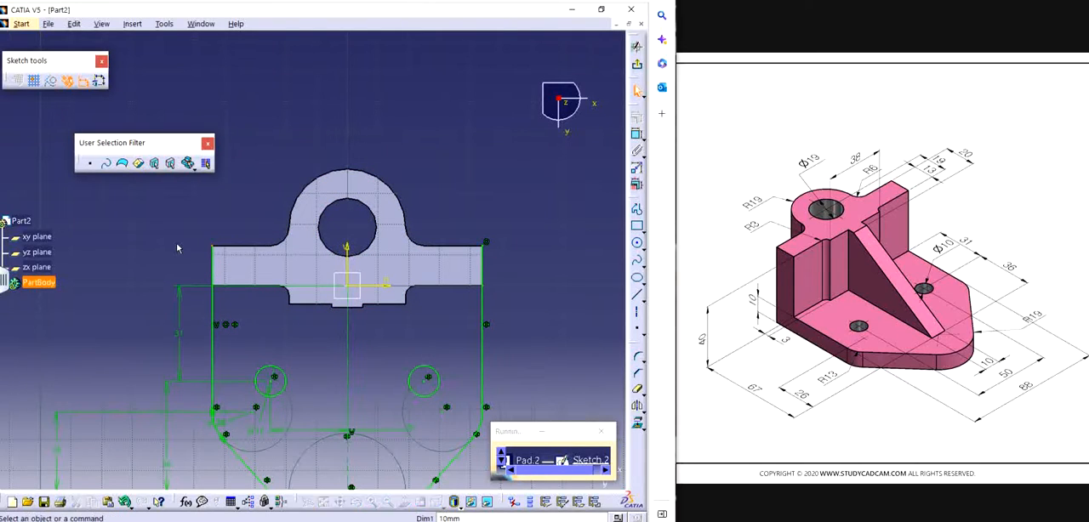
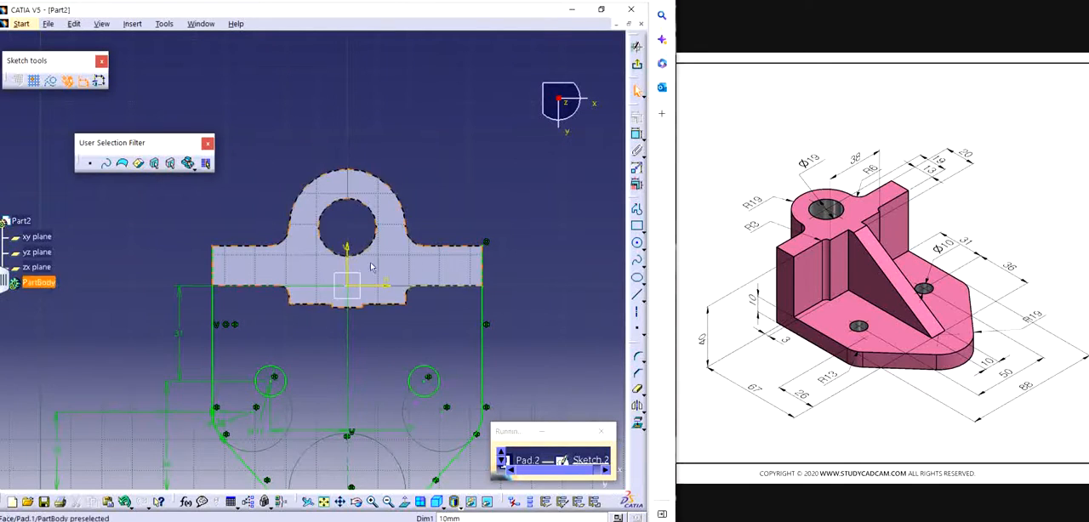
# Step: Project the upright's large hole edge into the base plate sketch
pyautogui.click(638, 423)
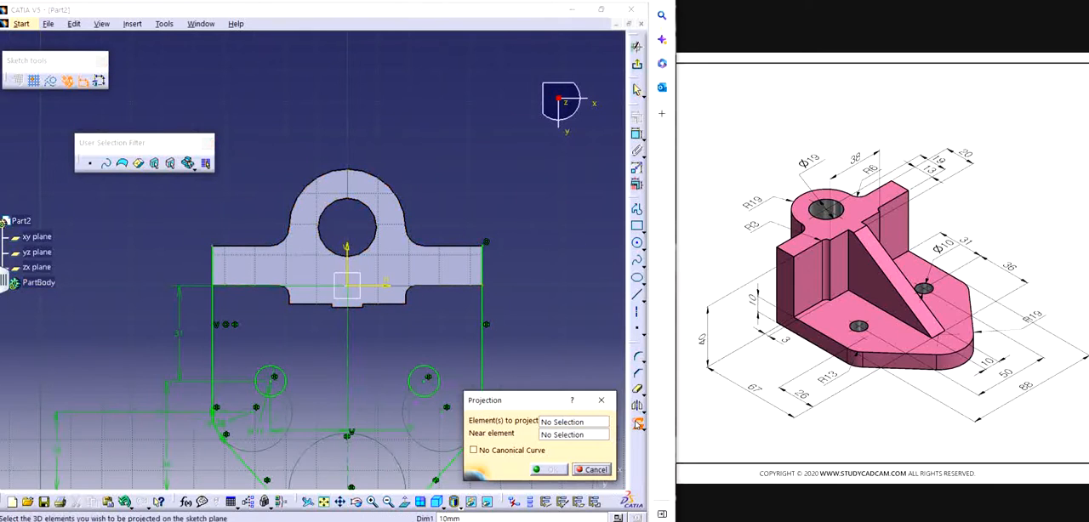
pyautogui.click(327, 206)
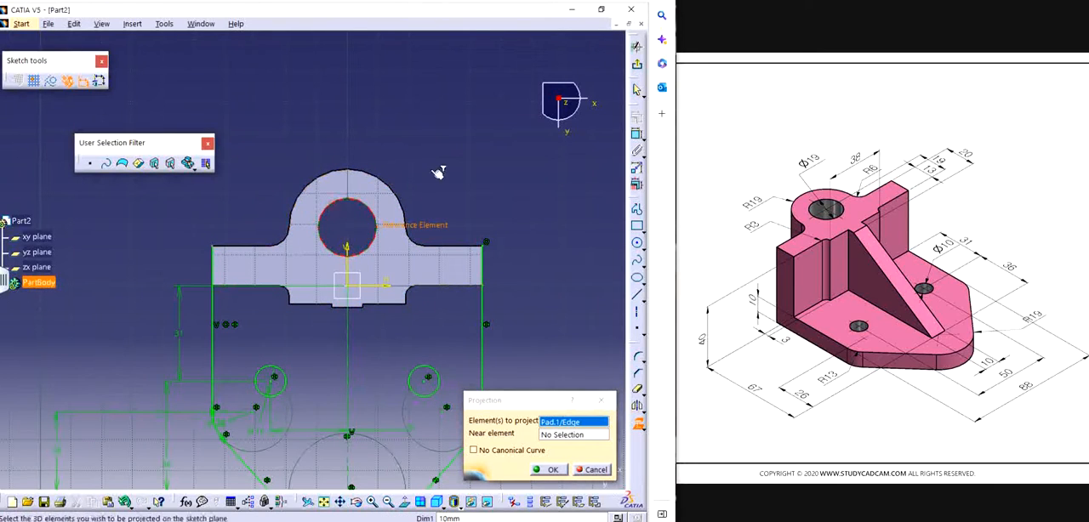
pyautogui.click(552, 470)
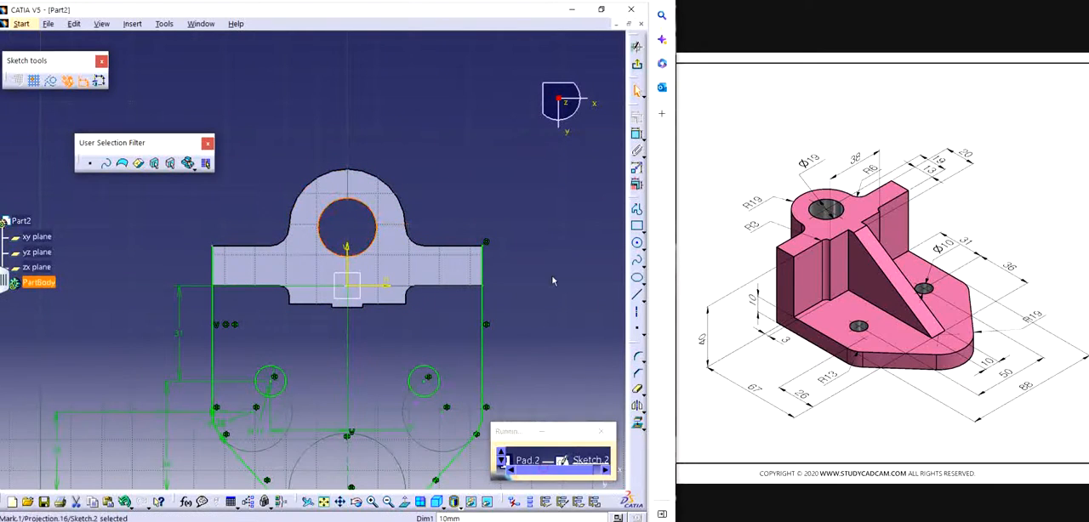
# Step: Draw an 88 mm horizontal line joining the upper endpoints of the two side lines along the upright's straight back edge
pyautogui.click(637, 208)
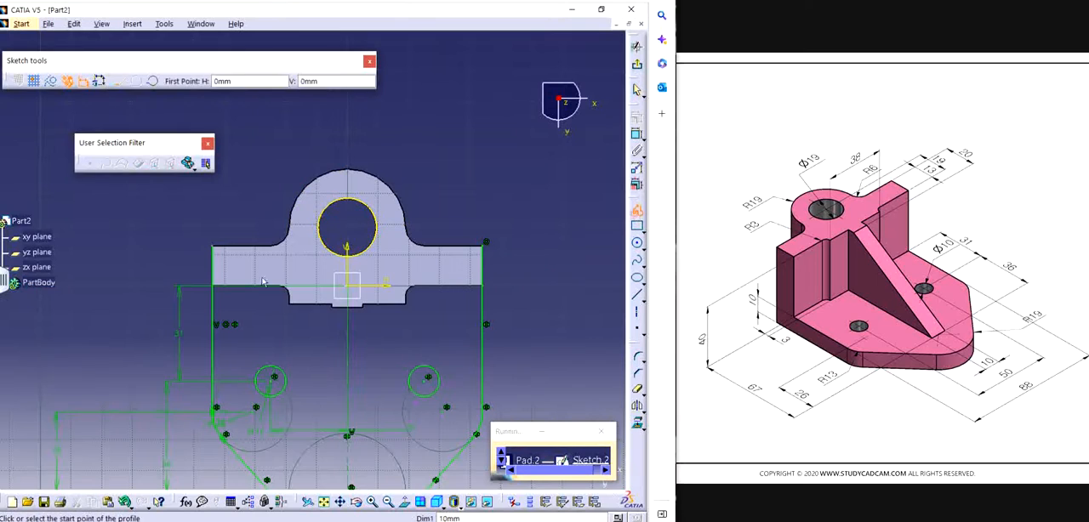
pyautogui.click(214, 246)
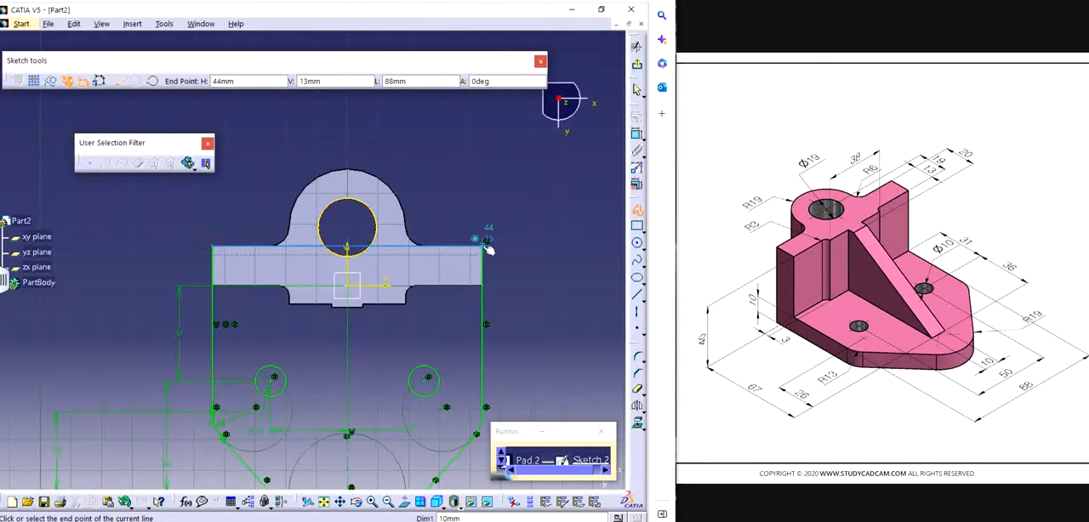
pyautogui.doubleClick(483, 246)
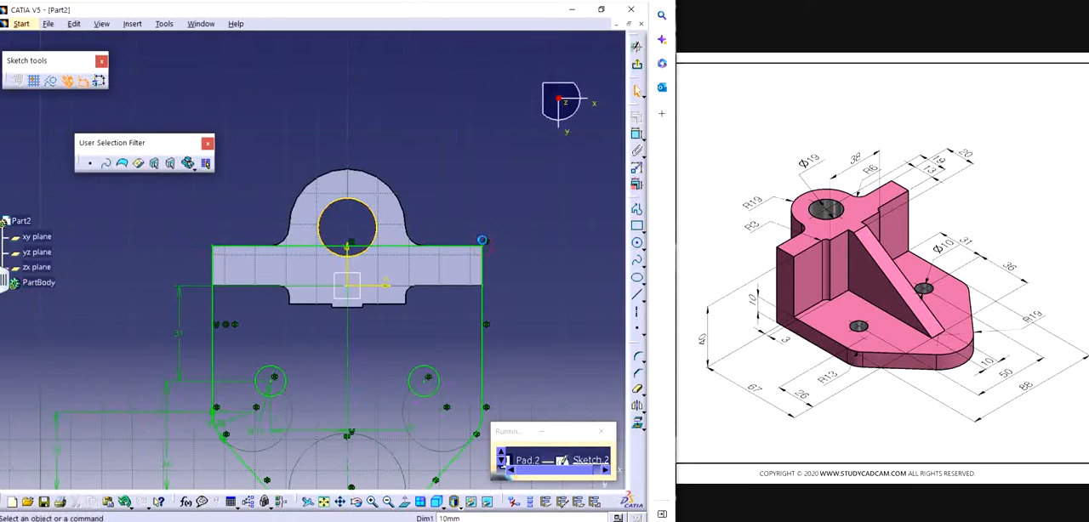
# Step: Quick-trim the part of the horizontal line that lies inside the projected hole circle
pyautogui.click(636, 389)
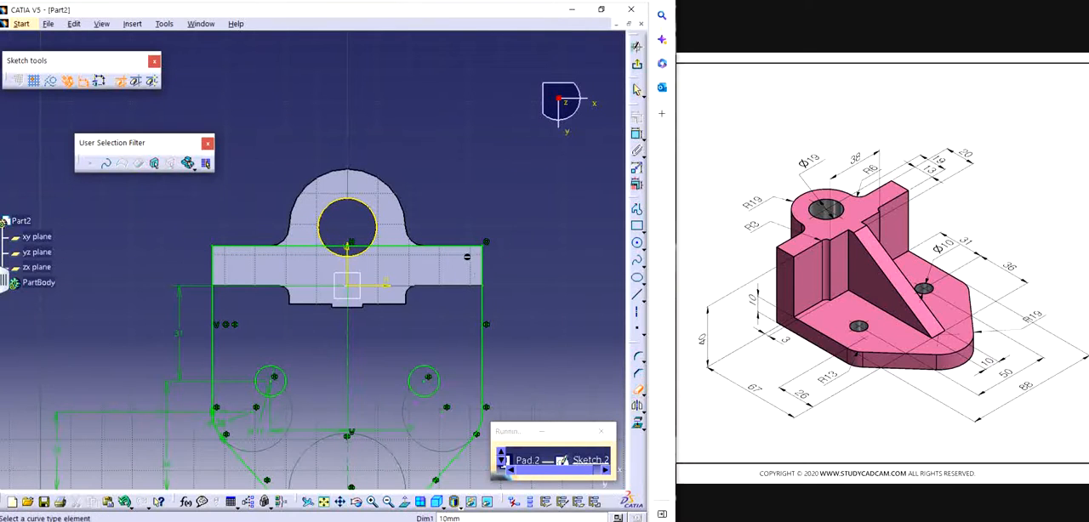
pyautogui.moveTo(413, 282)
pyautogui.mouseDown(button='middle')
pyautogui.moveTo(379, 292)
pyautogui.moveTo(374, 256)
pyautogui.mouseUp(button='middle')
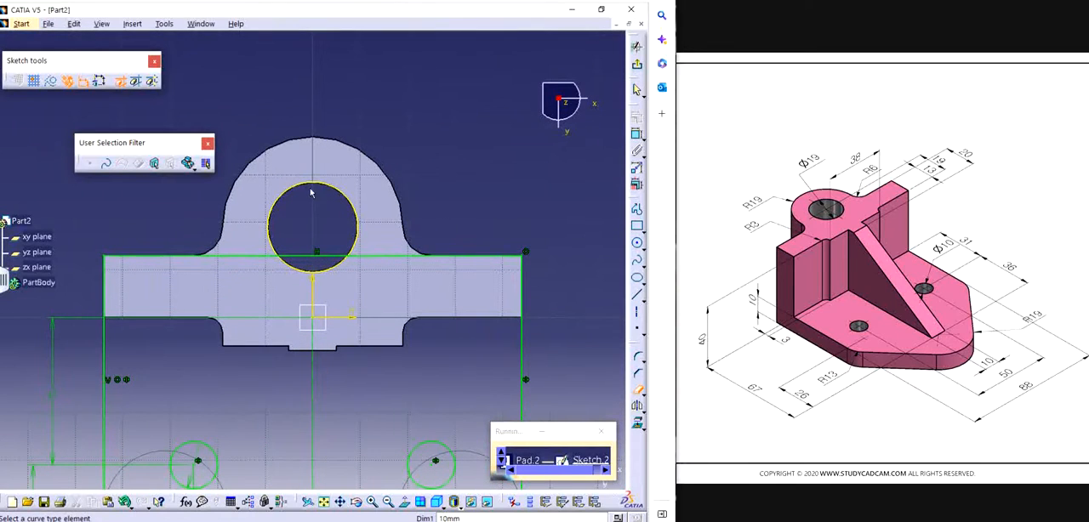
pyautogui.click(328, 254)
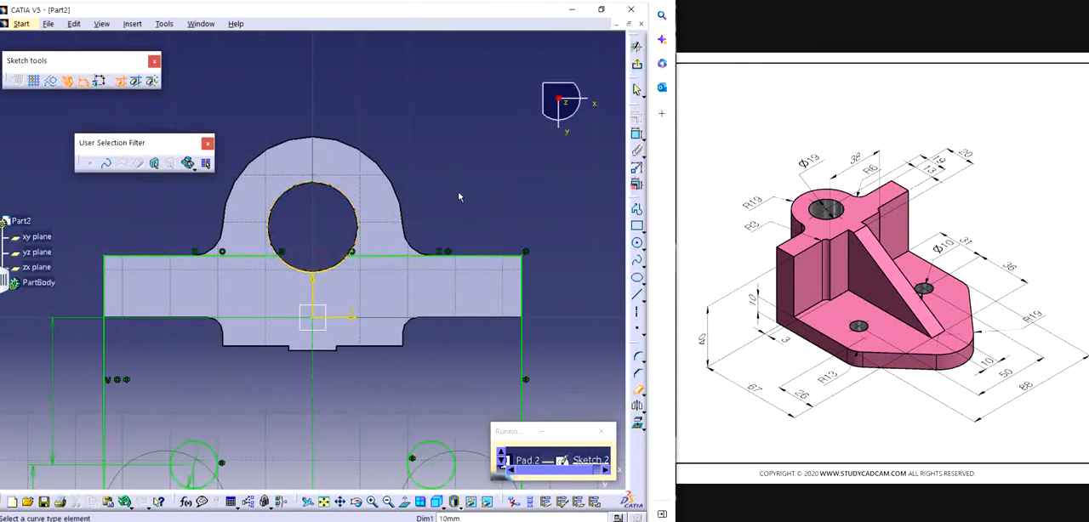
# Step: Project the upright's rounded back outline and the two fillet edges beside it into the base plate sketch
pyautogui.moveTo(469, 172)
pyautogui.mouseDown(button='middle')
pyautogui.moveTo(418, 136)
pyautogui.moveTo(450, 127)
pyautogui.moveTo(454, 140)
pyautogui.mouseUp(button='middle')
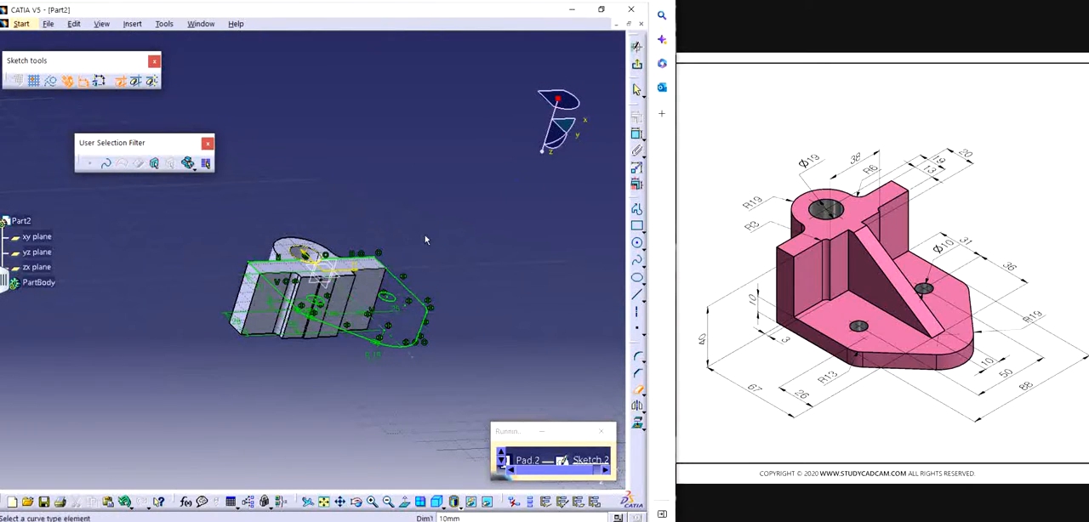
pyautogui.moveTo(426, 238); pyautogui.dragTo(312, 196, button='middle')
pyautogui.moveTo(177, 159)
pyautogui.mouseDown(button='middle')
pyautogui.moveTo(401, 283)
pyautogui.moveTo(260, 479)
pyautogui.moveTo(345, 459)
pyautogui.moveTo(333, 393)
pyautogui.moveTo(279, 343)
pyautogui.moveTo(314, 264)
pyautogui.moveTo(358, 210)
pyautogui.moveTo(360, 348)
pyautogui.moveTo(355, 290)
pyautogui.moveTo(243, 348)
pyautogui.moveTo(250, 312)
pyautogui.moveTo(314, 406)
pyautogui.moveTo(327, 343)
pyautogui.moveTo(207, 392)
pyautogui.mouseUp(button='middle')
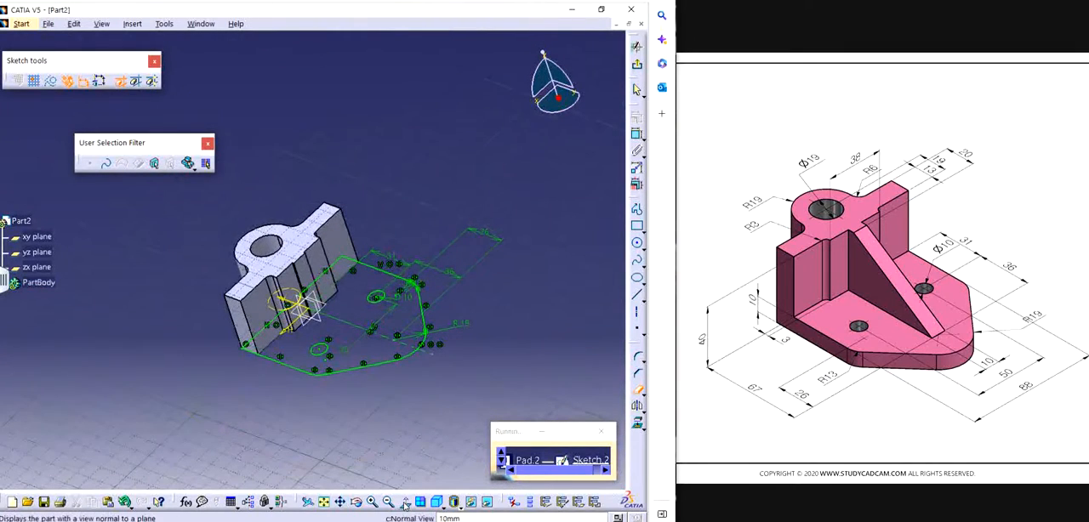
pyautogui.moveTo(293, 434)
pyautogui.mouseDown(button='middle')
pyautogui.moveTo(410, 277)
pyautogui.moveTo(427, 289)
pyautogui.mouseUp(button='middle')
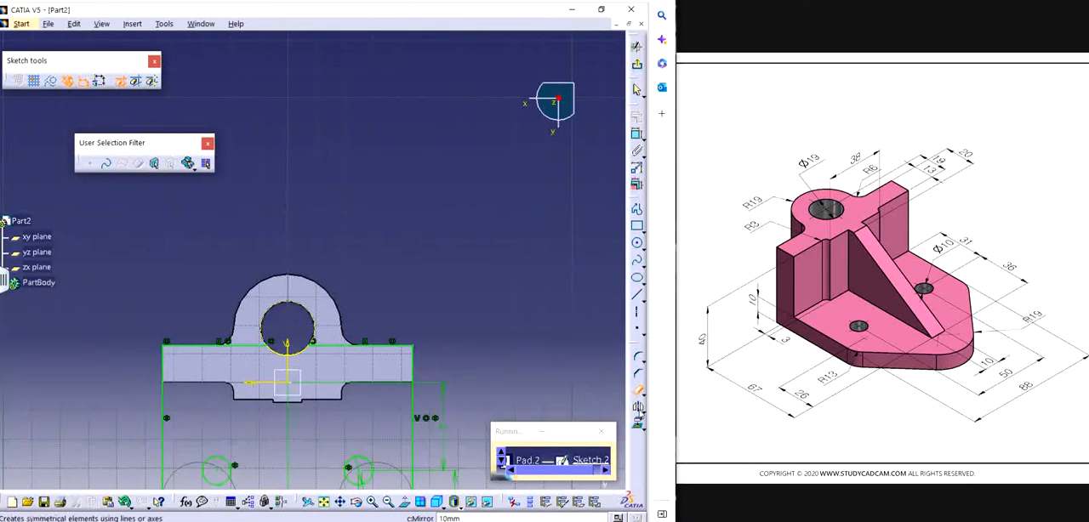
pyautogui.click(636, 423)
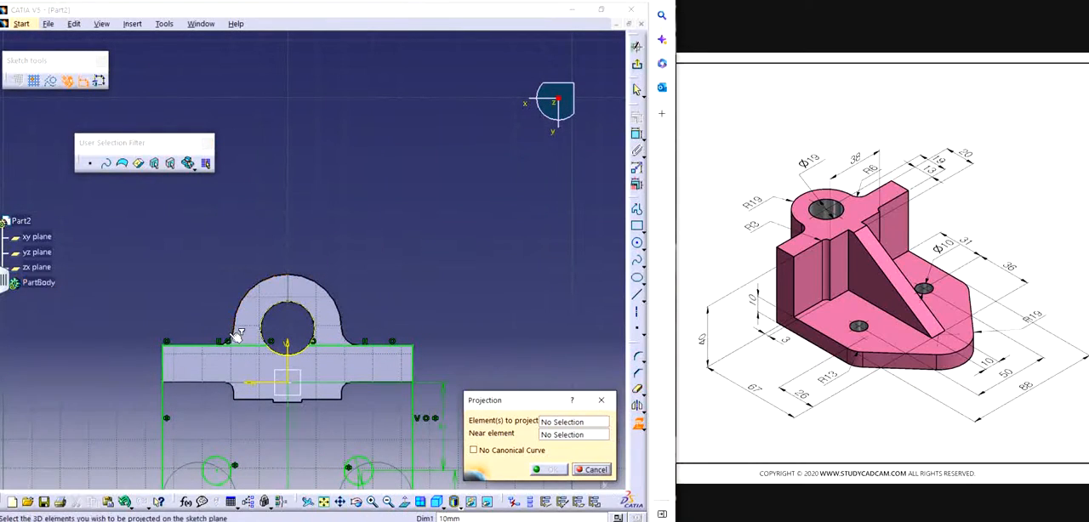
pyautogui.click(243, 315)
pyautogui.click(240, 313)
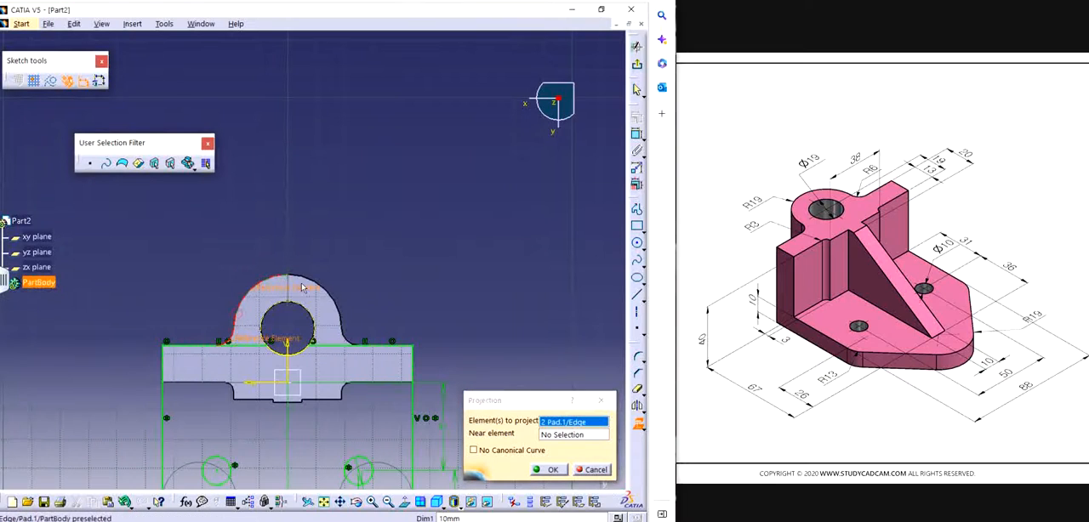
pyautogui.click(318, 285)
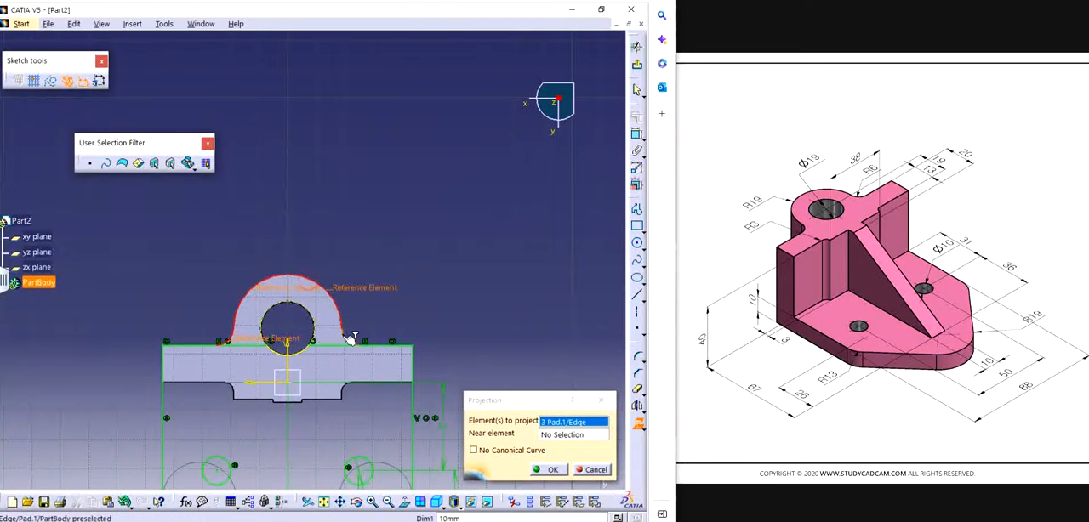
pyautogui.click(348, 332)
pyautogui.click(550, 470)
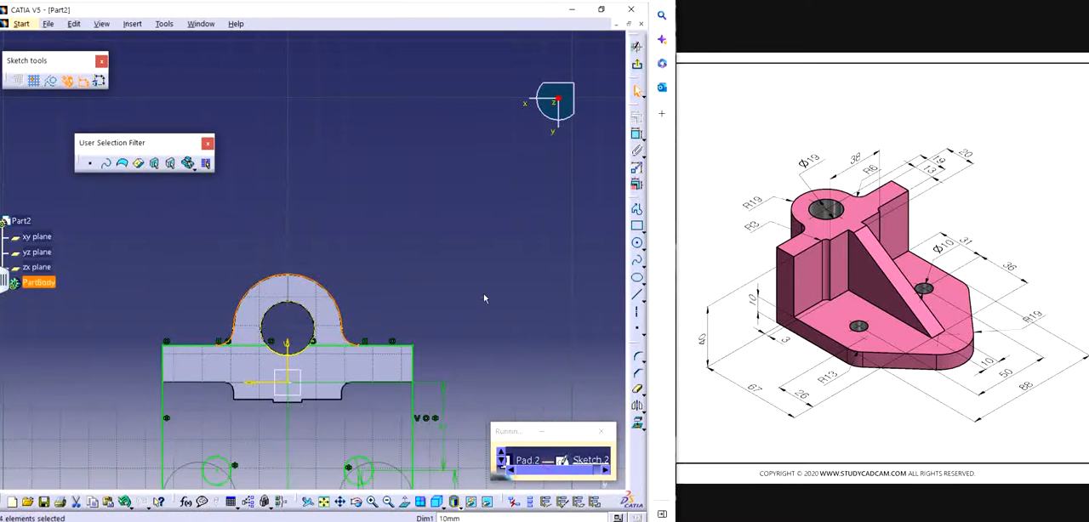
pyautogui.click(477, 289)
# Step: Quick-trim the remaining pieces of the horizontal line between the two projected fillets
pyautogui.moveTo(424, 240); pyautogui.dragTo(424, 165, button='middle')
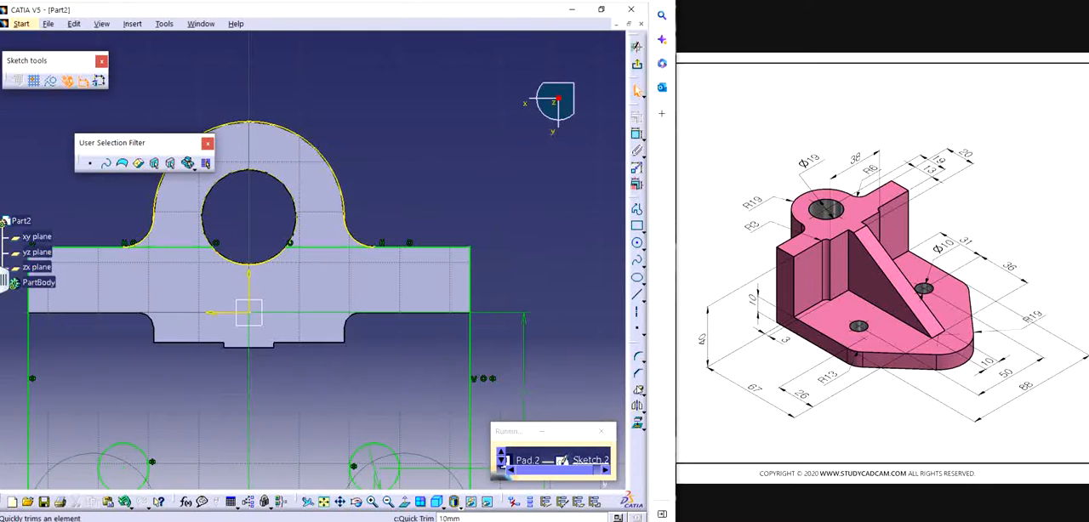
pyautogui.click(636, 388)
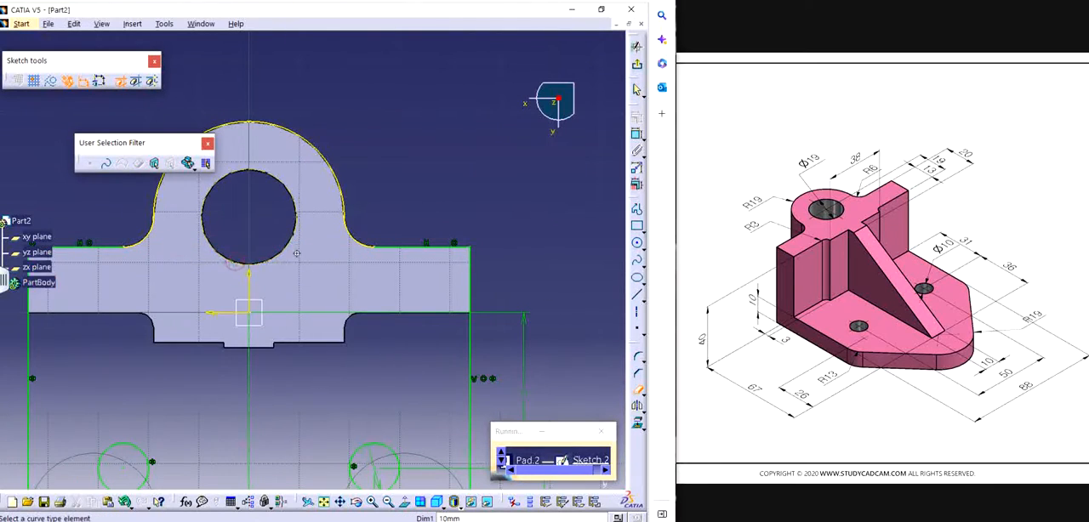
pyautogui.moveTo(297, 253); pyautogui.dragTo(415, 442, button='middle')
pyautogui.press('Escape')
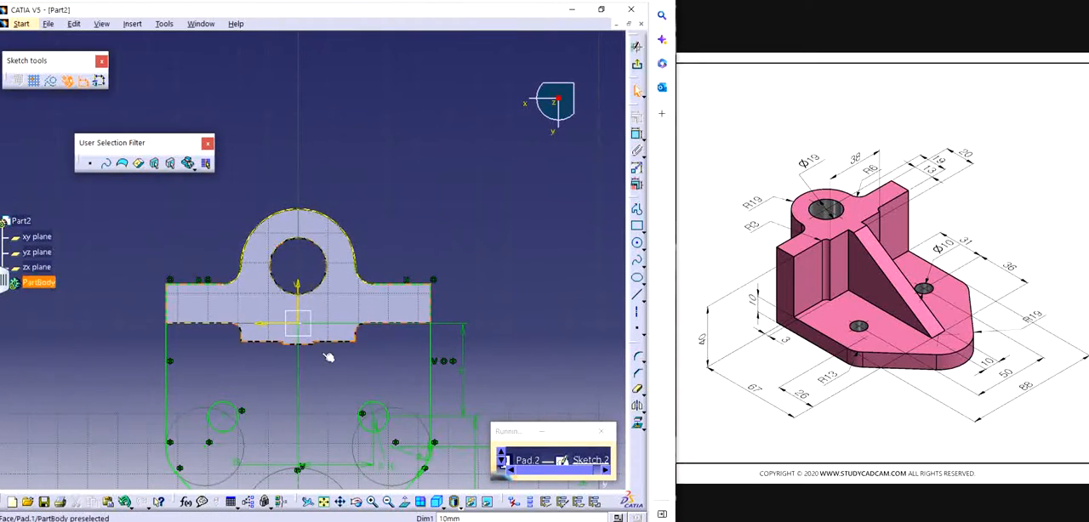
# Step: Convert the projected hole circle from a construction element into standard geometry
pyautogui.moveTo(329, 358)
pyautogui.mouseDown(button='middle')
pyautogui.moveTo(357, 235)
pyautogui.moveTo(340, 259)
pyautogui.mouseUp(button='middle')
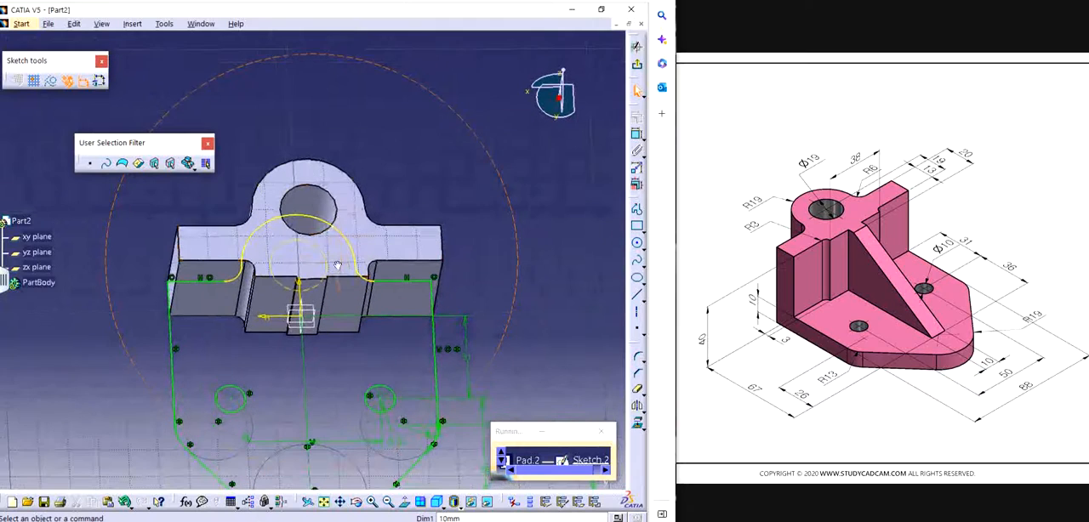
pyautogui.doubleClick(313, 245)
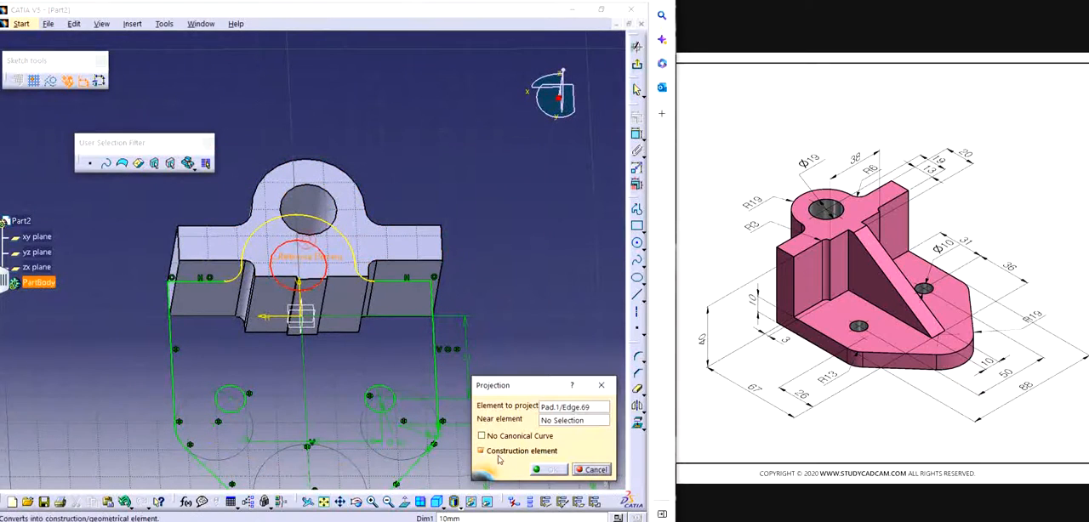
pyautogui.click(503, 452)
pyautogui.click(549, 470)
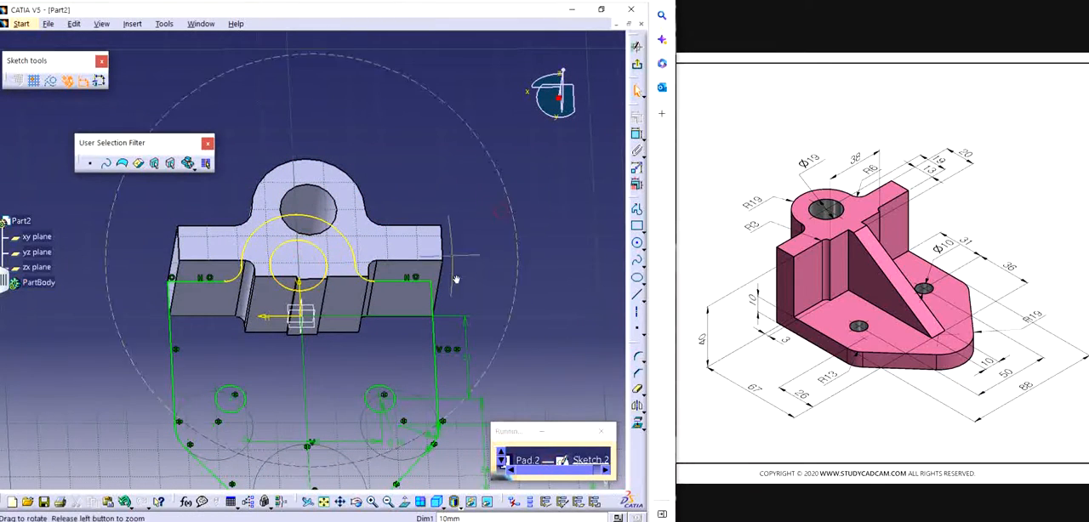
pyautogui.moveTo(504, 229); pyautogui.dragTo(476, 250, button='middle')
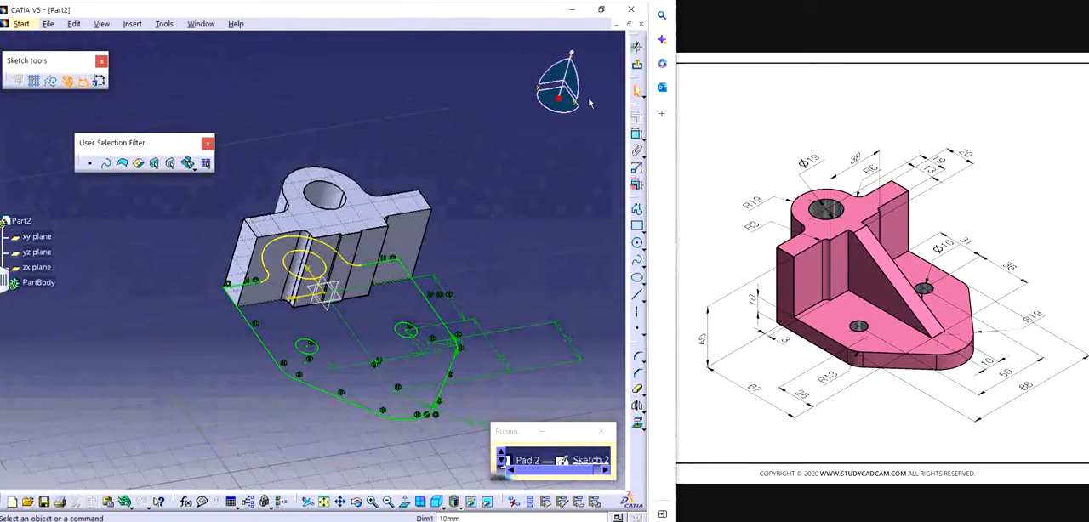
# Step: Exit the sketch, apply the revised profile to the base plate pad, and show the part in isometric view
pyautogui.click(638, 66)
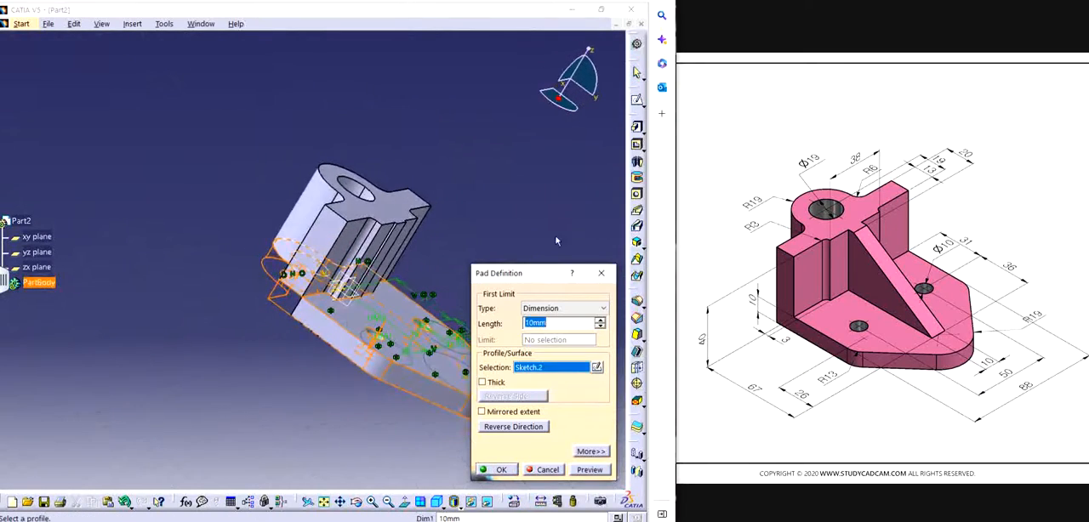
pyautogui.click(501, 470)
pyautogui.moveTo(383, 285); pyautogui.dragTo(409, 392, button='middle')
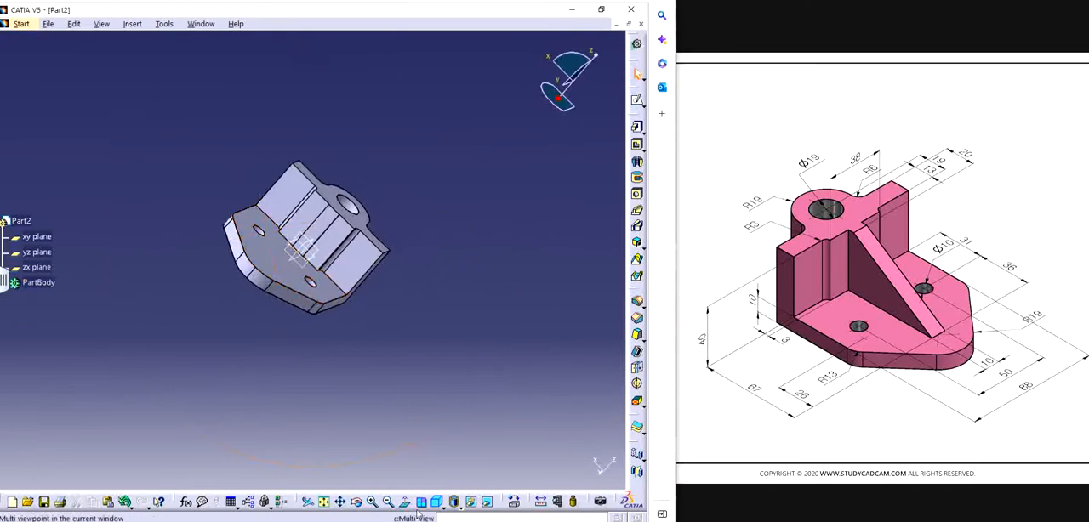
pyautogui.click(437, 502)
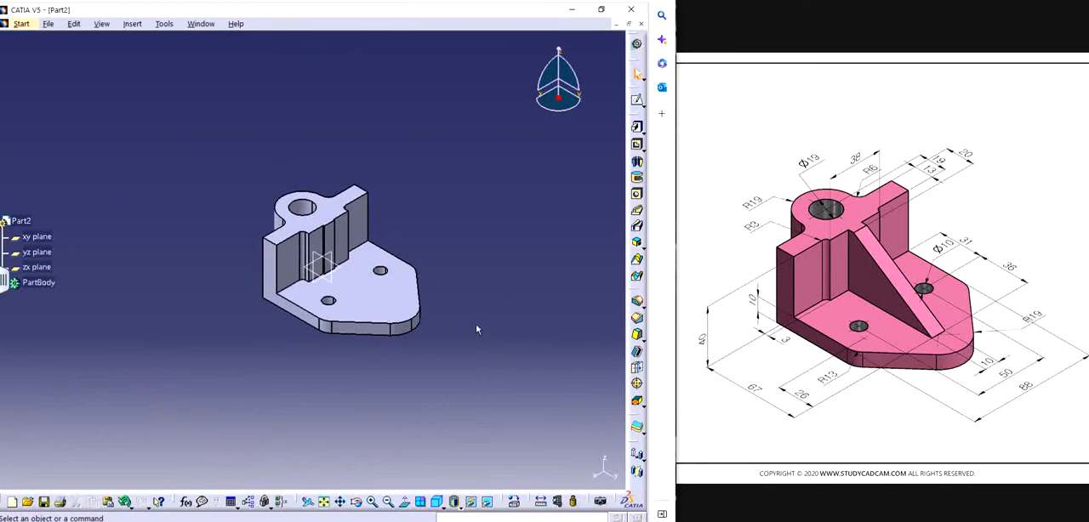
# Step: Start a new sketch on the yz plane
pyautogui.keyDown('ctrl'); pyautogui.moveTo(469, 338); pyautogui.dragTo(456, 285, button='middle'); pyautogui.keyUp('ctrl')
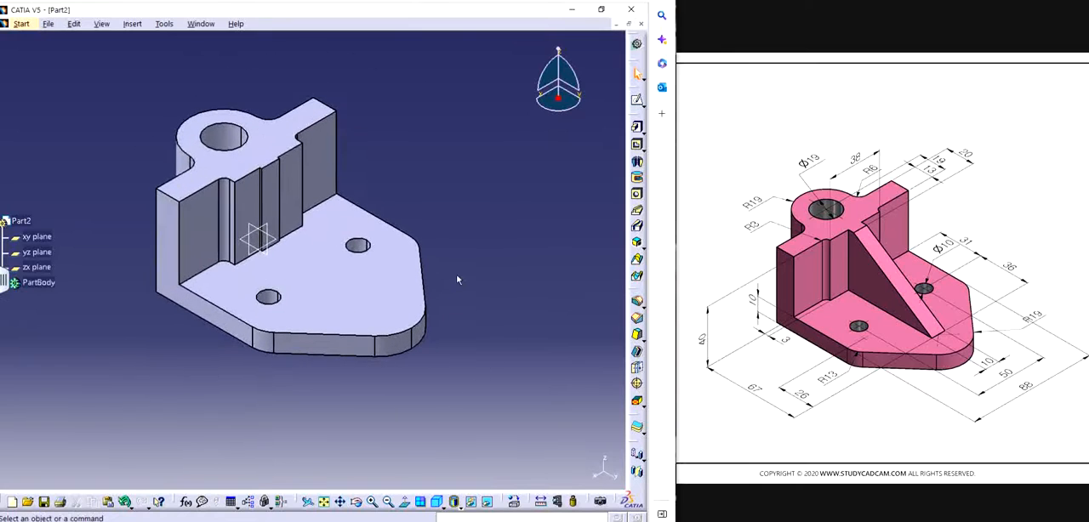
pyautogui.click(269, 257)
pyautogui.click(636, 99)
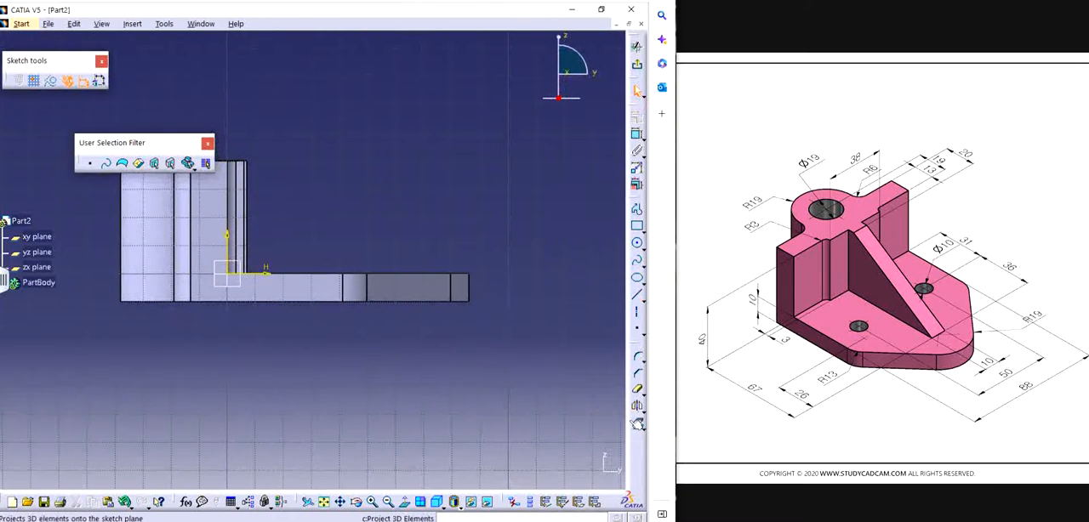
# Step: Project the upright's vertical front edge and the top edge at the base plate's front end into the sketch
pyautogui.click(638, 426)
pyautogui.moveTo(462, 299)
pyautogui.mouseDown(button='middle')
pyautogui.moveTo(516, 330)
pyautogui.moveTo(497, 285)
pyautogui.mouseUp(button='middle')
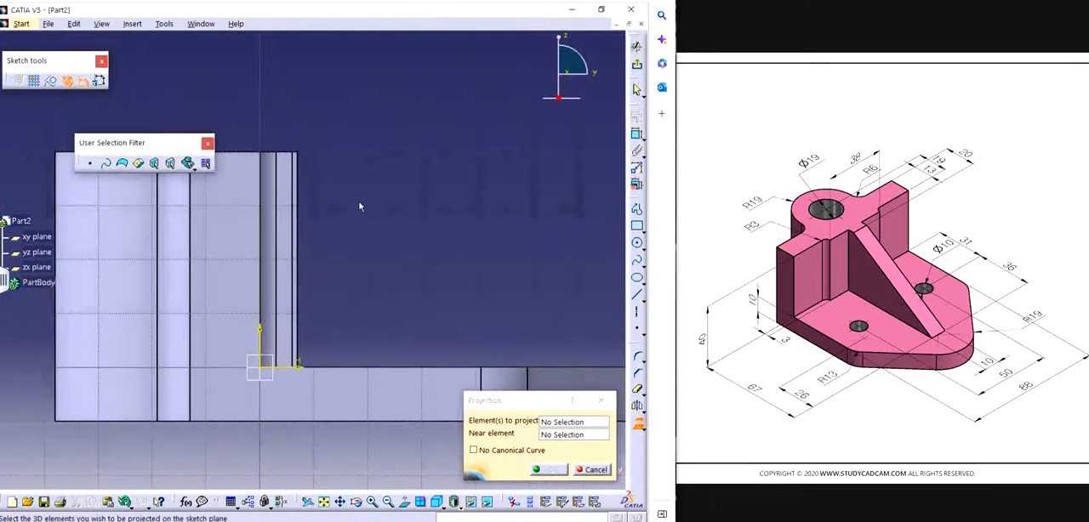
pyautogui.click(297, 242)
pyautogui.moveTo(540, 339); pyautogui.dragTo(401, 271, button='middle')
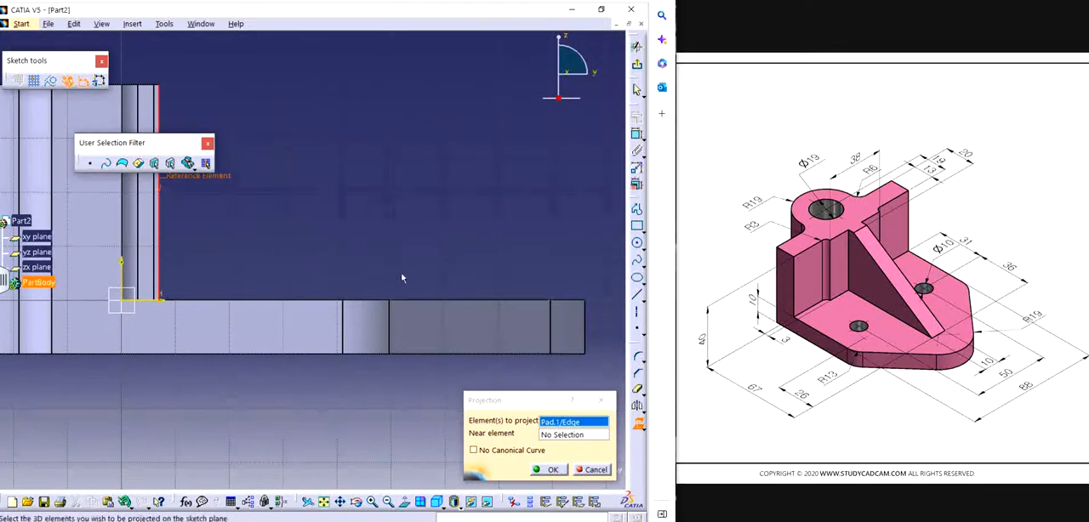
pyautogui.click(578, 300)
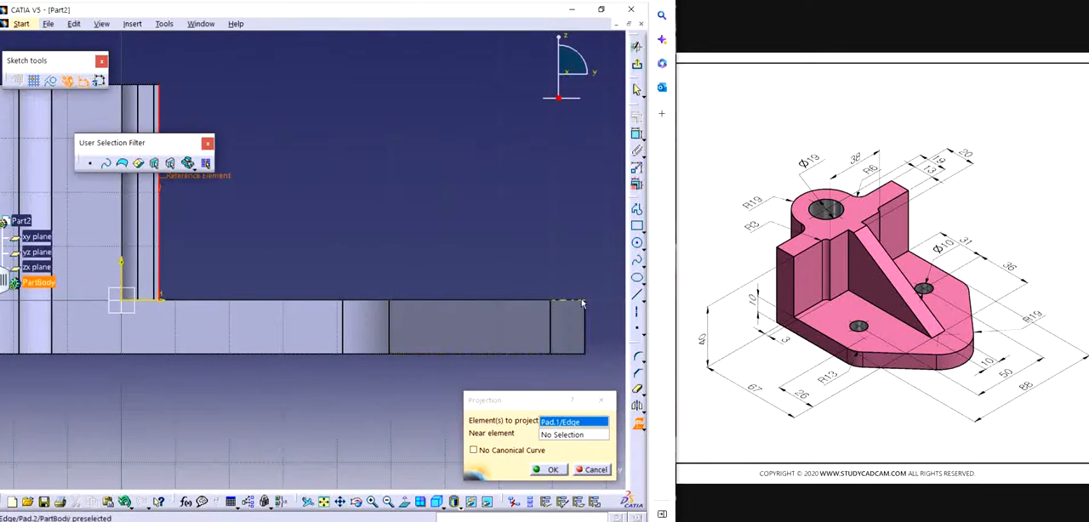
pyautogui.click(551, 470)
# Step: Turn both projected lines, the vertical upright edge and the base plate's front top edge, into construction elements
pyautogui.moveTo(501, 246)
pyautogui.mouseDown(button='middle')
pyautogui.moveTo(442, 233)
pyautogui.moveTo(321, 238)
pyautogui.mouseUp(button='middle')
pyautogui.click(212, 199)
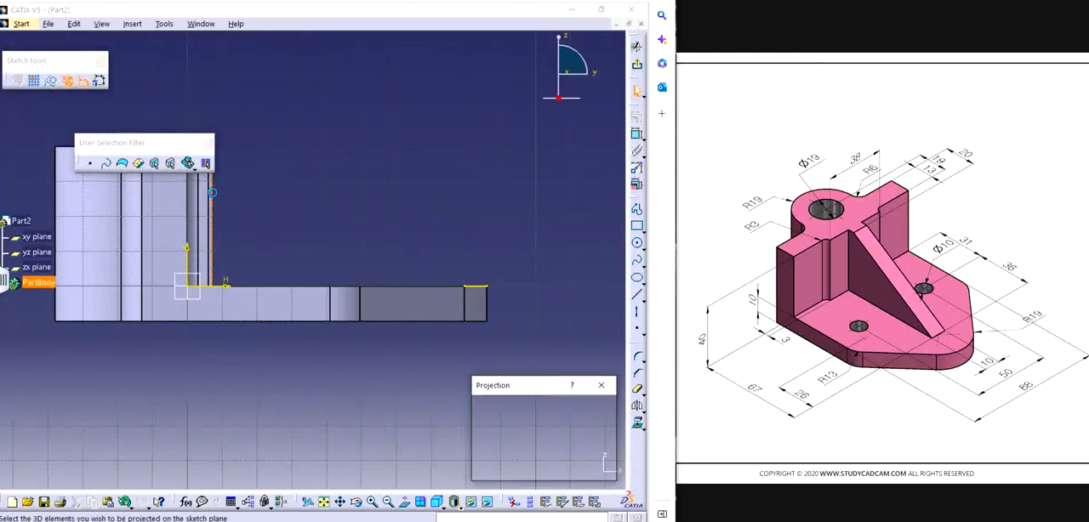
pyautogui.click(549, 470)
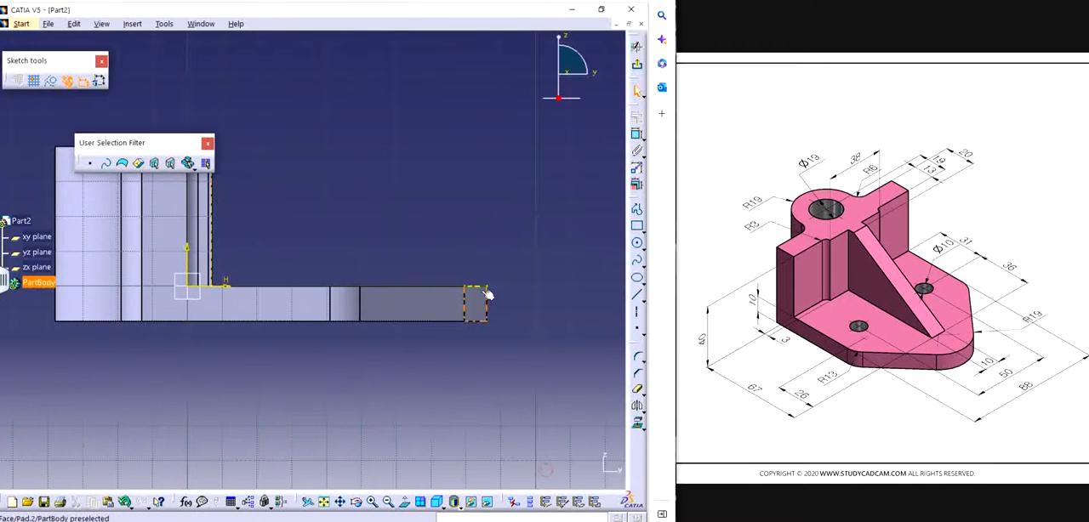
pyautogui.click(478, 287)
pyautogui.click(481, 451)
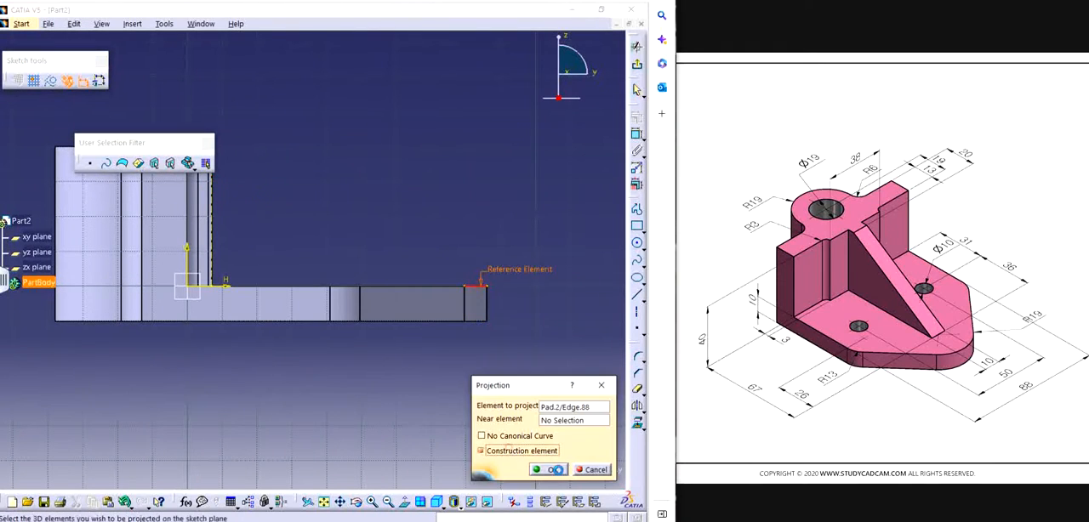
pyautogui.click(553, 469)
pyautogui.moveTo(340, 298); pyautogui.dragTo(412, 351, button='middle')
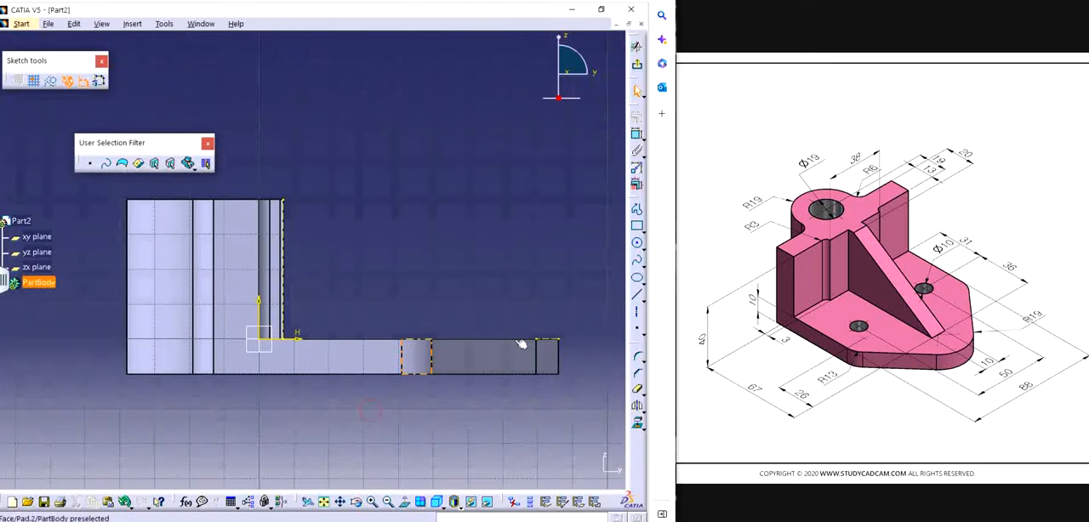
# Step: Sketch the rib's sloped line from the projected upright edge's top endpoint to the base plate's top face, spanning about 63 mm horizontally
pyautogui.click(636, 294)
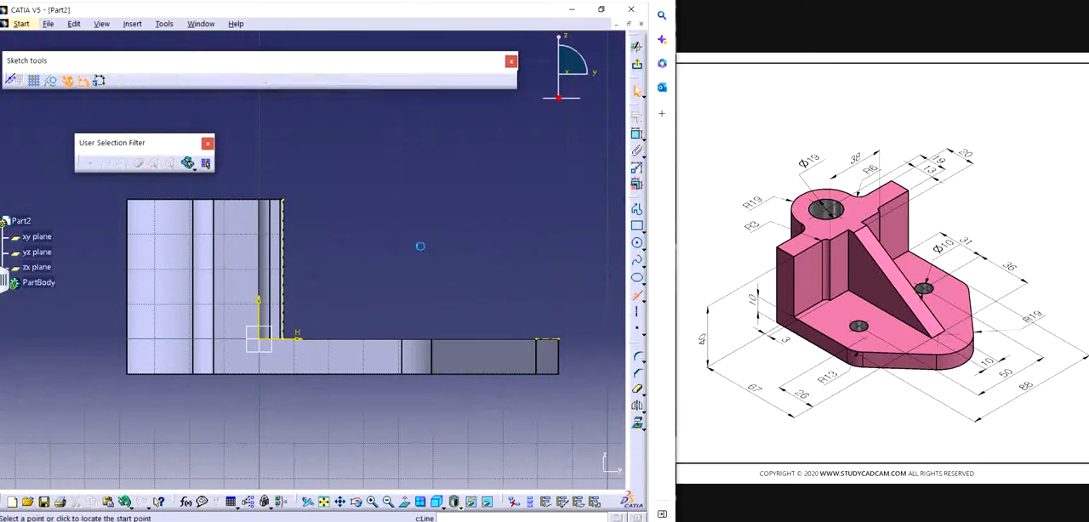
pyautogui.click(284, 199)
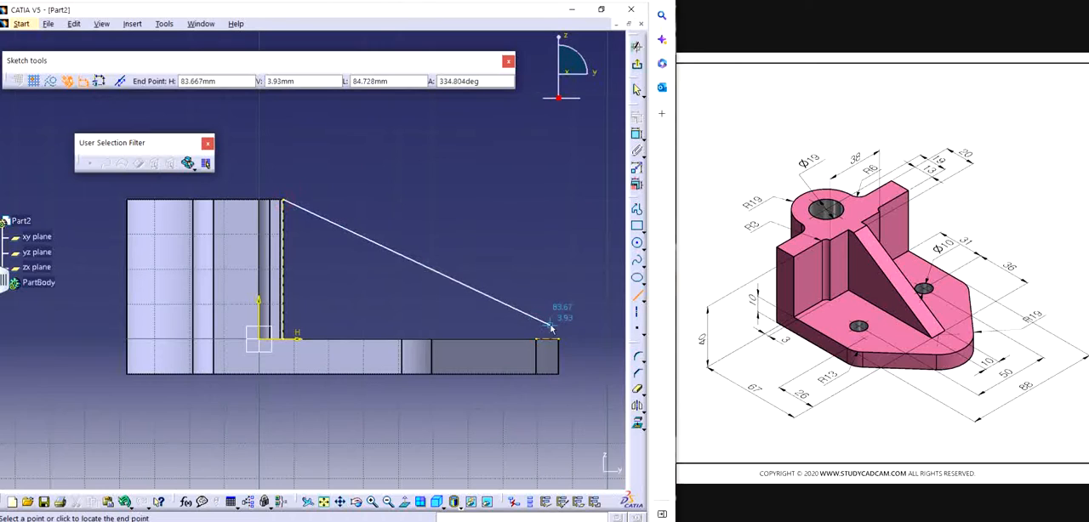
pyautogui.click(510, 340)
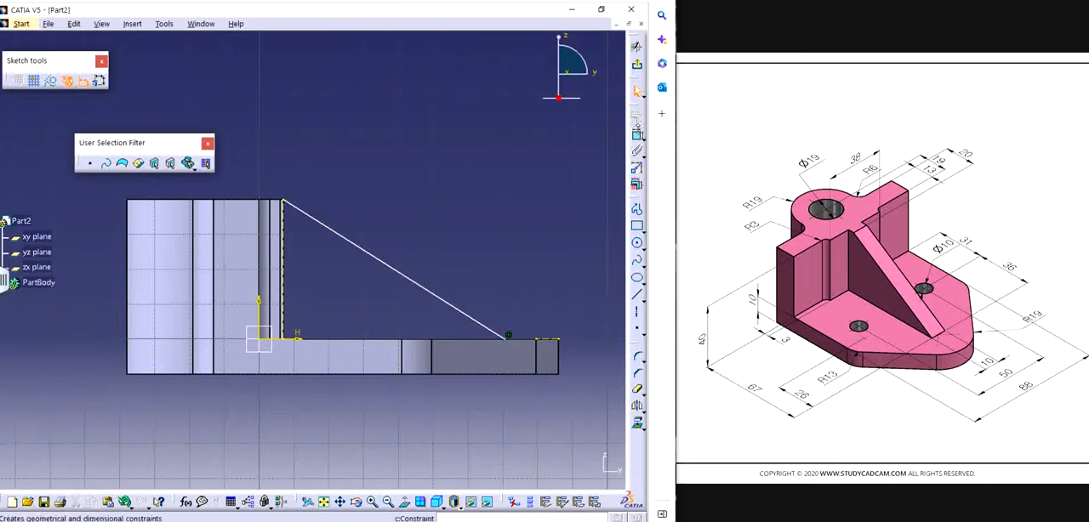
# Step: Constrain the horizontal distance from the upright's projected edge to the sloped line's lower endpoint to 33+31 (64 mm)
pyautogui.click(637, 134)
pyautogui.moveTo(519, 229)
pyautogui.mouseDown(button='middle')
pyautogui.moveTo(433, 208)
pyautogui.moveTo(424, 173)
pyautogui.moveTo(463, 235)
pyautogui.moveTo(413, 220)
pyautogui.mouseUp(button='middle')
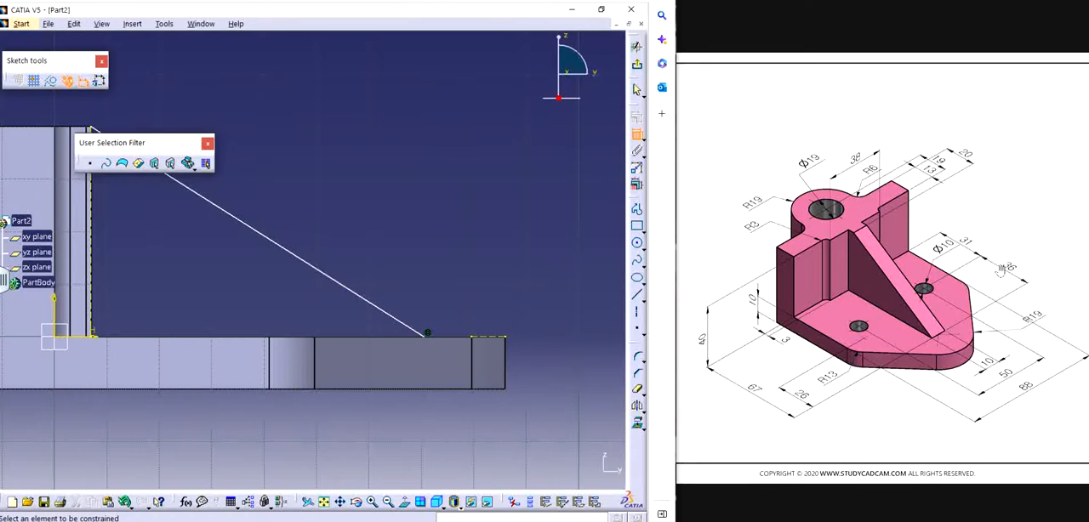
pyautogui.click(428, 339)
pyautogui.moveTo(189, 311); pyautogui.dragTo(335, 330, button='middle')
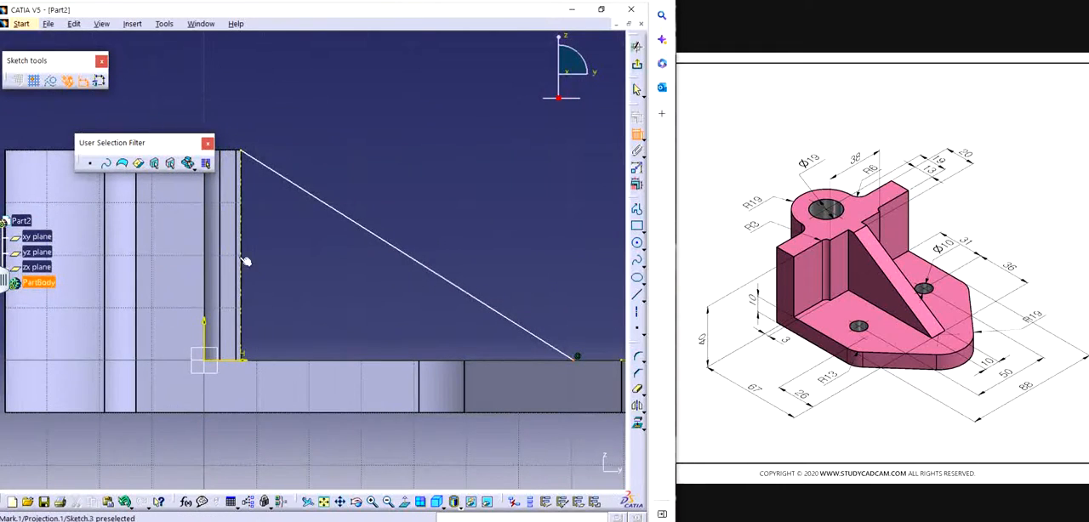
pyautogui.click(287, 178)
pyautogui.click(393, 121)
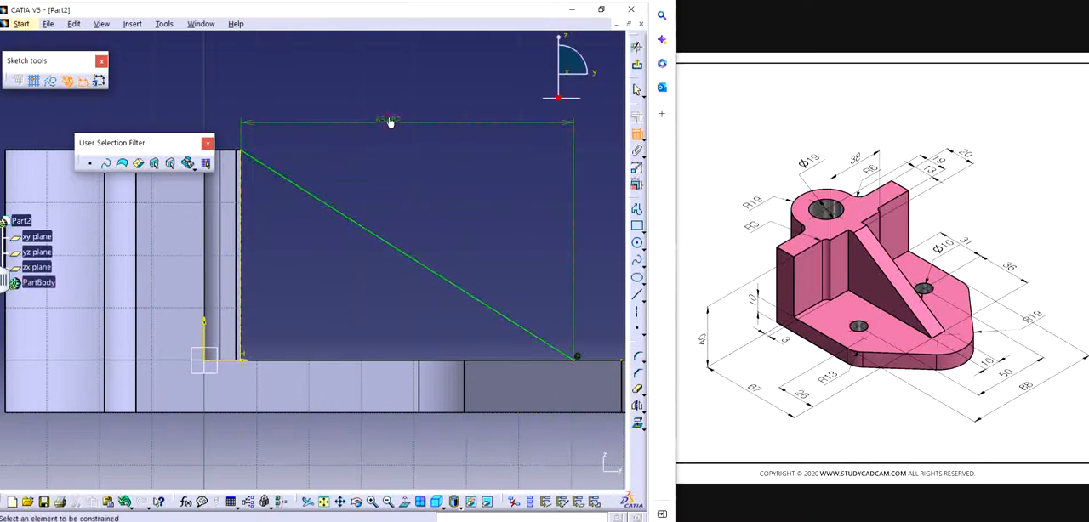
pyautogui.doubleClick(392, 121)
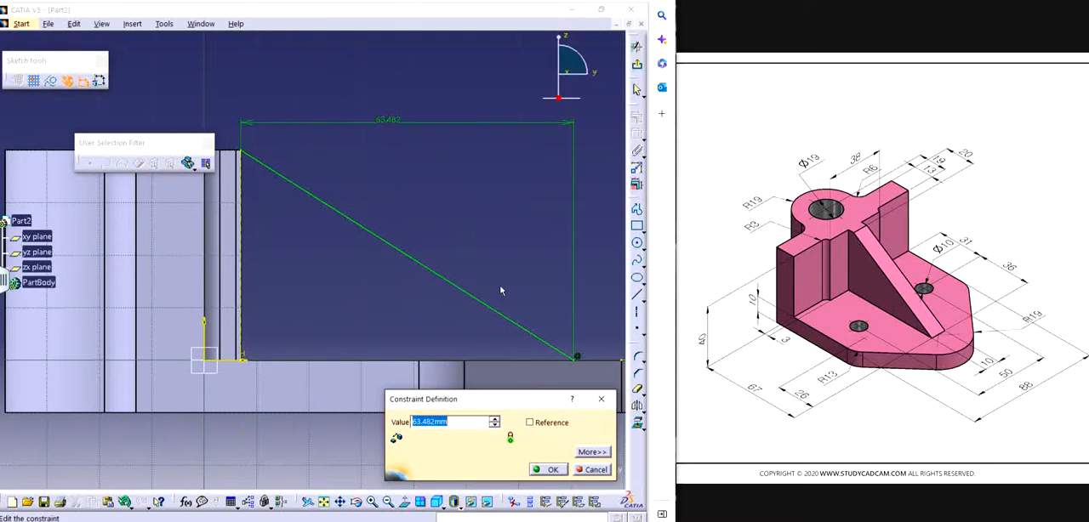
pyautogui.write('33+31')
pyautogui.press('Return')
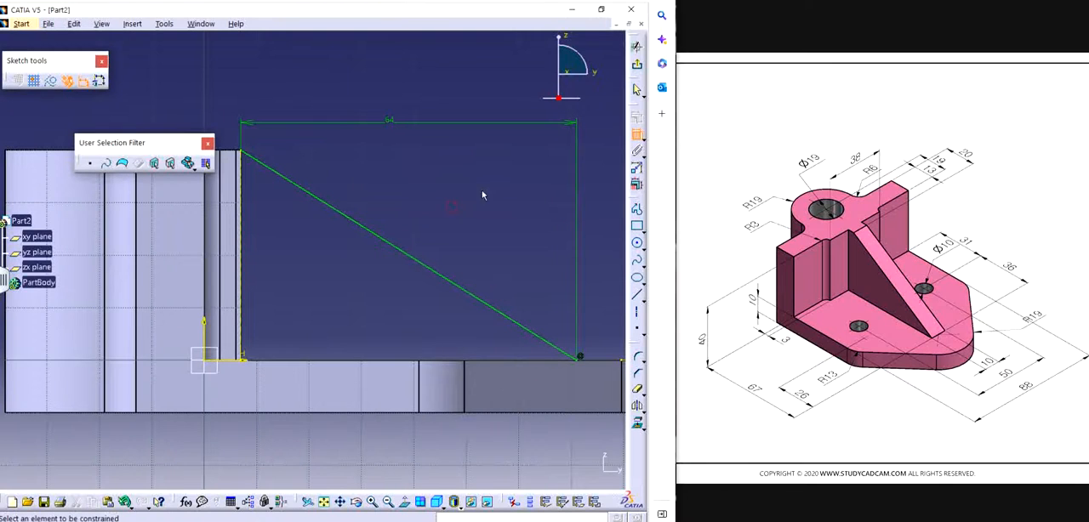
# Step: Exit the sketch and create a From Side stiffener from the sloped line with a thickness of 10 mm and neutral fiber
pyautogui.moveTo(482, 195)
pyautogui.mouseDown(button='middle')
pyautogui.moveTo(542, 236)
pyautogui.moveTo(500, 228)
pyautogui.mouseUp(button='middle')
pyautogui.click(637, 65)
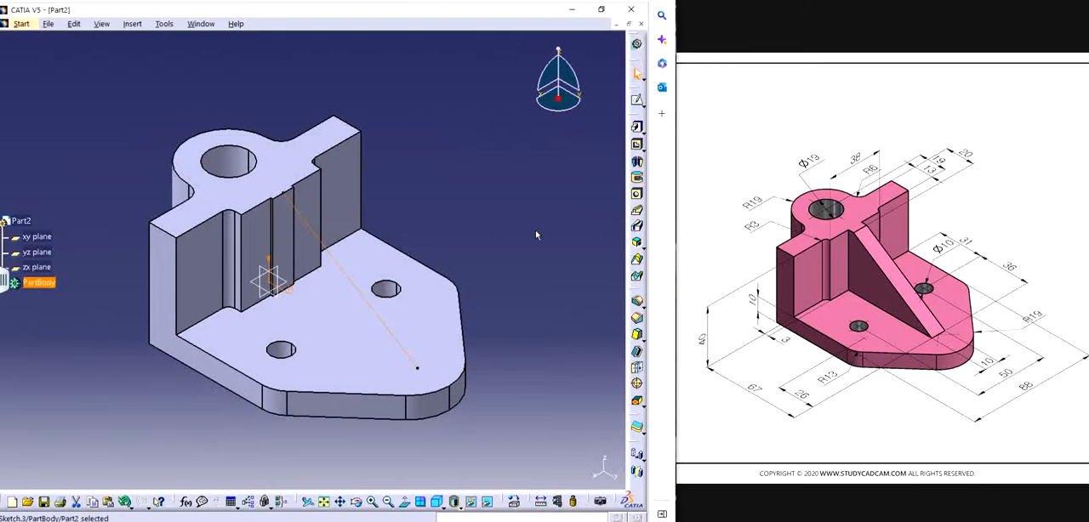
pyautogui.click(640, 261)
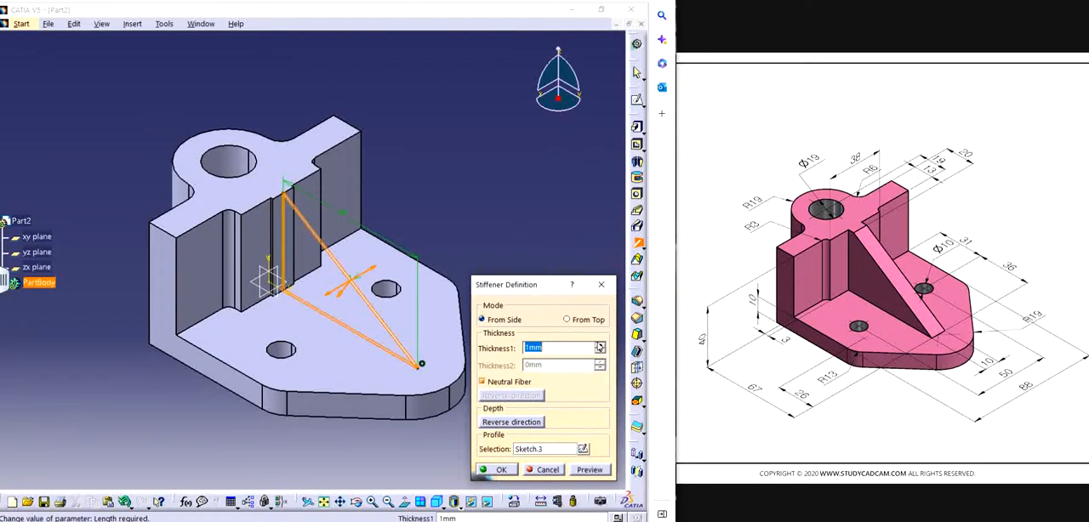
pyautogui.click(600, 344)
pyautogui.click(600, 344)
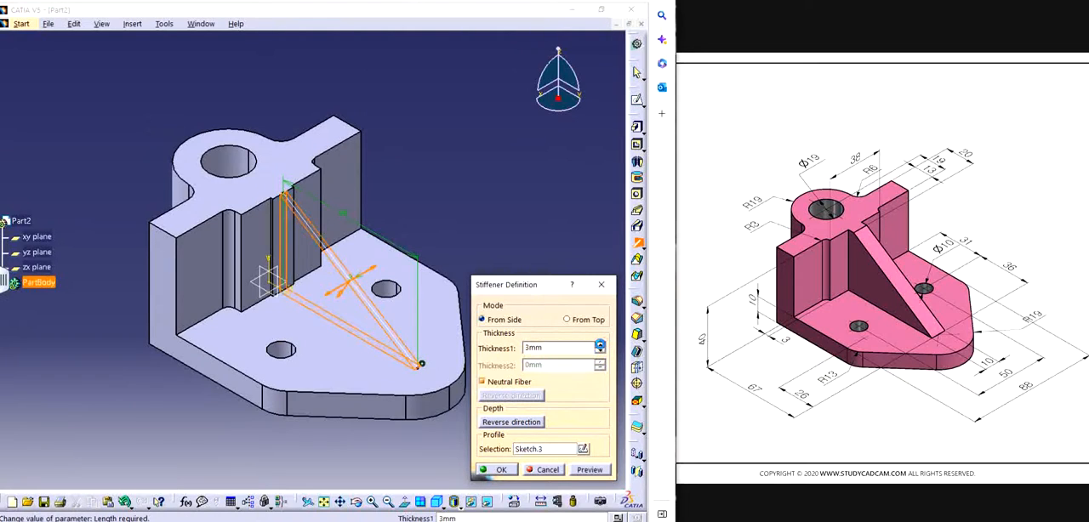
pyautogui.click(599, 344)
pyautogui.click(599, 343)
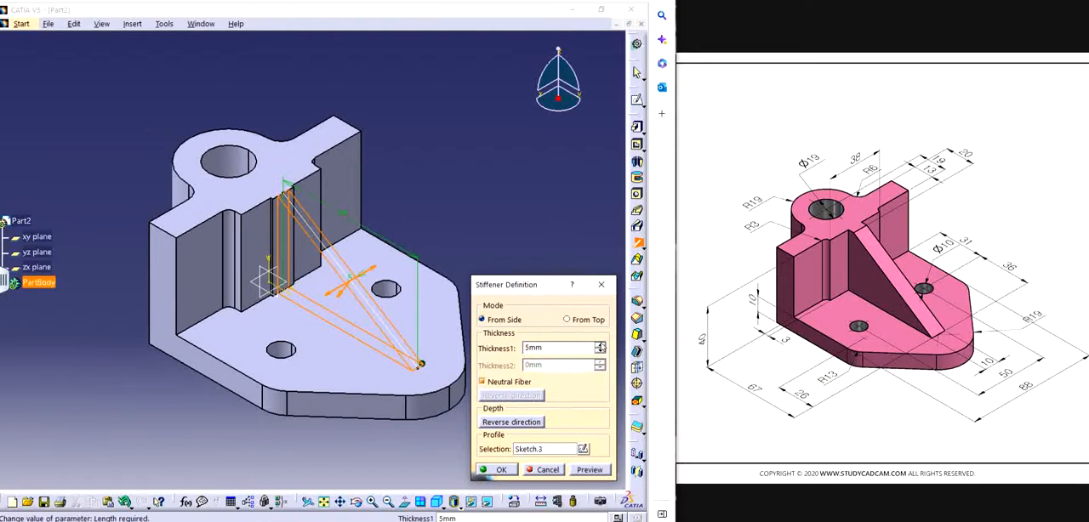
pyautogui.click(600, 344)
pyautogui.click(600, 345)
pyautogui.click(600, 344)
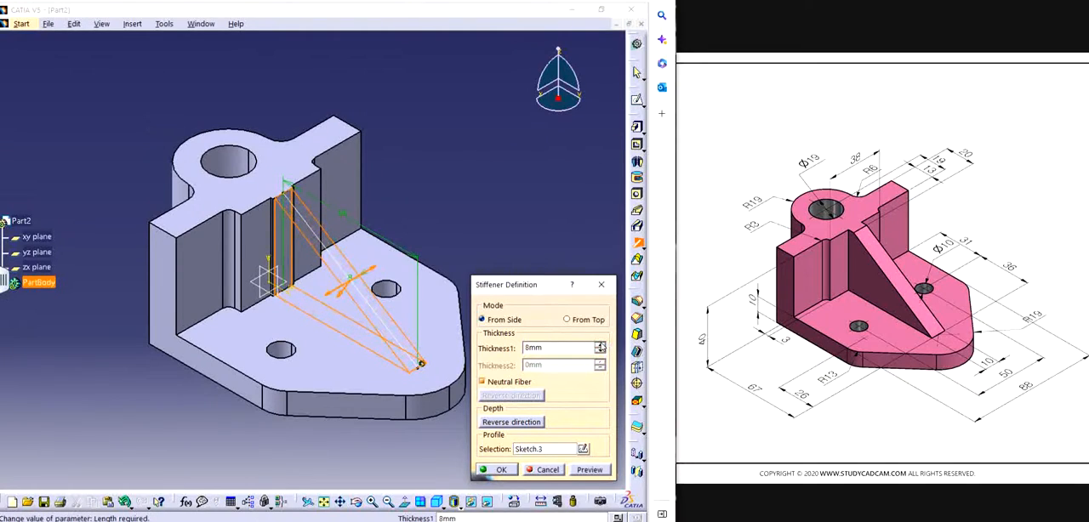
pyautogui.click(600, 344)
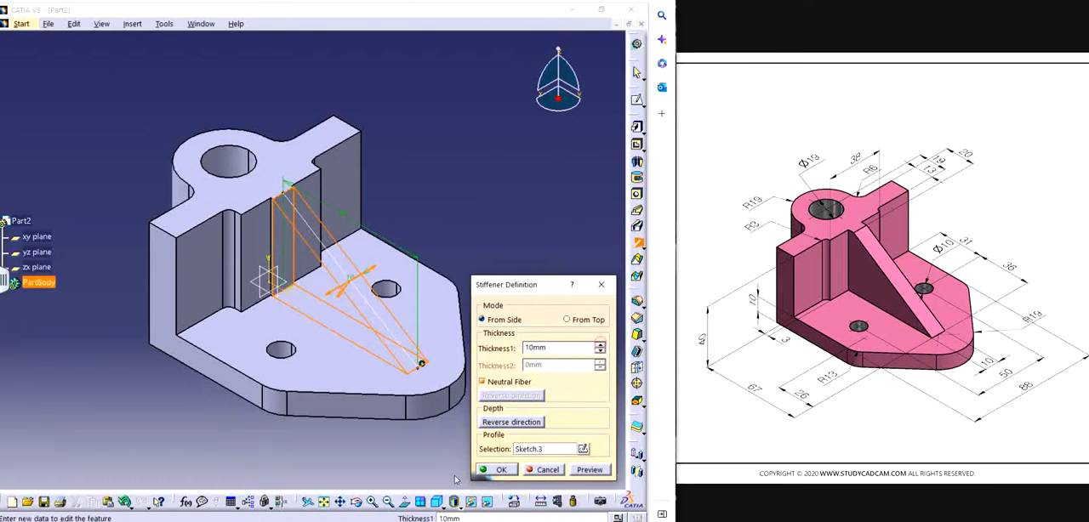
pyautogui.click(487, 470)
# Step: Open the profile sketch of the upright's pad and examine its dimensions against the reference drawing
pyautogui.moveTo(419, 328)
pyautogui.mouseDown(button='middle')
pyautogui.moveTo(408, 325)
pyautogui.moveTo(421, 325)
pyautogui.moveTo(416, 339)
pyautogui.mouseUp(button='middle')
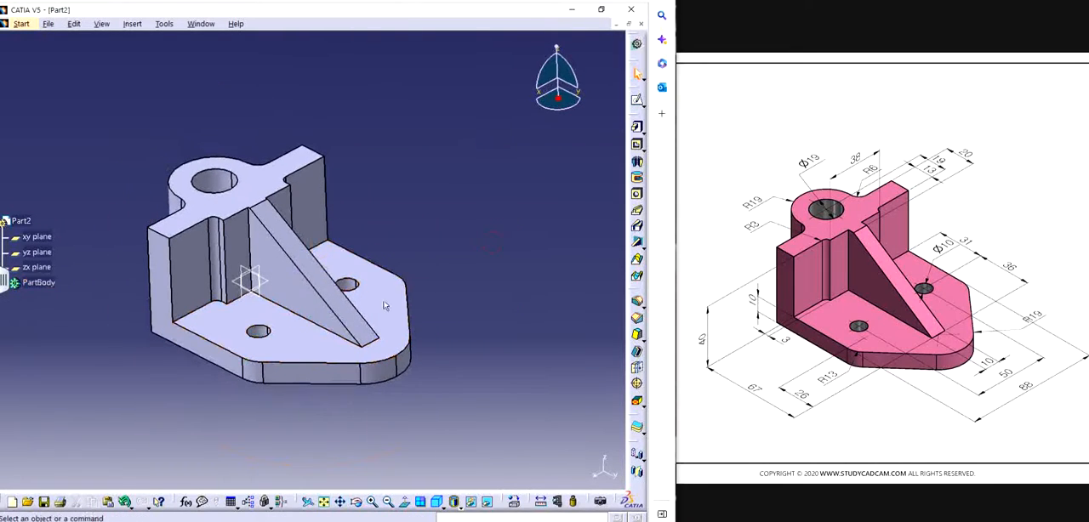
pyautogui.moveTo(384, 307); pyautogui.dragTo(335, 308, button='middle')
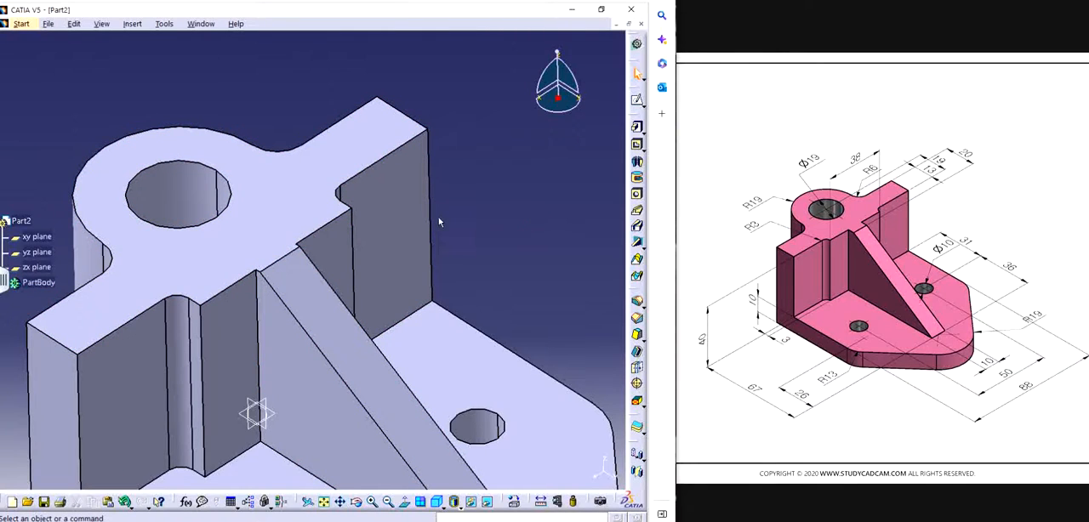
pyautogui.doubleClick(287, 227)
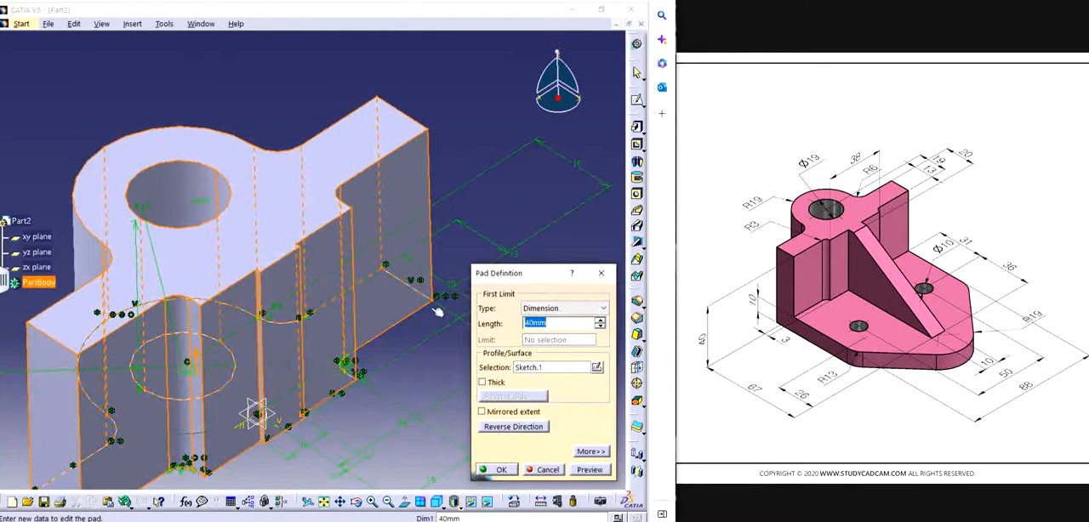
pyautogui.click(596, 368)
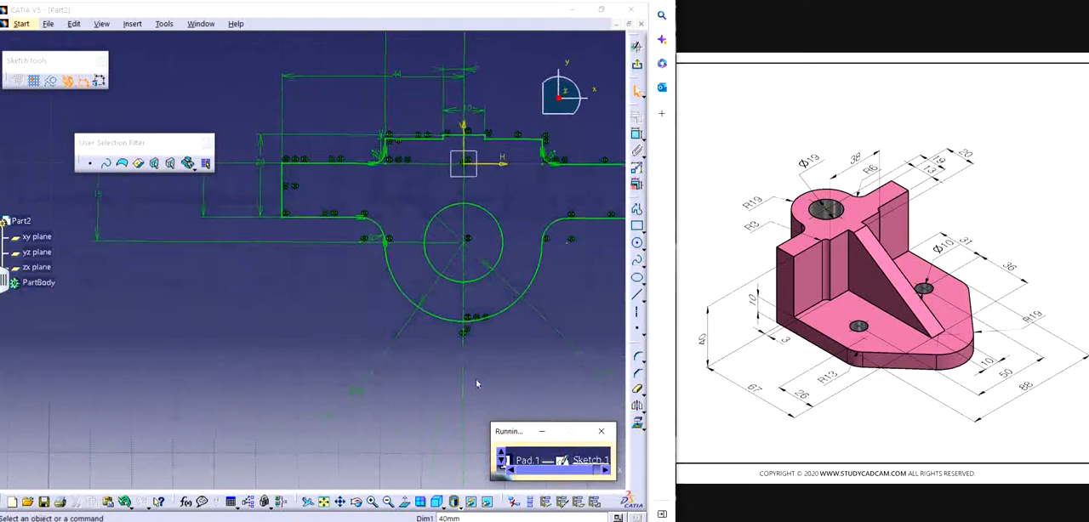
pyautogui.moveTo(478, 278)
pyautogui.mouseDown(button='middle')
pyautogui.moveTo(400, 350)
pyautogui.moveTo(397, 391)
pyautogui.mouseUp(button='middle')
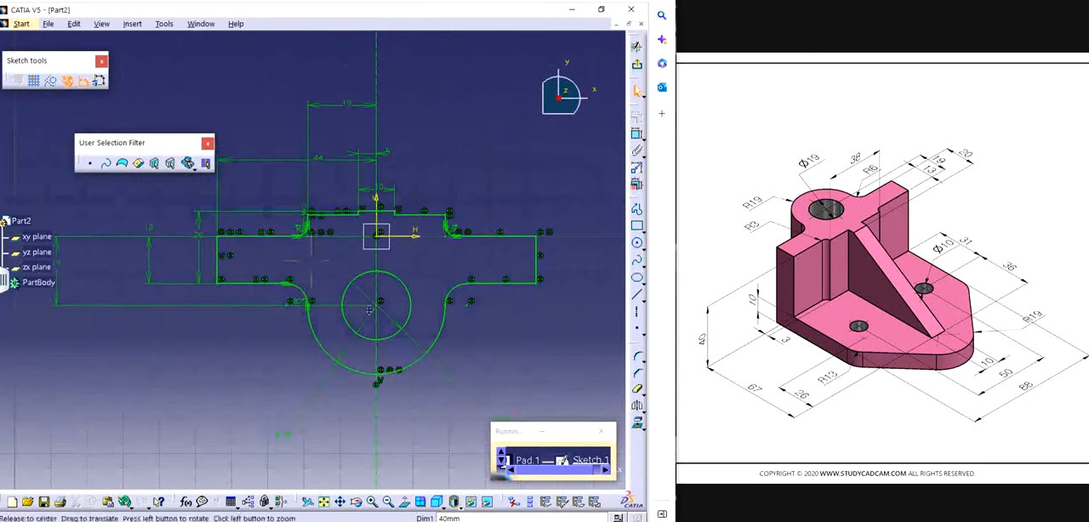
pyautogui.moveTo(205, 257); pyautogui.dragTo(314, 290, button='middle')
pyautogui.moveTo(307, 271); pyautogui.dragTo(299, 249)
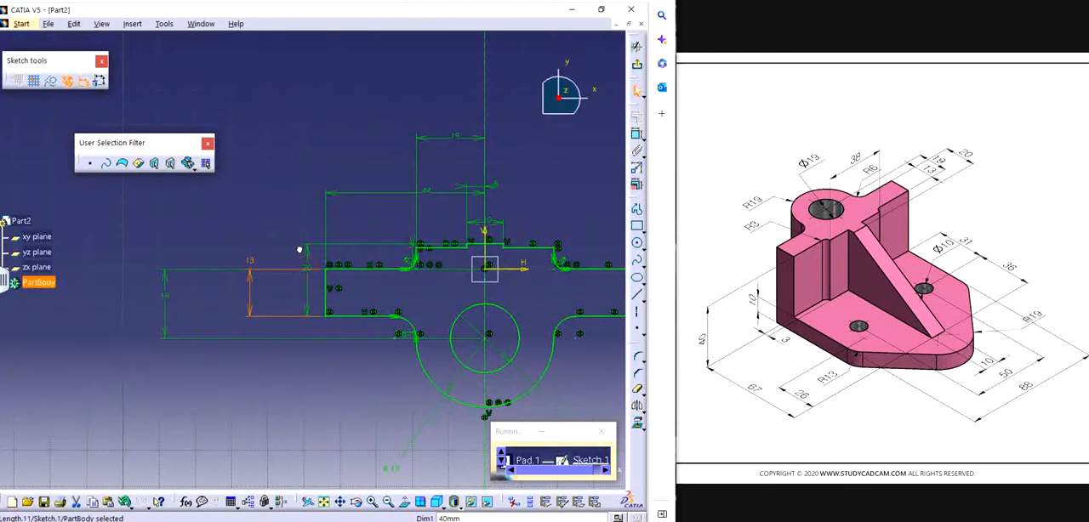
pyautogui.click(280, 226)
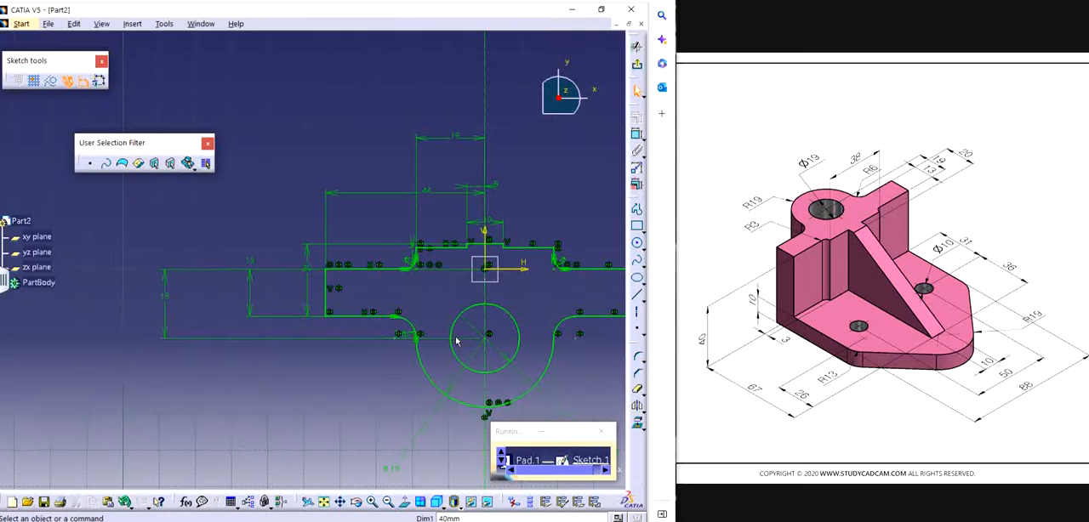
pyautogui.moveTo(480, 285)
pyautogui.mouseDown(button='middle')
pyautogui.moveTo(425, 298)
pyautogui.moveTo(408, 270)
pyautogui.mouseUp(button='middle')
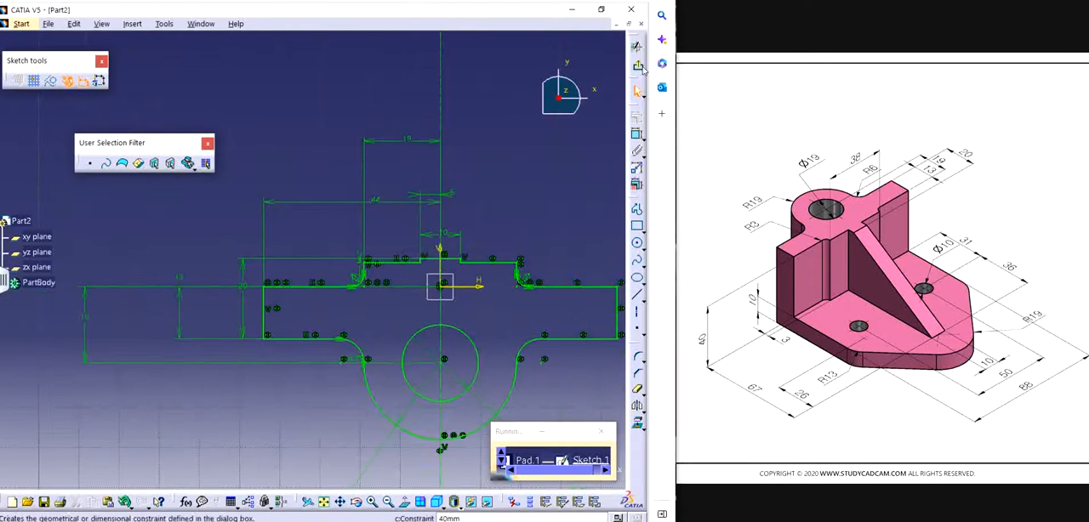
# Step: Return from the upright's sketch, confirm its pad definition, and look over the whole bracket
pyautogui.click(498, 468)
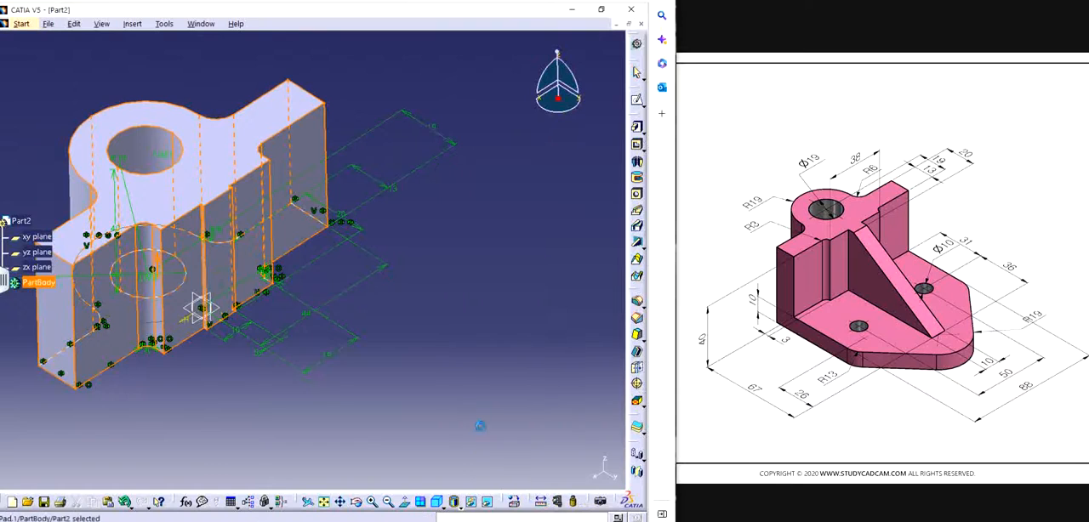
pyautogui.moveTo(498, 468); pyautogui.dragTo(436, 261, button='middle')
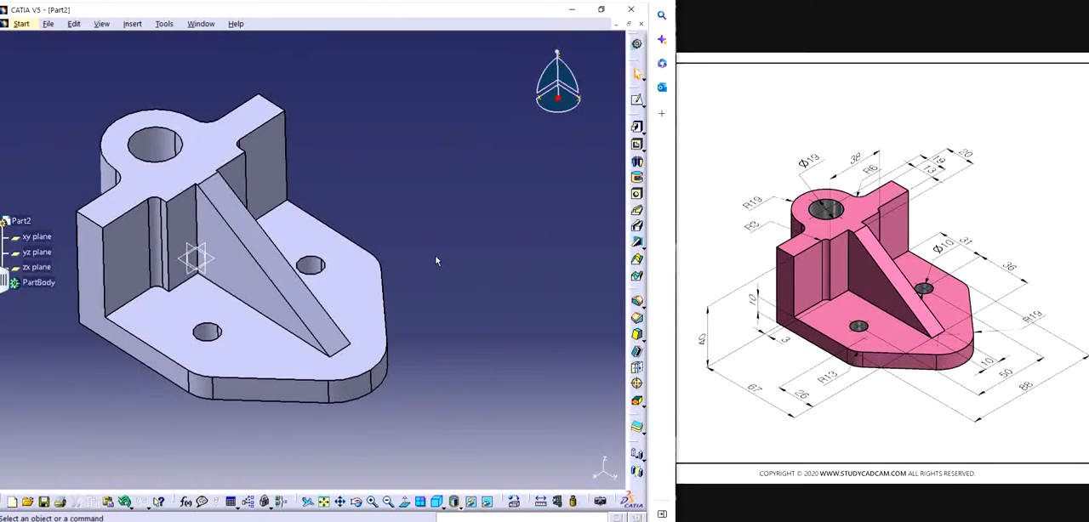
pyautogui.moveTo(436, 261); pyautogui.dragTo(469, 275, button='middle')
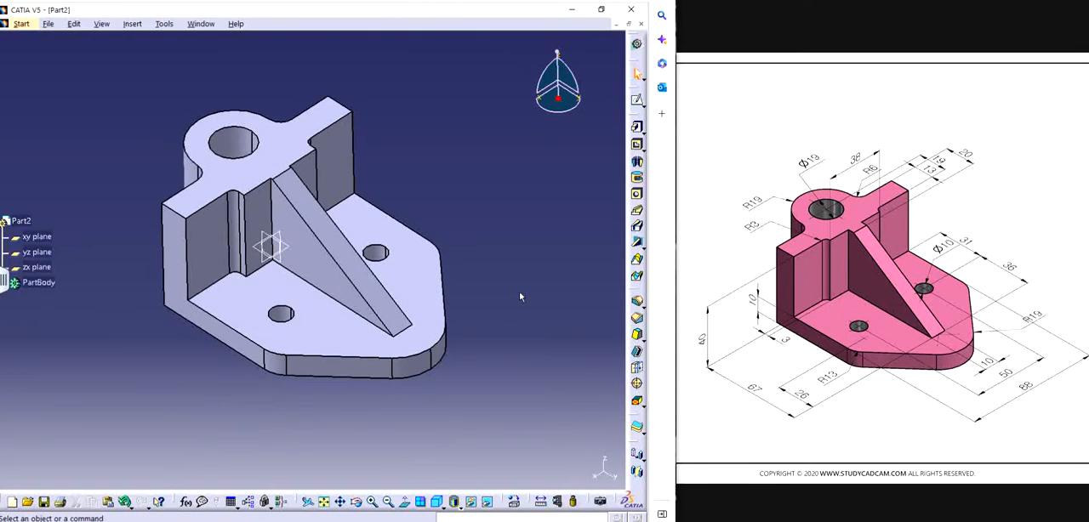